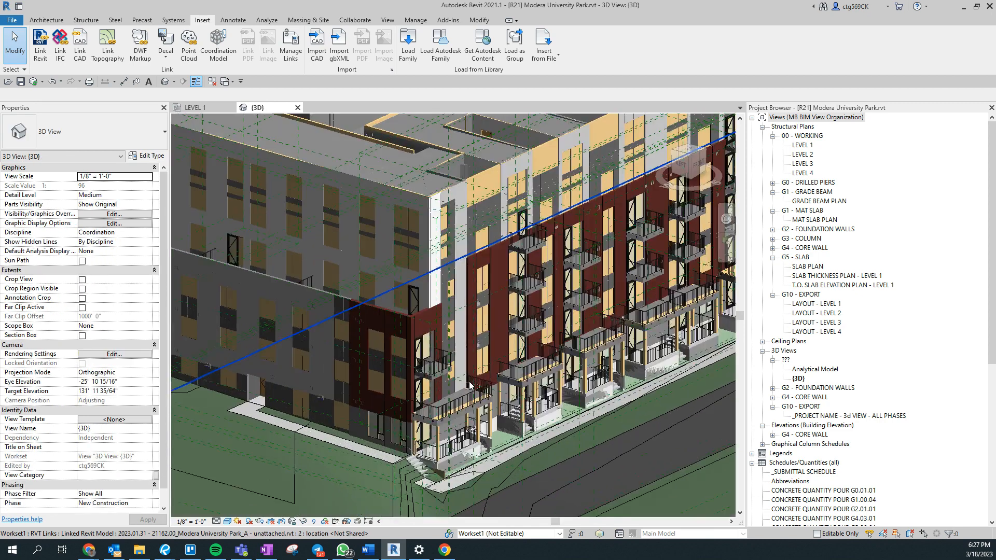
Hide the linked architectural model "2023.01.31 - 21162.00_Modera University Park_A - unattached.rvt" in the 3D view.
scroll(300, 384, up, 3)
scroll(300, 384, down, 5)
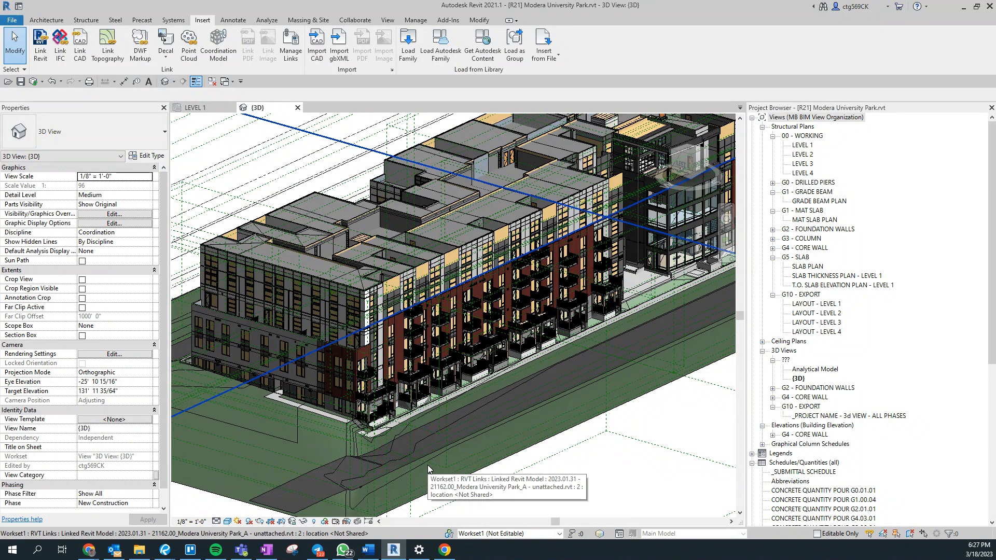
scroll(429, 468, down, 3)
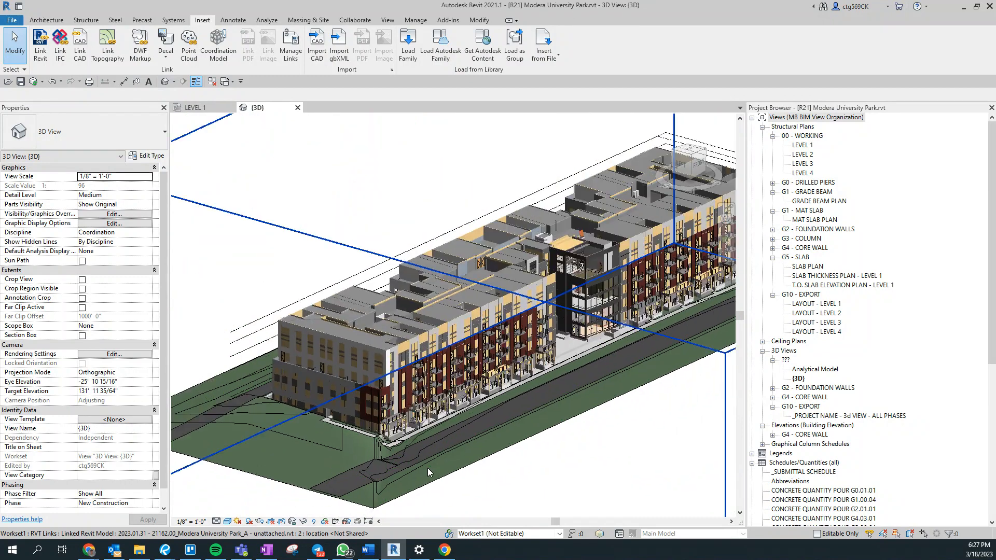
key(v)
key(v)
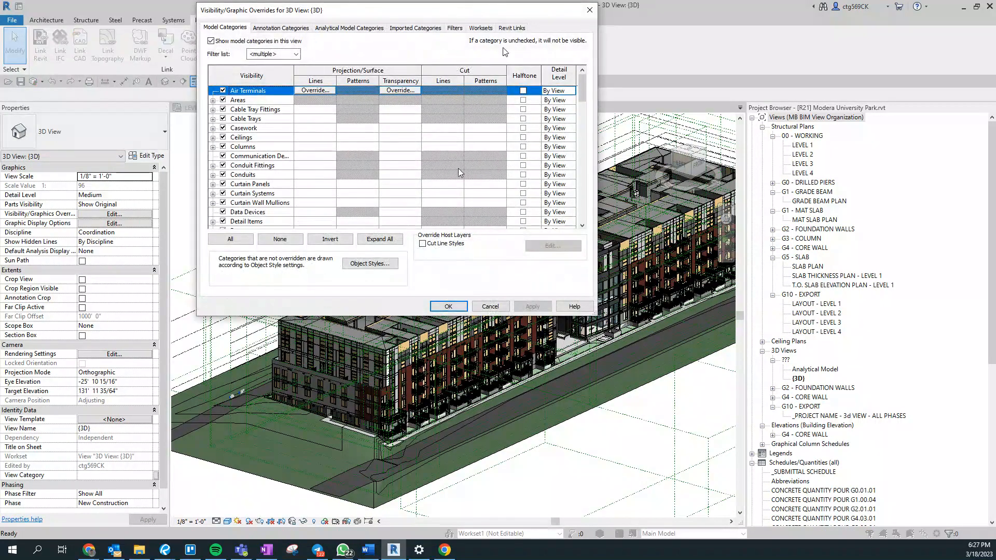
click(511, 28)
click(222, 75)
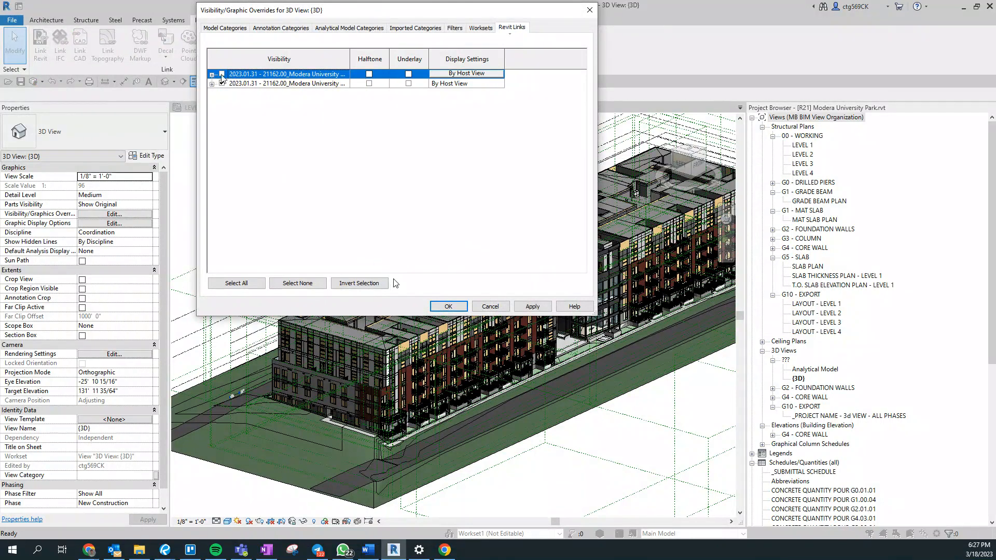
drag(350, 62, 419, 65)
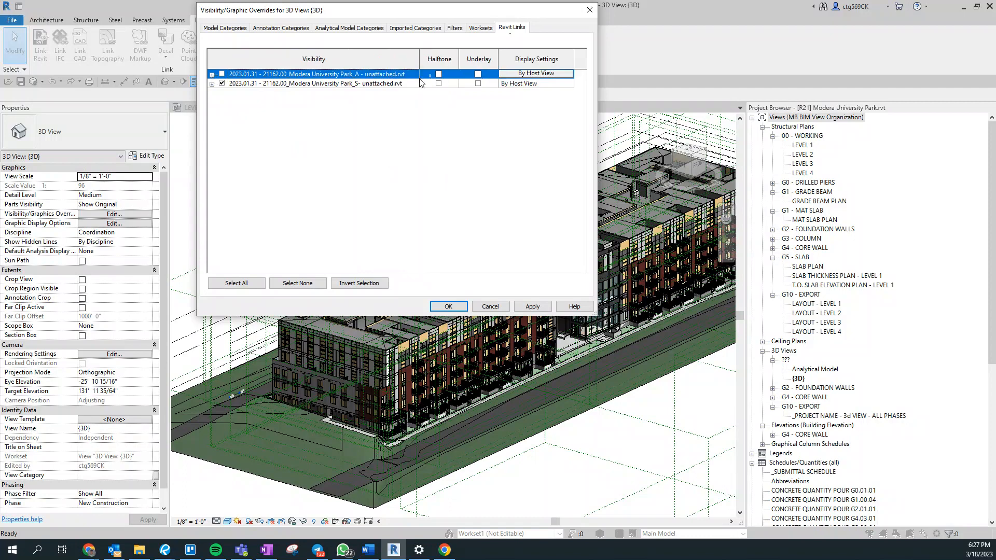
click(457, 309)
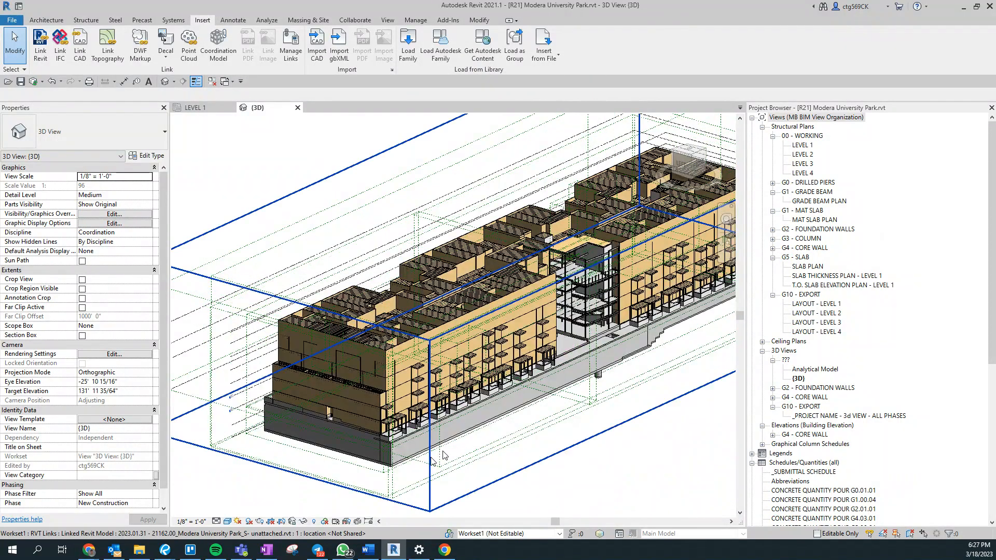
Examine the long concrete foundation wall at the building corner within the linked structural model.
scroll(438, 460, up, 5)
click(379, 451)
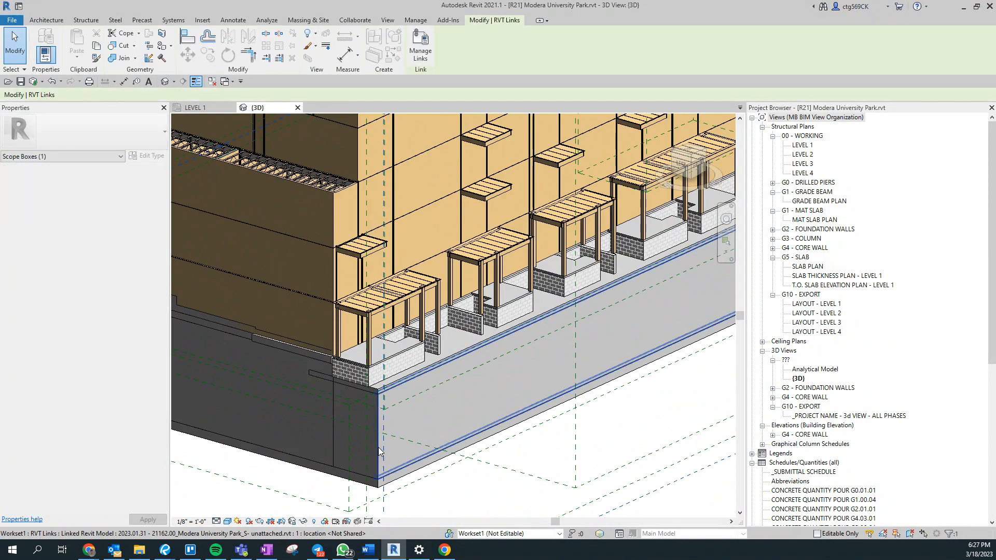
click(378, 452)
scroll(379, 452, down, 5)
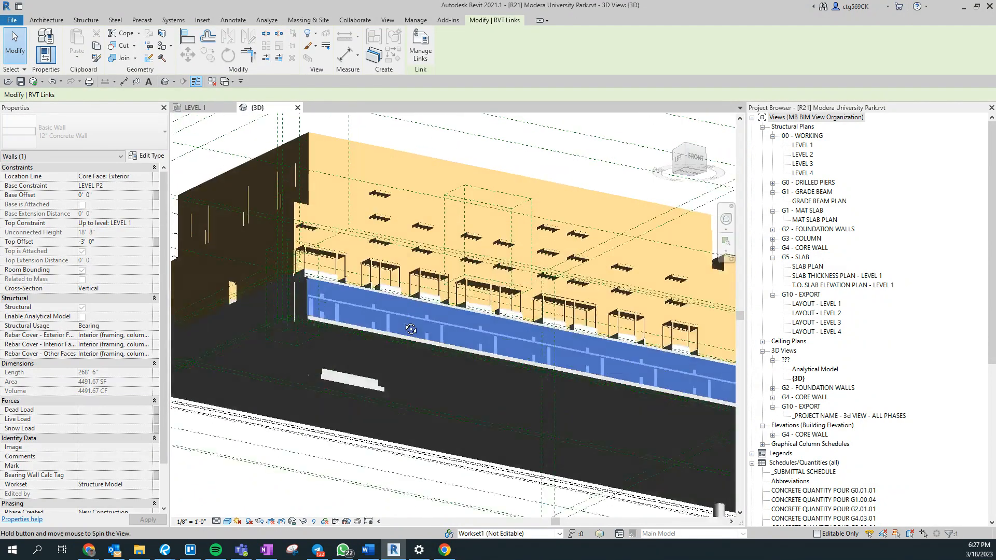
key(Escape)
scroll(303, 369, up, 5)
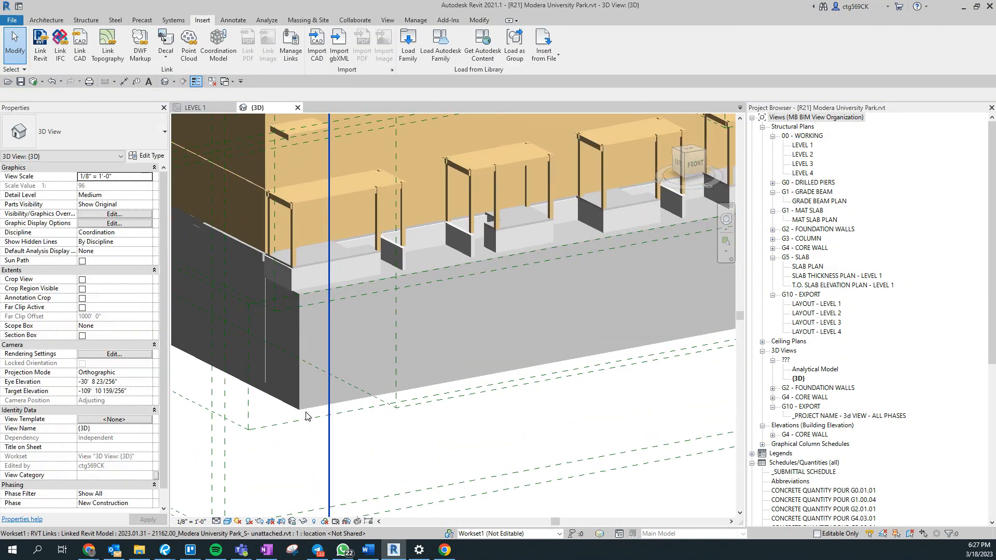
click(302, 369)
key(Escape)
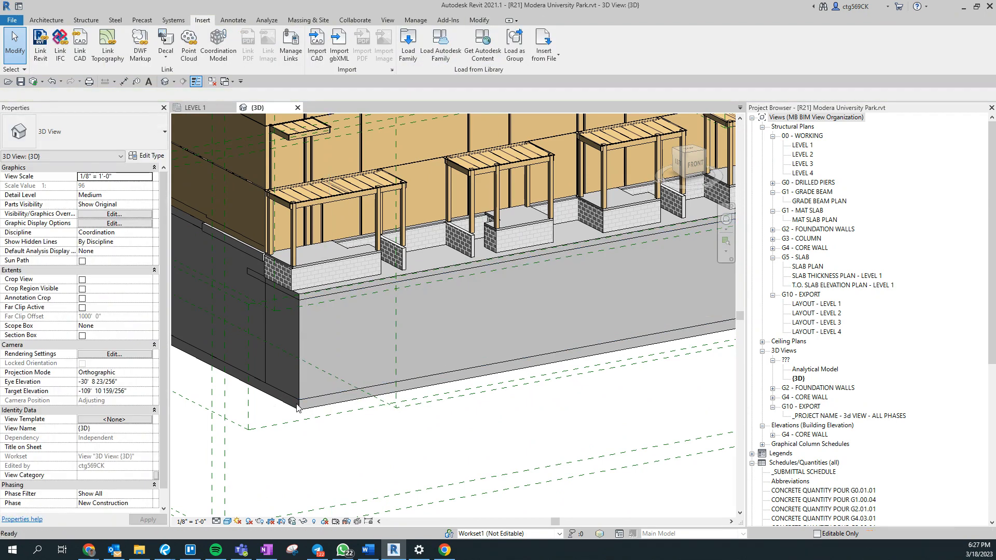
Select the entire linked structural model as one object to inspect it, then clear the selection.
drag(436, 459, 273, 356)
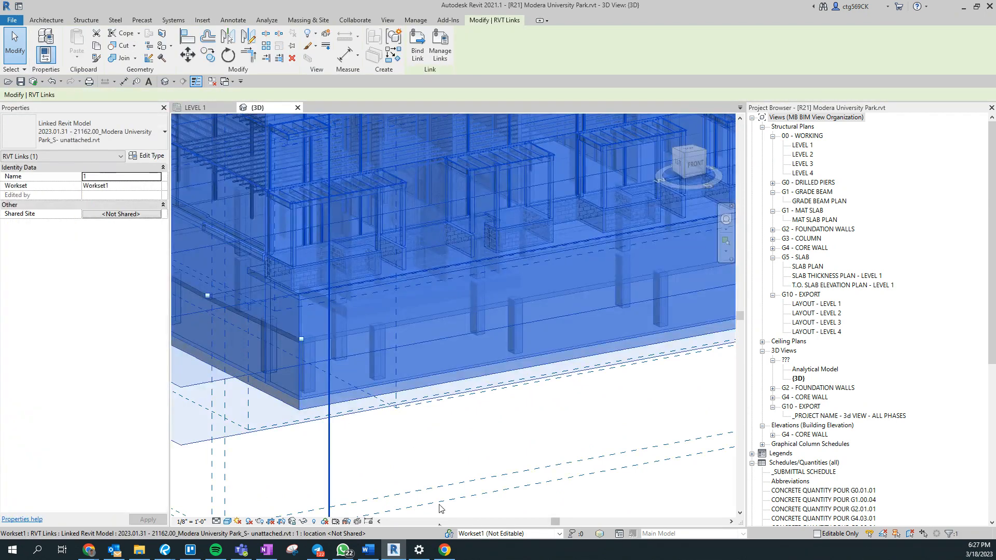
scroll(351, 403, down, 4)
scroll(356, 351, up, 2)
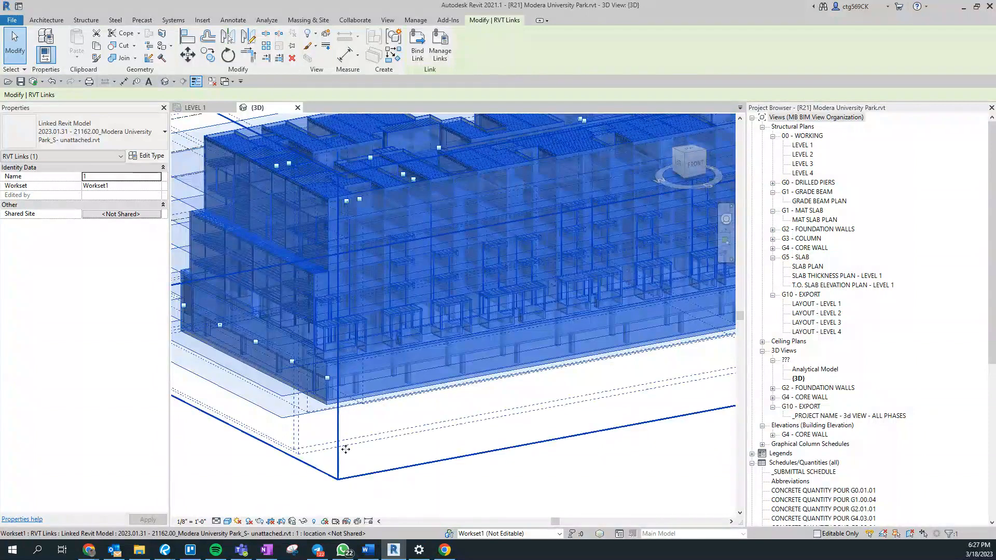
scroll(346, 449, up, 2)
key(Escape)
scroll(317, 346, up, 3)
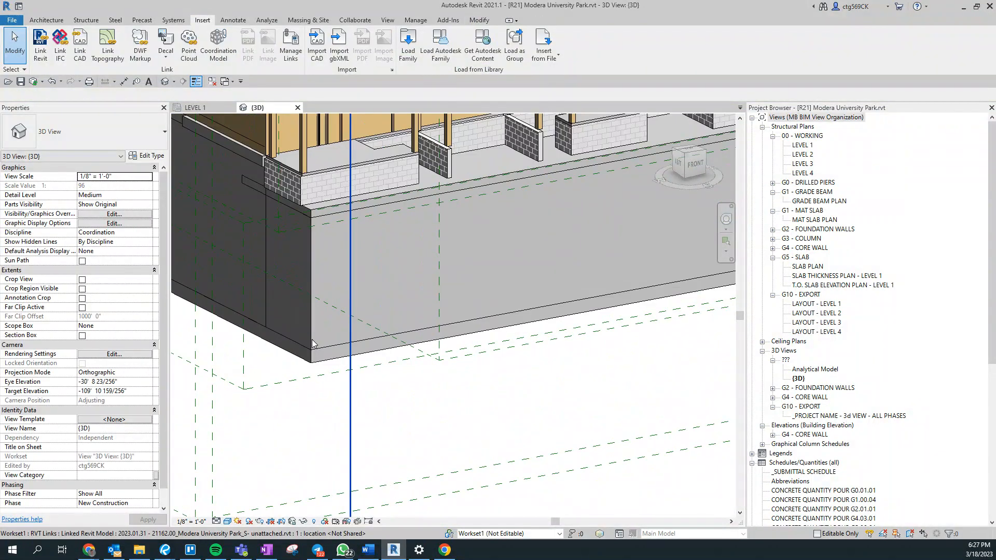
Inspect the individual concrete foundation walls meeting at the building corner in the linked structural model.
click(312, 340)
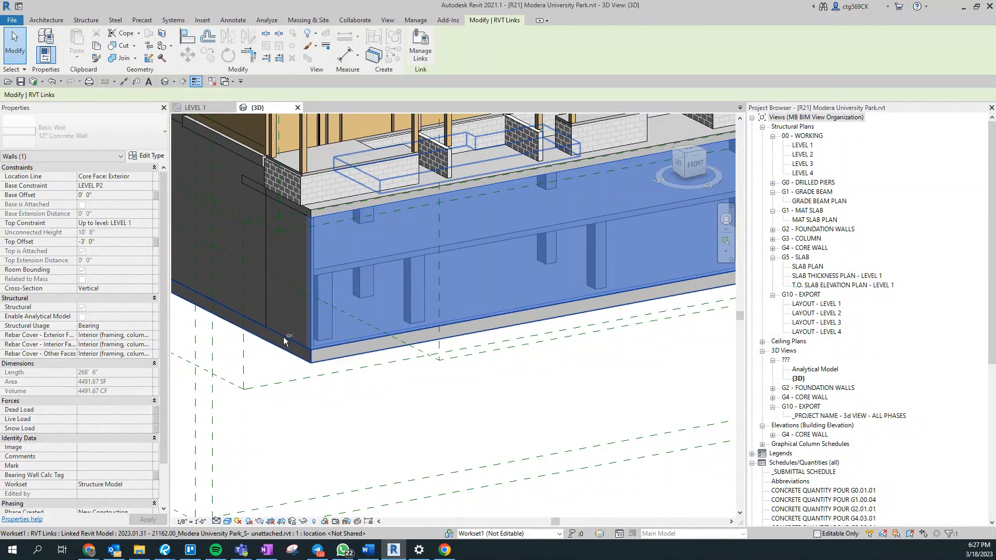
ctrl+click(268, 300)
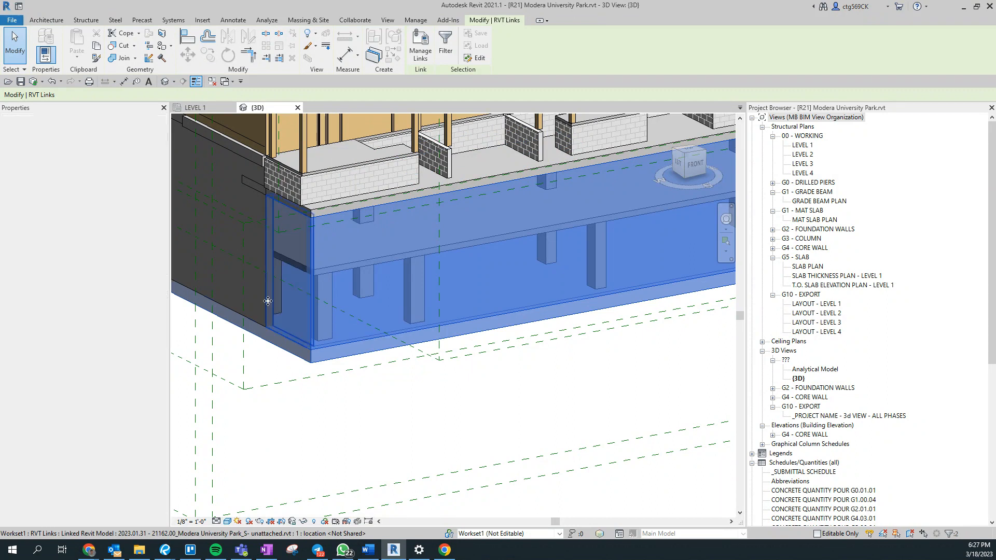
click(235, 313)
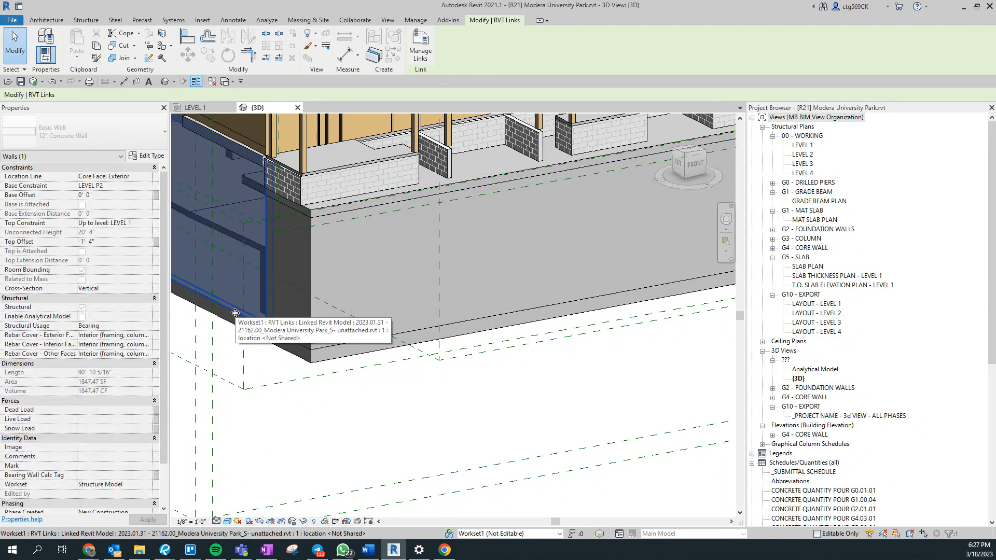
key(Escape)
scroll(235, 313, down, 2)
scroll(236, 315, down, 3)
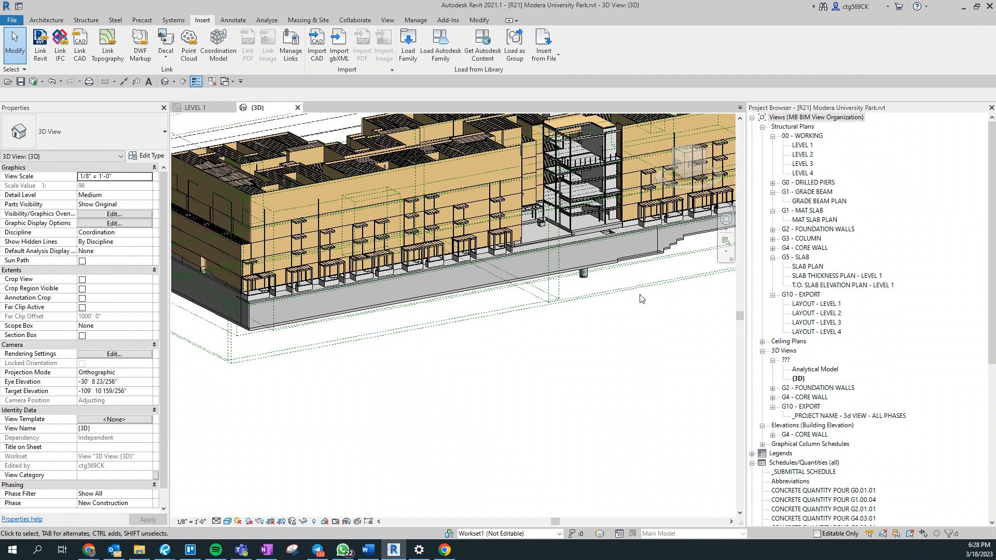
Open the structural model "2023.01.31 - 21162.00_Modera University Park_S- unattached" from the BIM 360 Design Team Models folder, ignoring unresolved references.
click(19, 6)
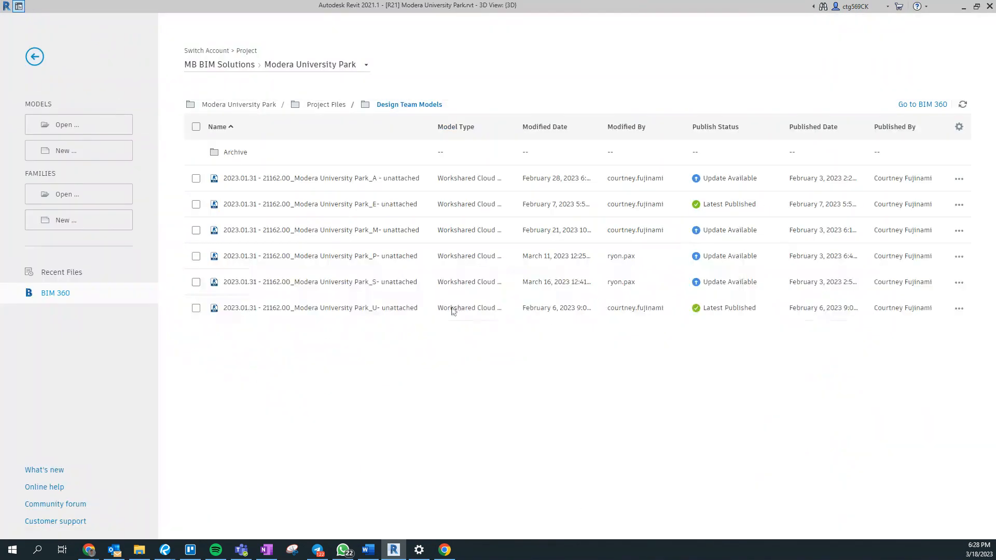
click(104, 280)
click(95, 301)
click(306, 71)
click(554, 76)
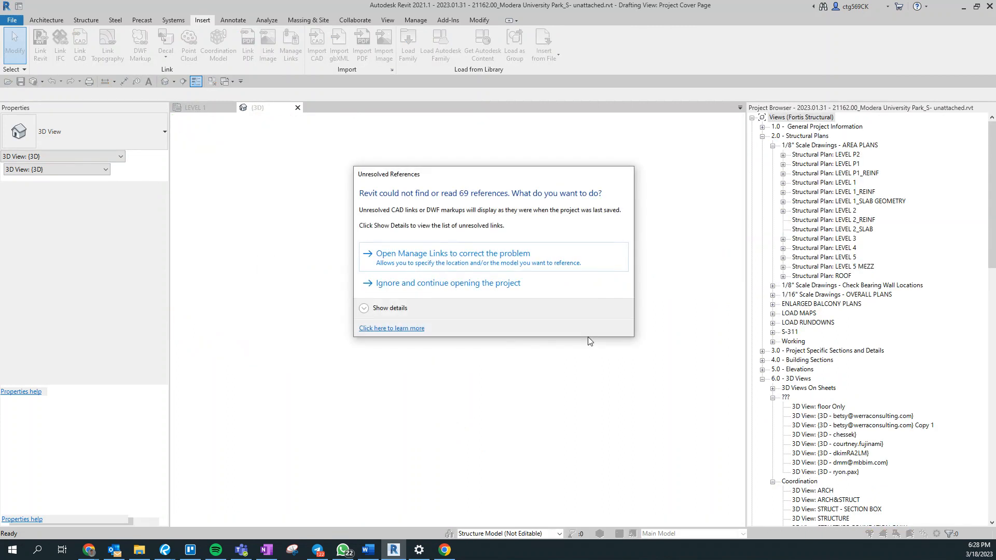
click(612, 284)
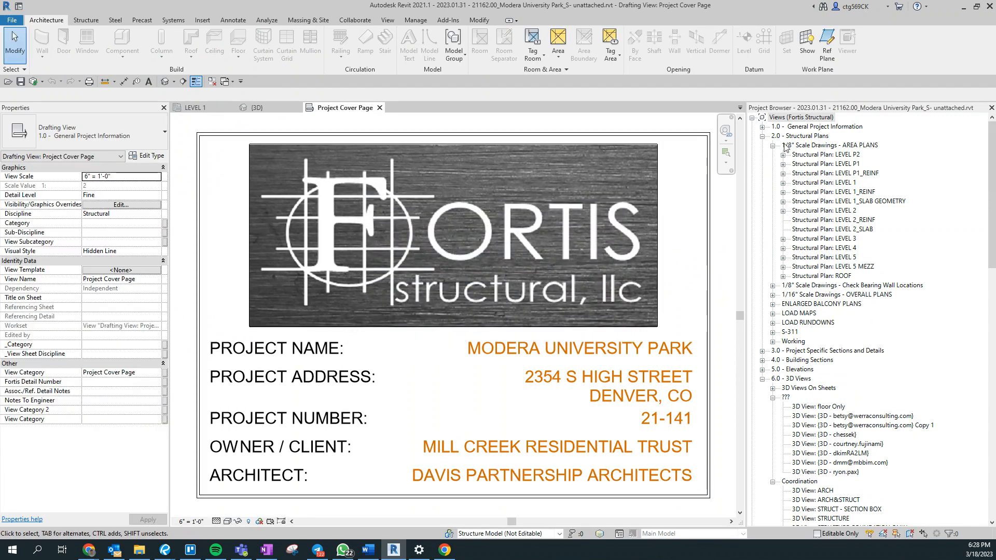
Duplicate the LEVEL 1 structural plan in the 1/8" Scale Drawings - AREA PLANS group.
click(752, 118)
click(751, 118)
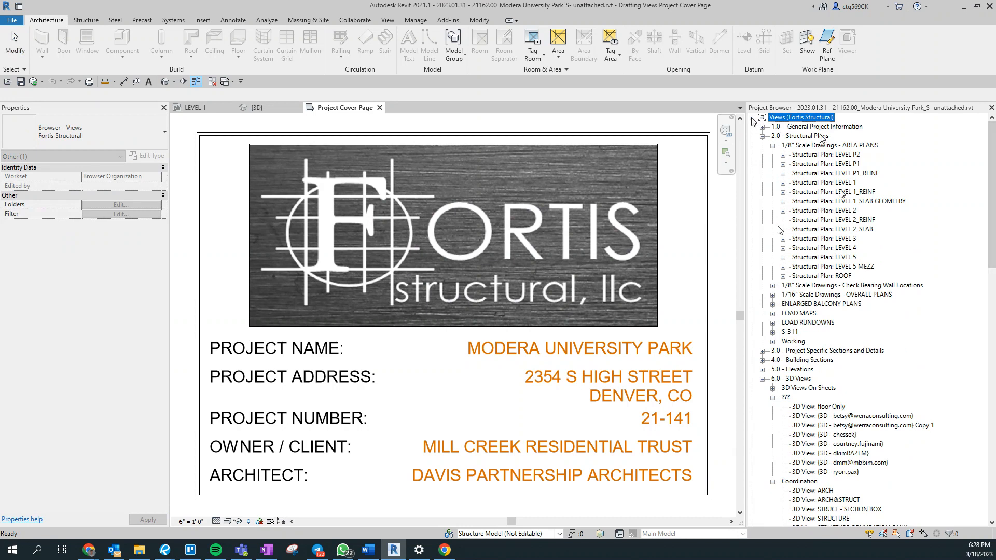
right_click(814, 184)
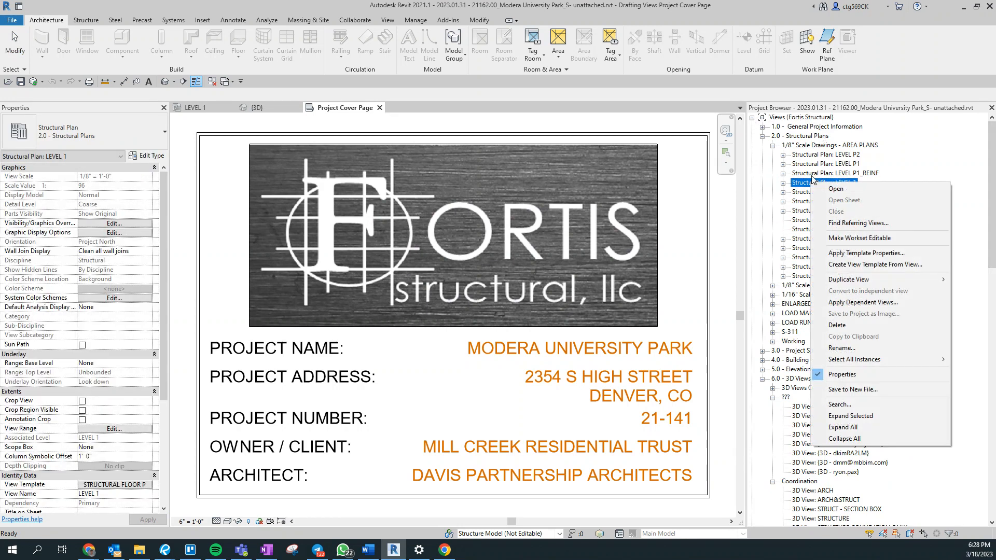
mouse_move(843, 280)
click(779, 278)
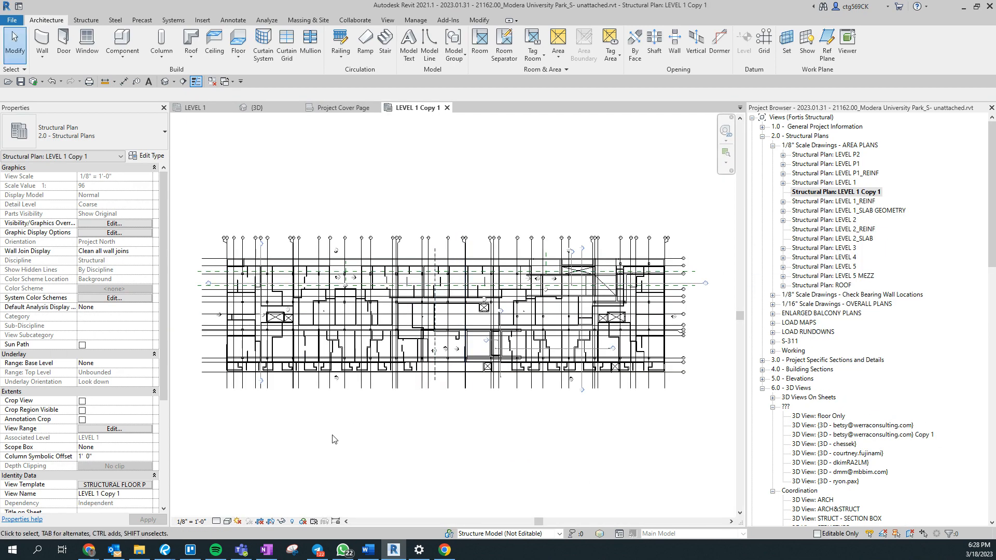
key(v)
key(v)
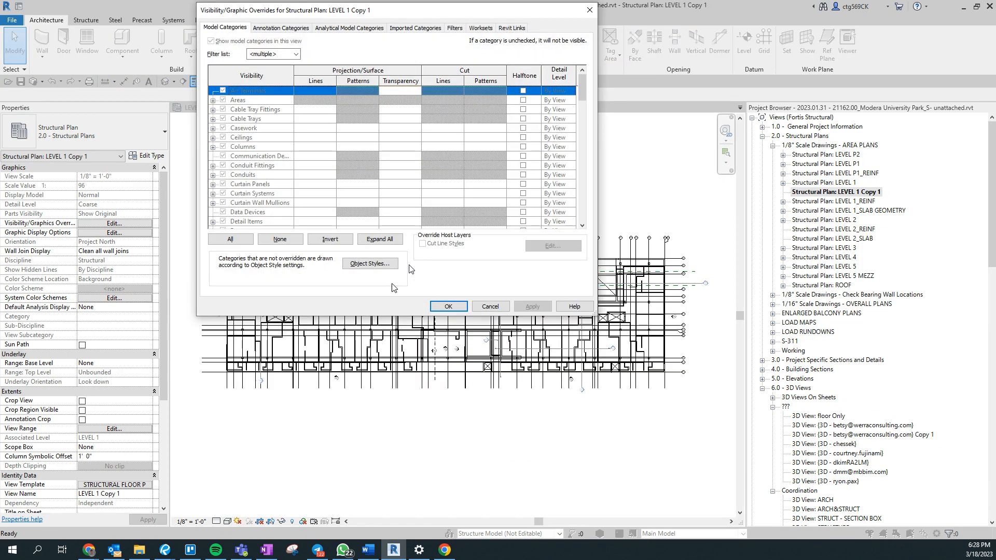
key(Escape)
Set the view template of the LEVEL 1 Copy 1 structural plan to <None>.
click(117, 475)
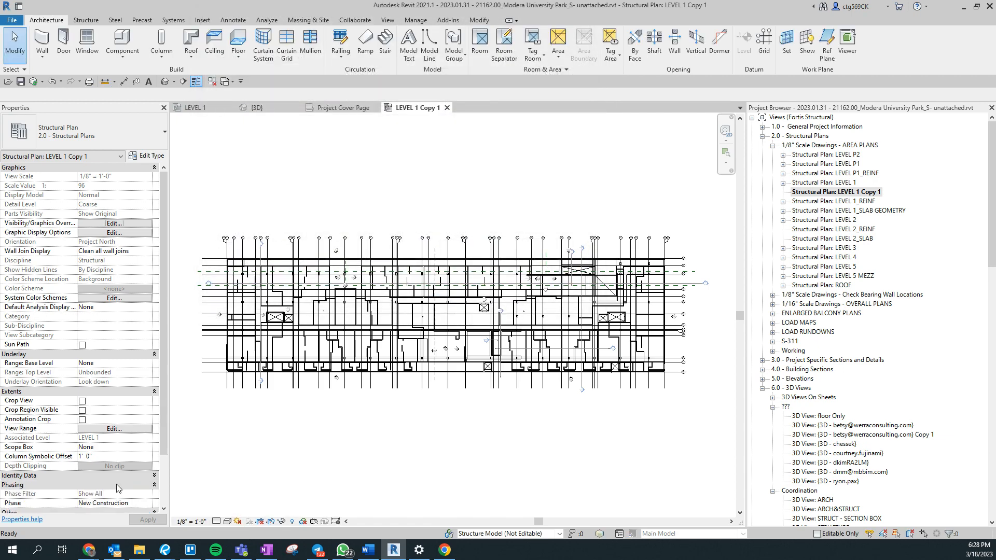
click(117, 475)
scroll(117, 475, down, 2)
click(114, 420)
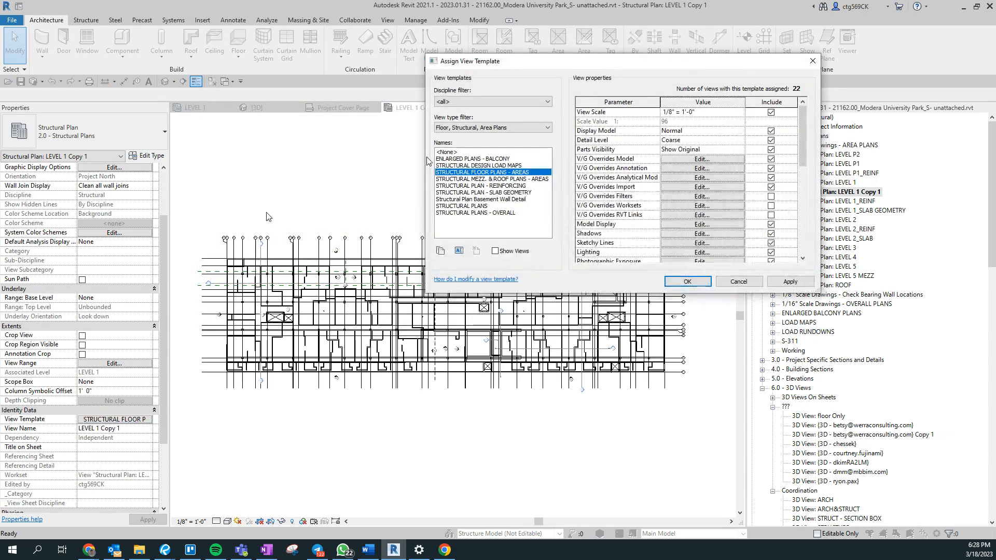
click(451, 152)
click(693, 281)
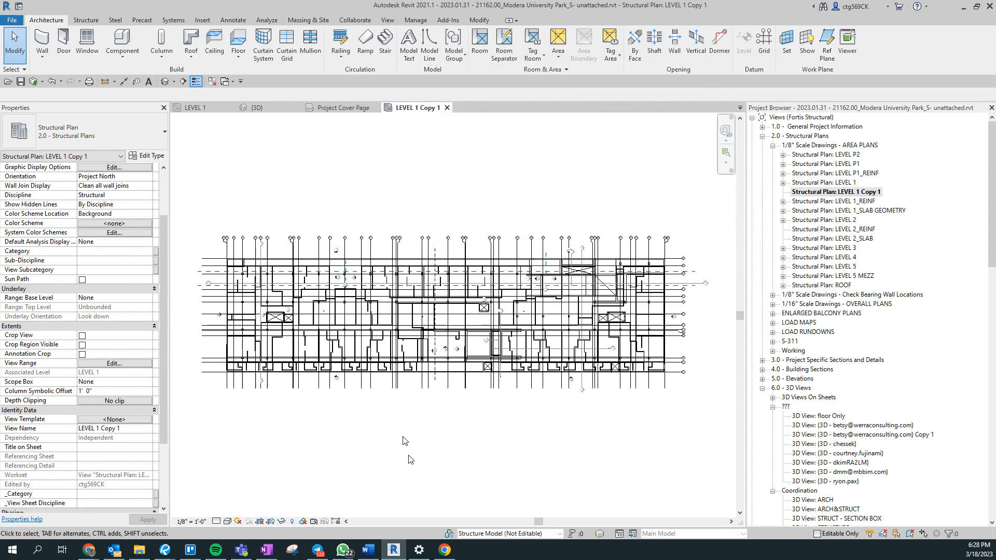
key(v)
key(g)
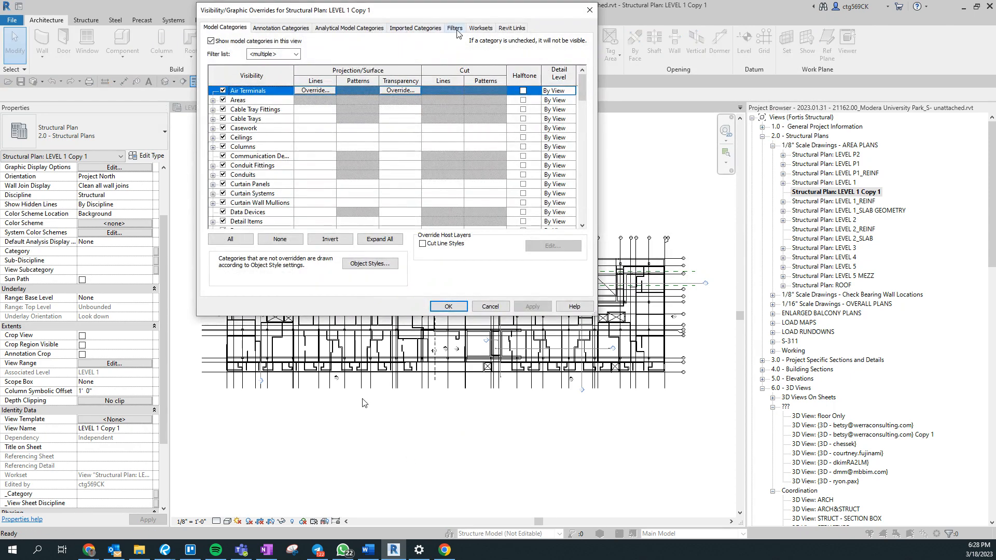
key(Escape)
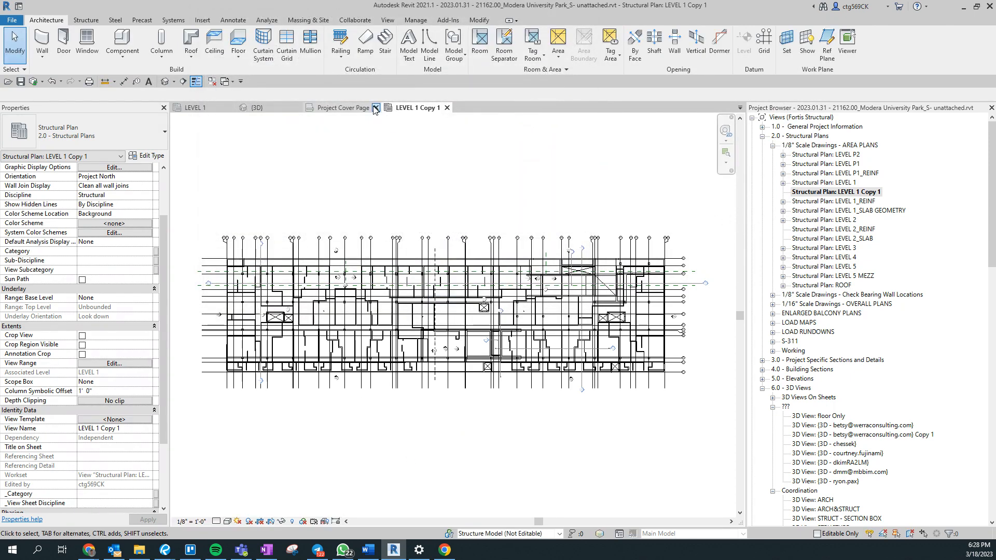
Close the Project Cover Page view and open the default 3D view of the structural model.
click(376, 108)
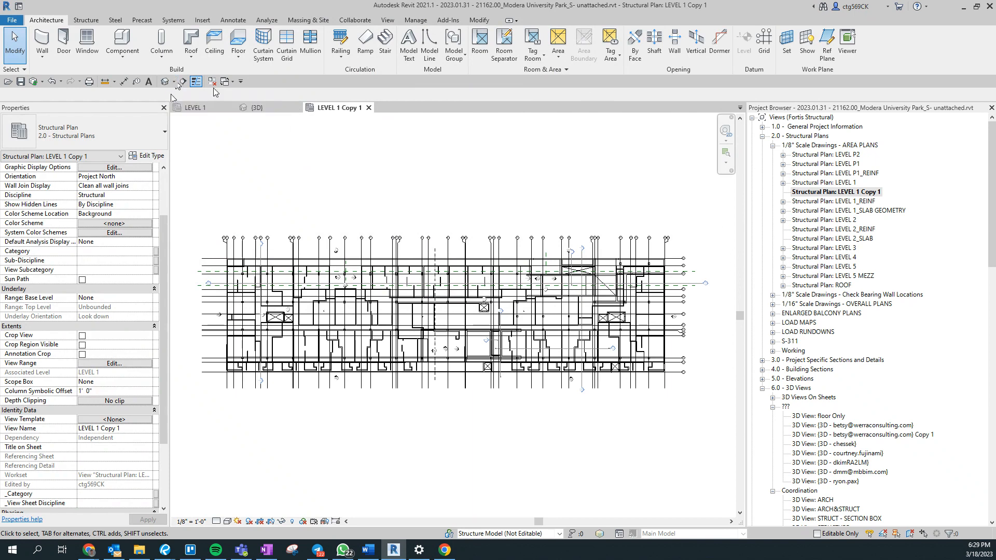
click(165, 81)
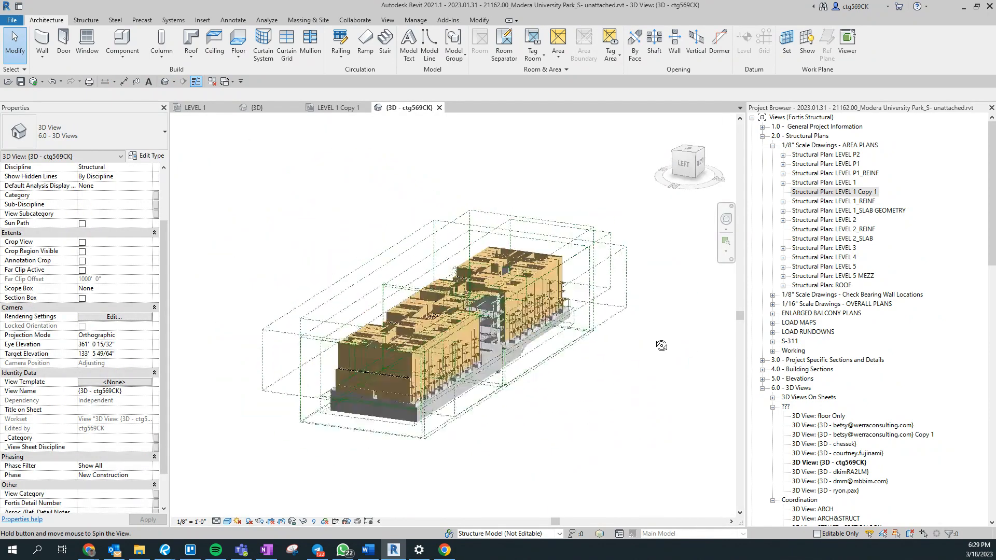
scroll(446, 405, up, 6)
Hide the Scope Boxes annotation category in the 3D view, keeping the other annotation categories visible.
key(v)
key(v)
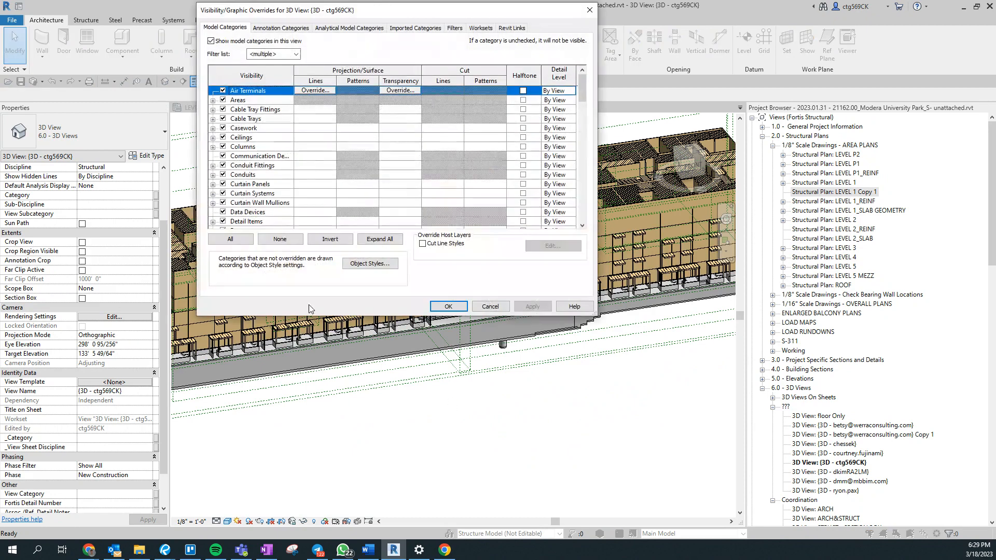
click(281, 28)
key(s)
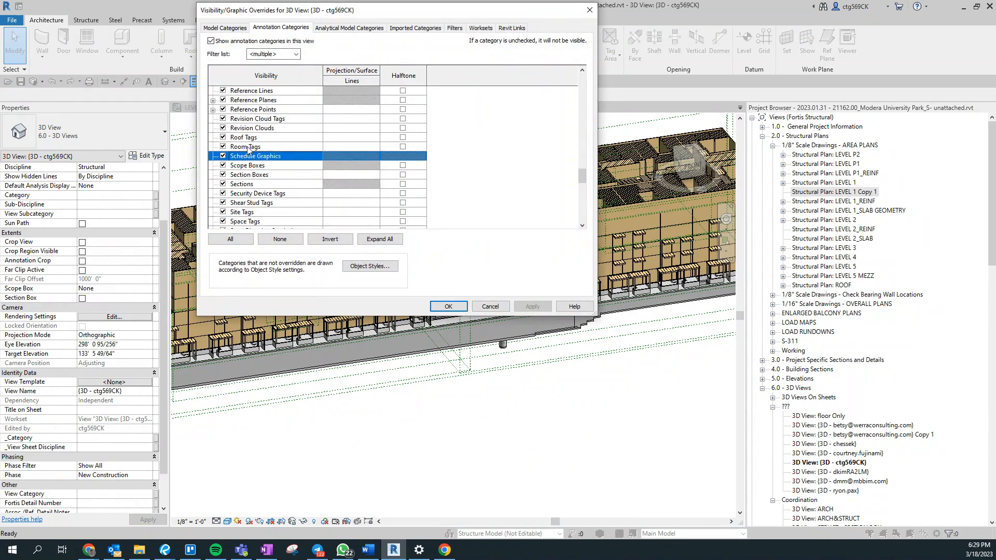
click(223, 166)
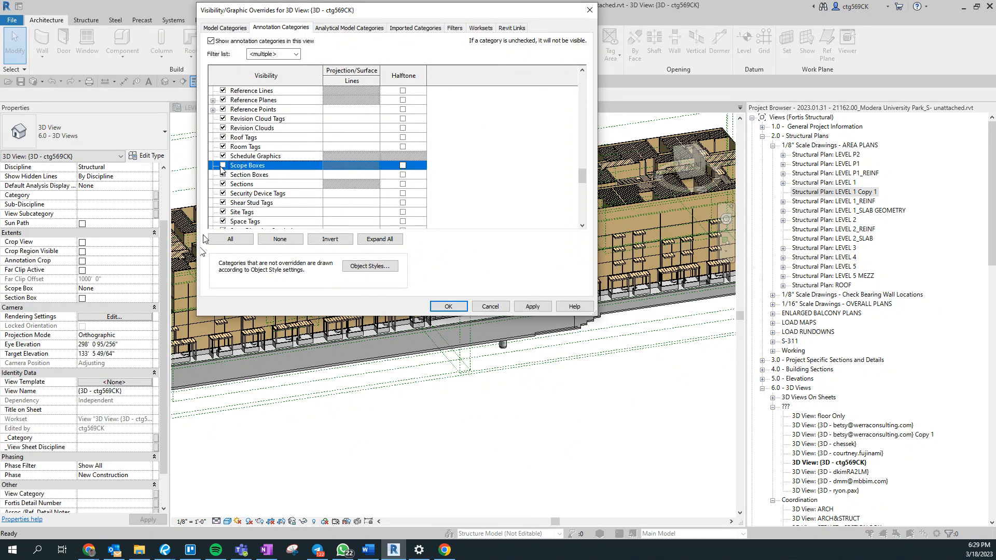
click(224, 240)
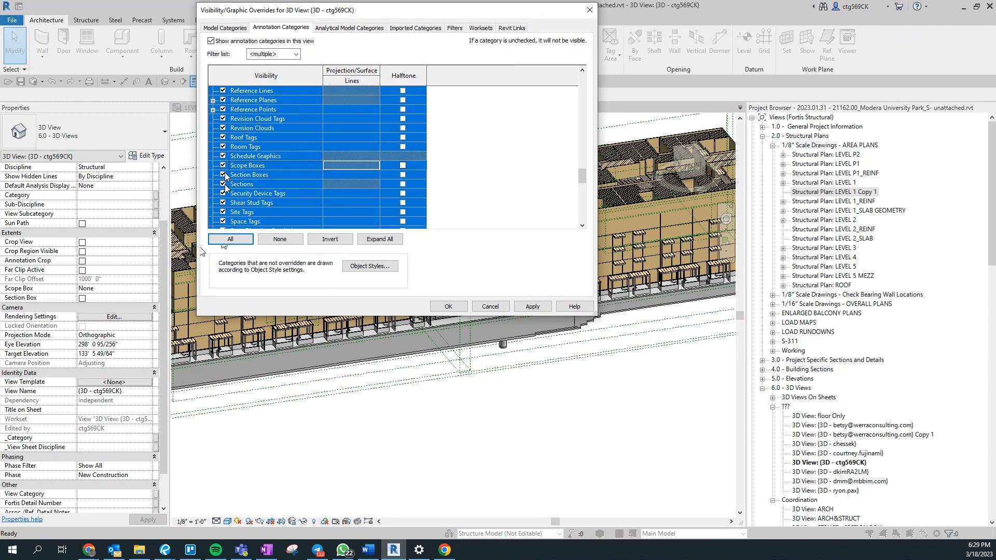
click(223, 165)
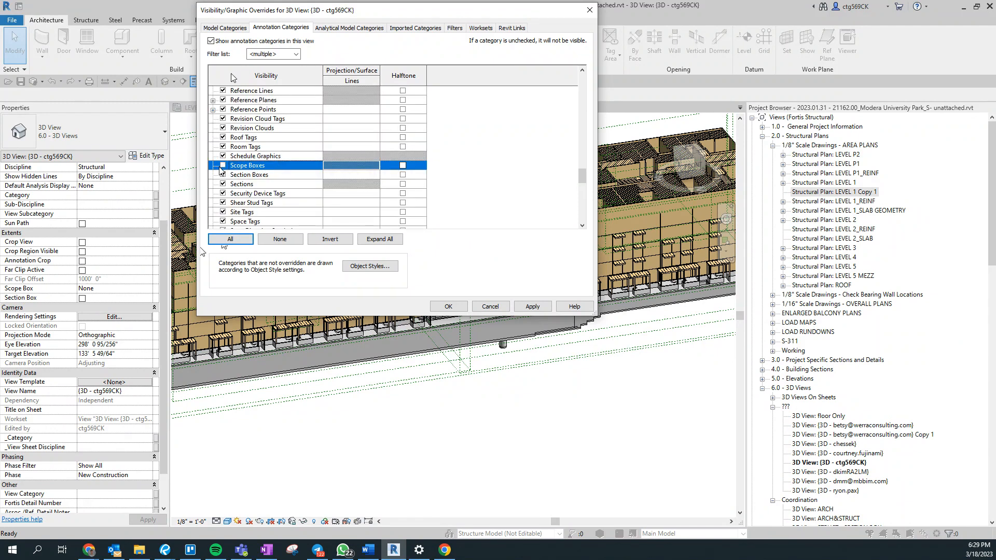
Review the visibility of the 3D view's model categories, selecting all rows and then only Curtain Panels.
click(228, 27)
click(231, 239)
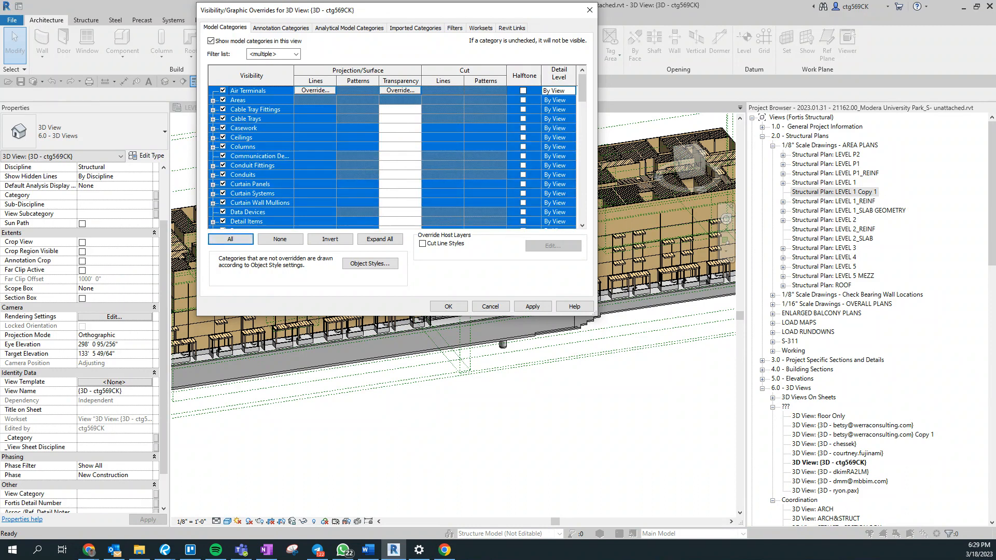
click(228, 185)
click(228, 241)
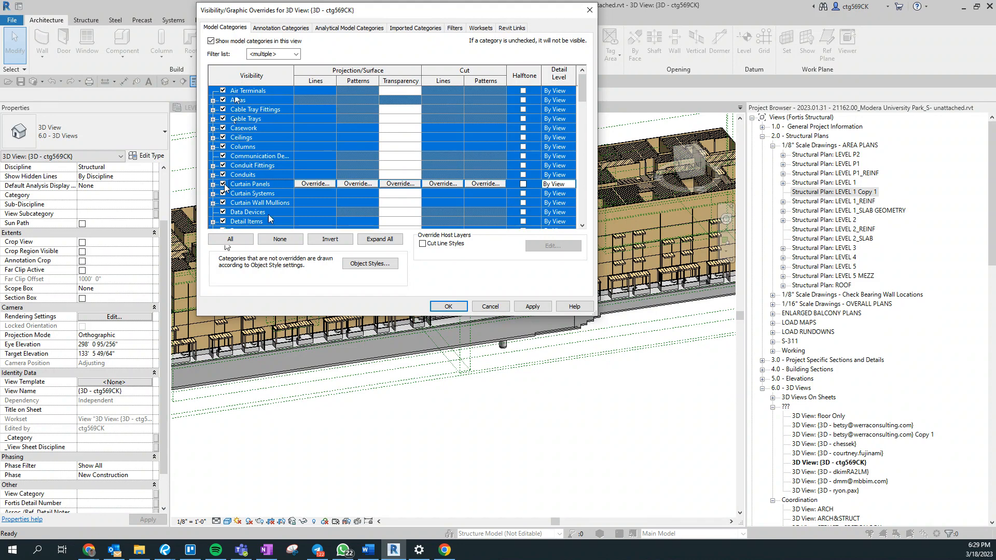
click(259, 187)
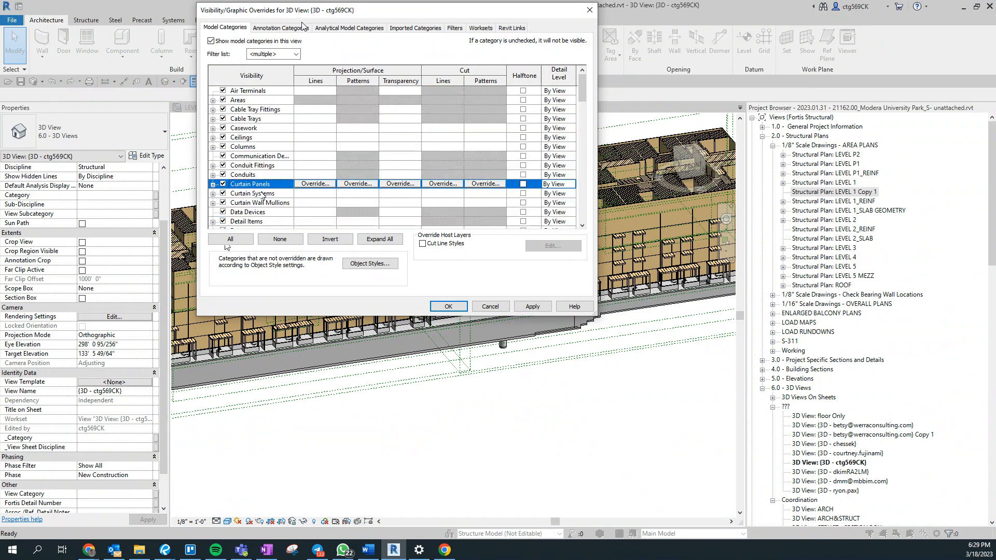
Check the 3D view's annotation, analytical, imported, Revit link, workset and filter visibility settings, and accept the overrides.
click(280, 28)
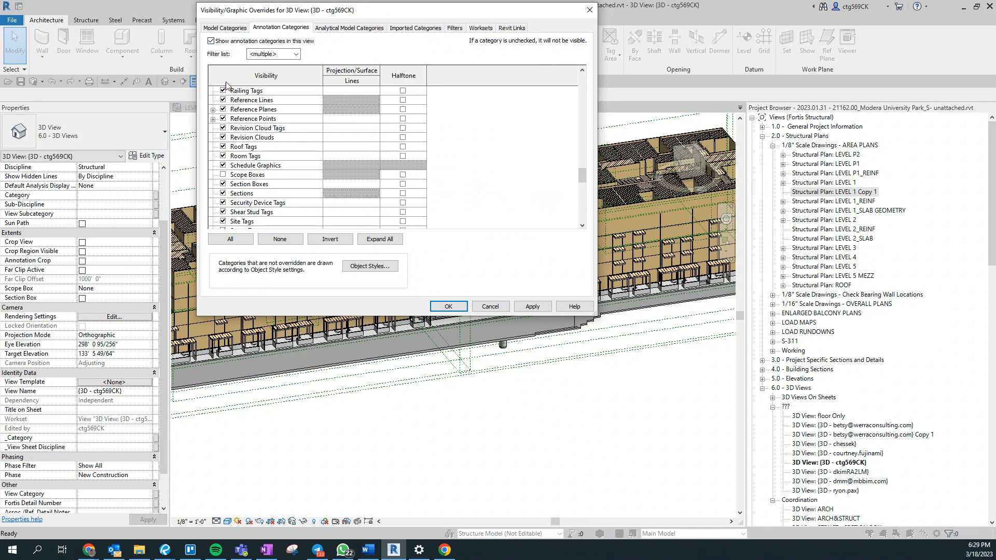
click(347, 29)
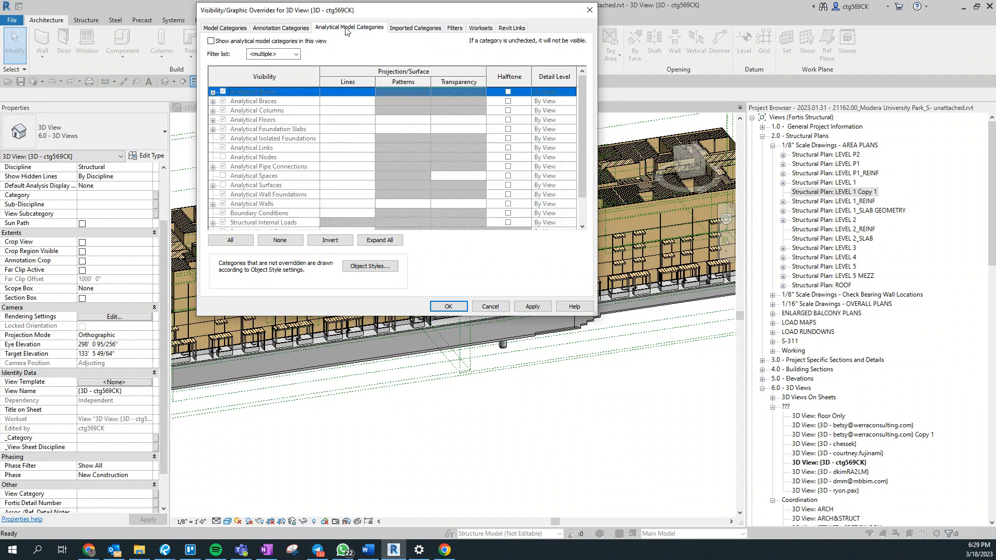
click(412, 31)
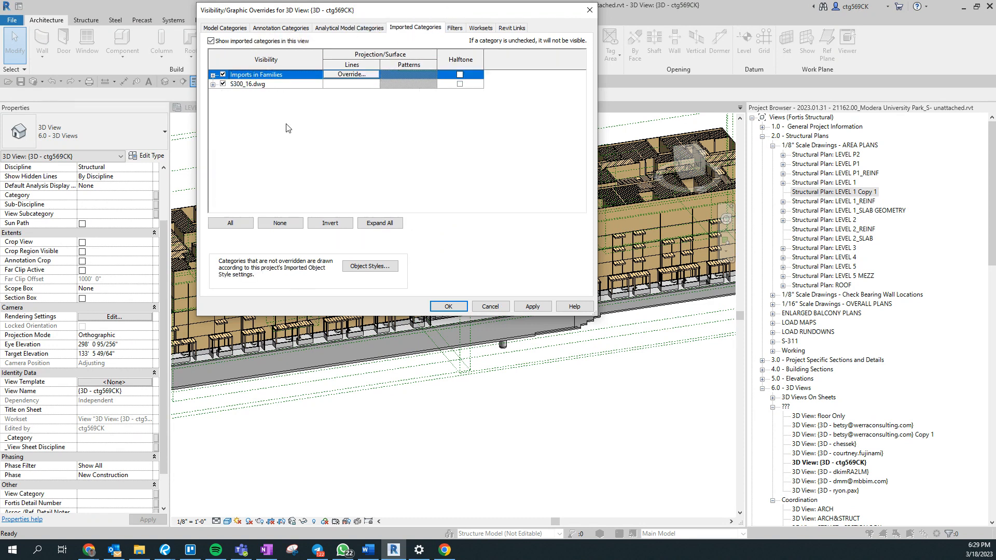
click(255, 85)
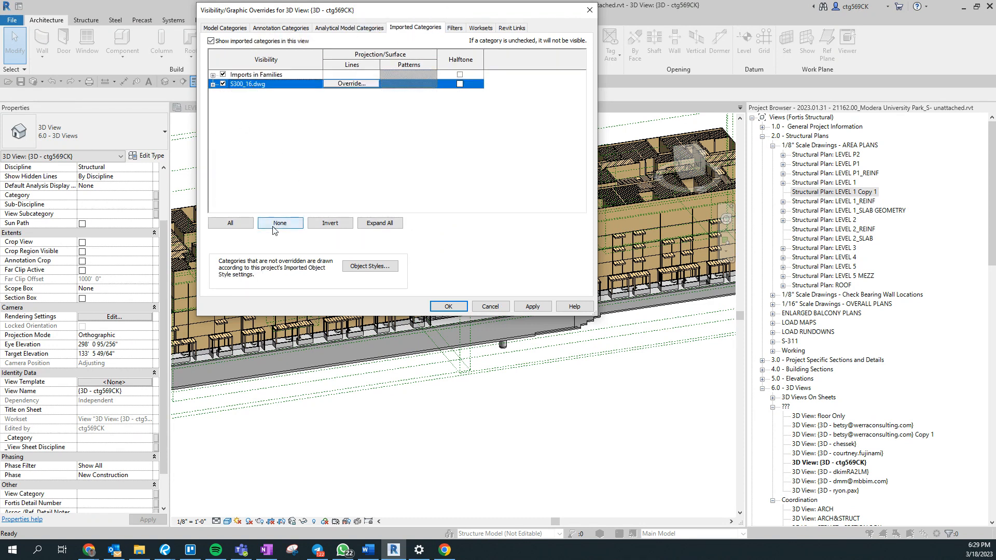
click(227, 42)
click(513, 29)
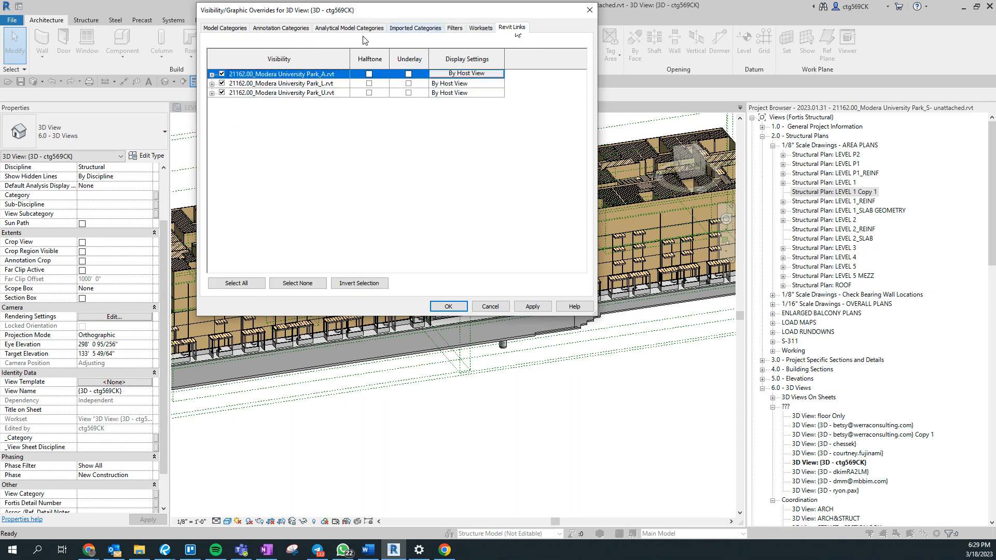
click(226, 83)
click(226, 93)
click(481, 29)
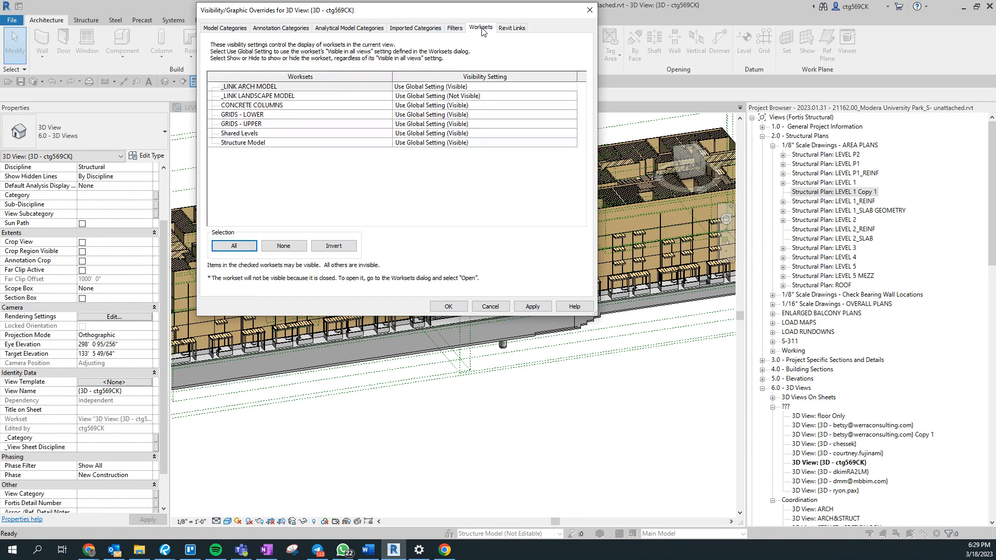
click(462, 30)
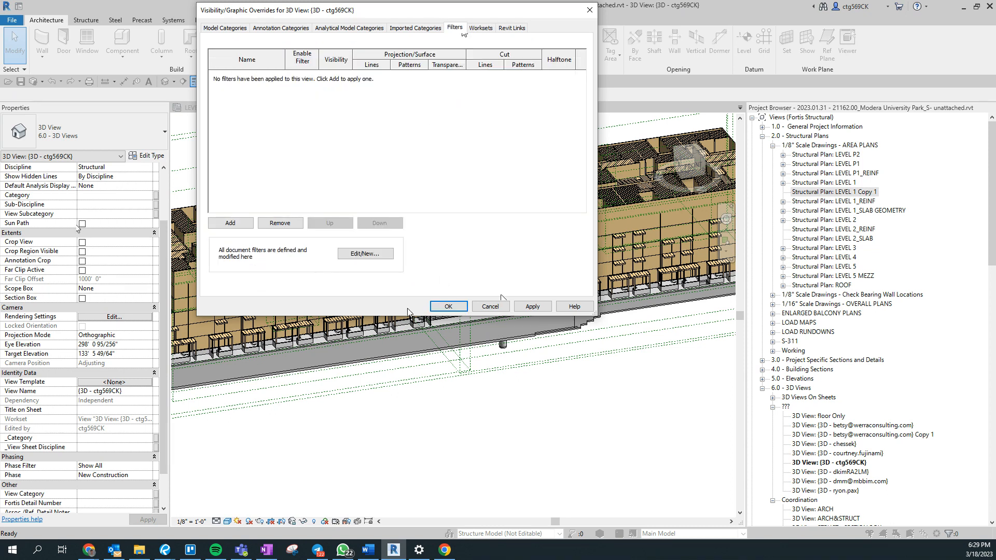
click(449, 306)
Inspect the properties of the 4" Concrete S.O.G. floor and the 8" CMU wall beneath it at the building's corner patio.
shift+middle_drag(399, 429, 575, 489)
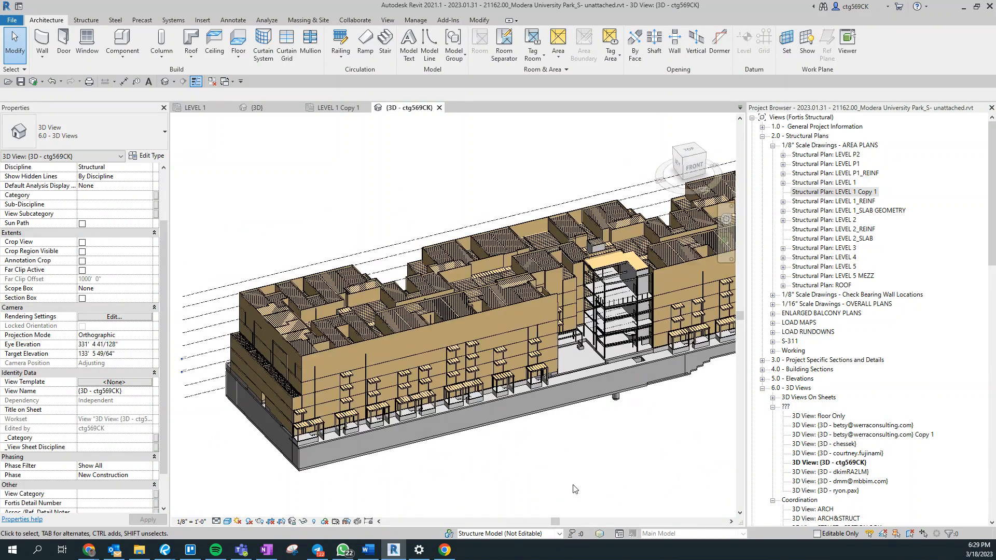
scroll(317, 445, up, 6)
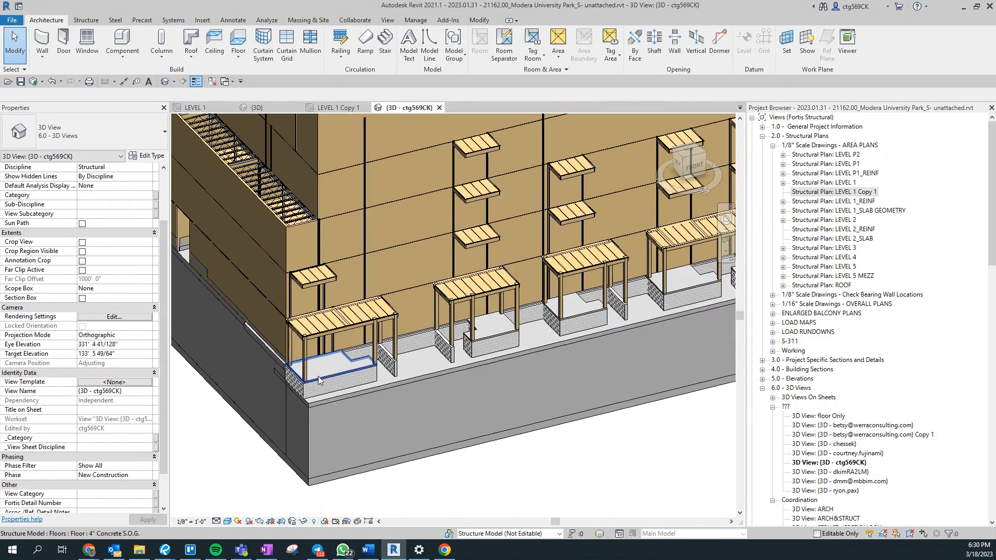
scroll(321, 379, up, 5)
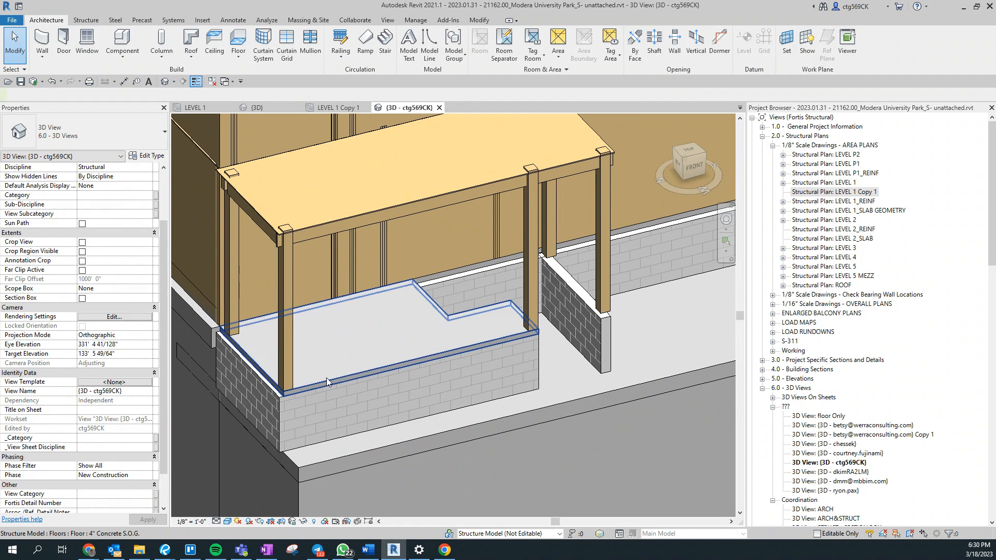
click(326, 379)
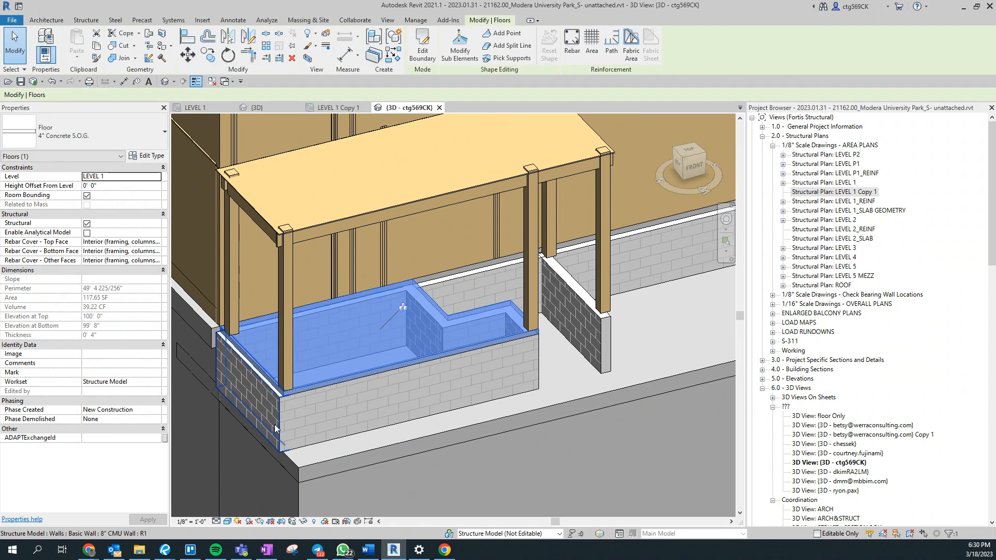
click(361, 383)
click(361, 383)
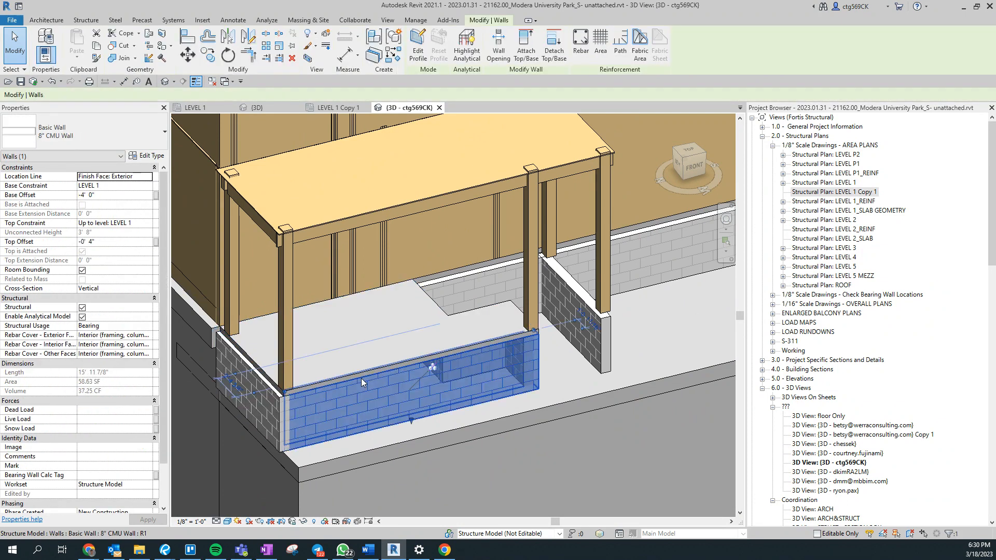
Examine the layer structure and material of the 12" Concrete Floor type used by the slab around the patios.
scroll(436, 454, down, 3)
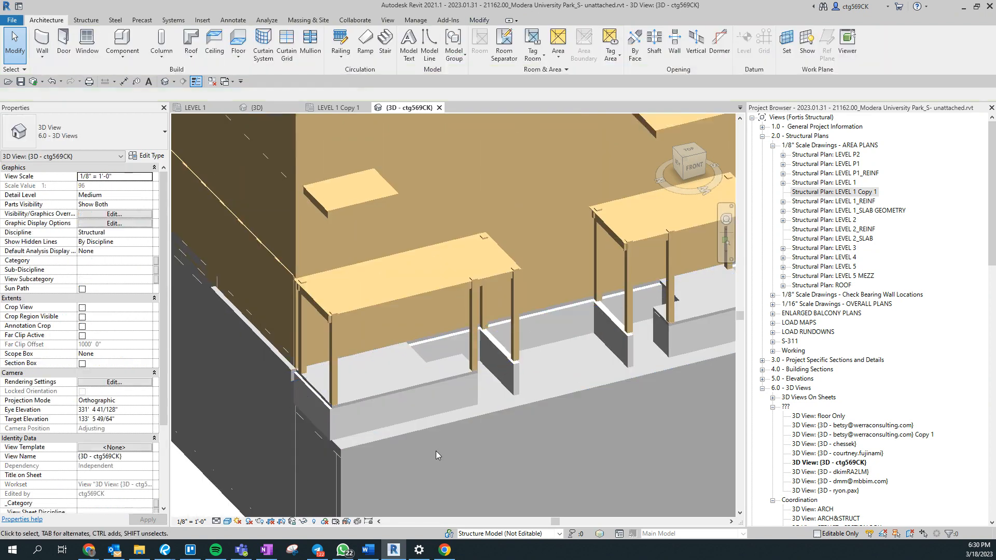
click(432, 434)
scroll(432, 433, down, 3)
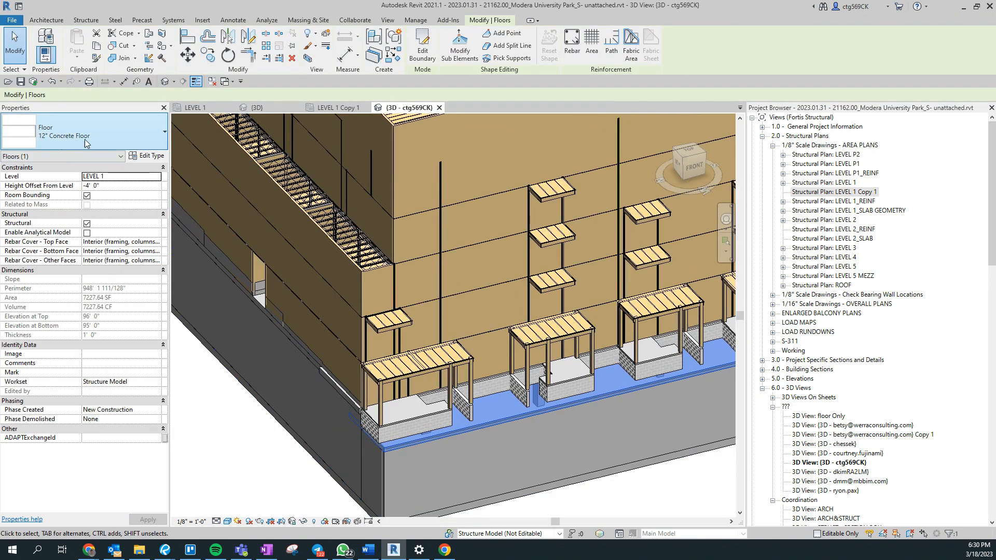
click(151, 156)
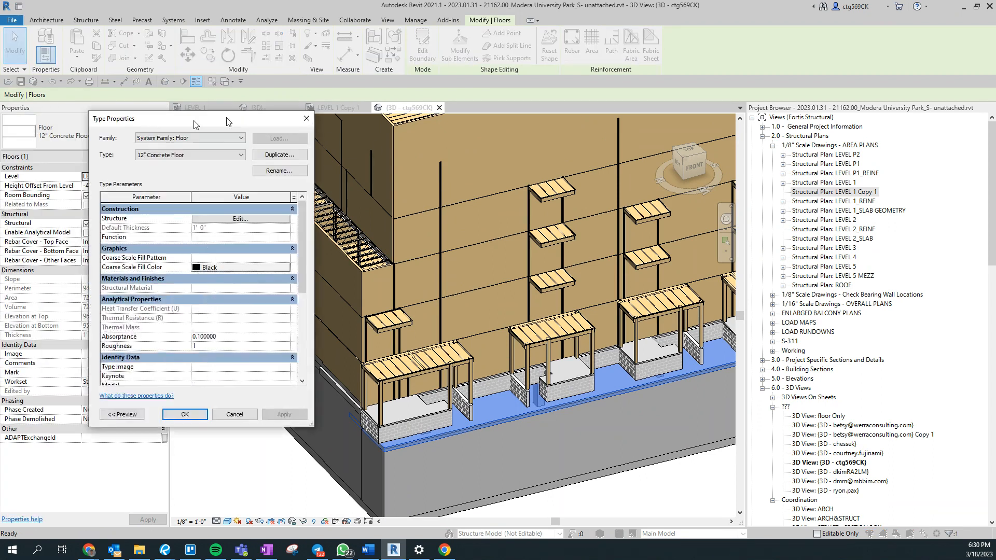
click(430, 188)
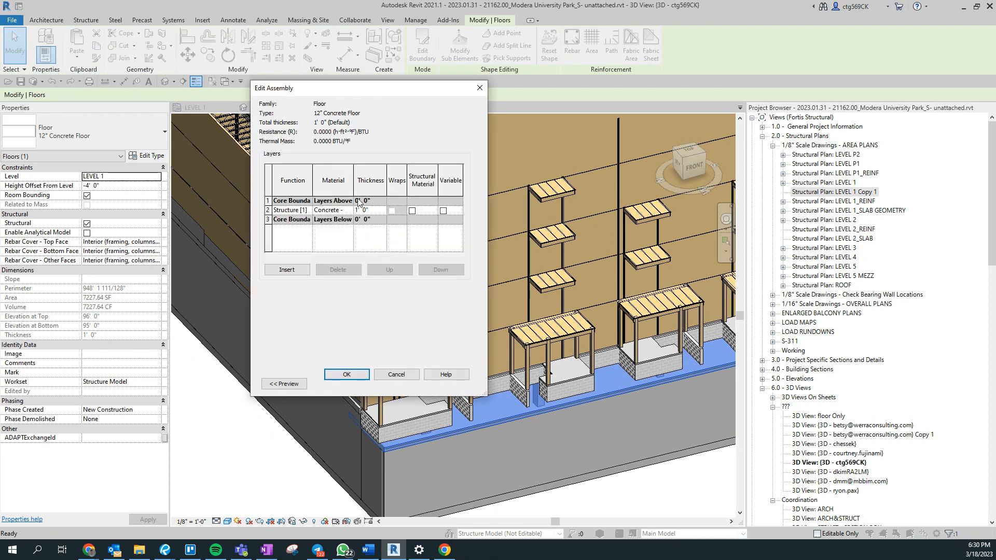
drag(356, 179, 410, 187)
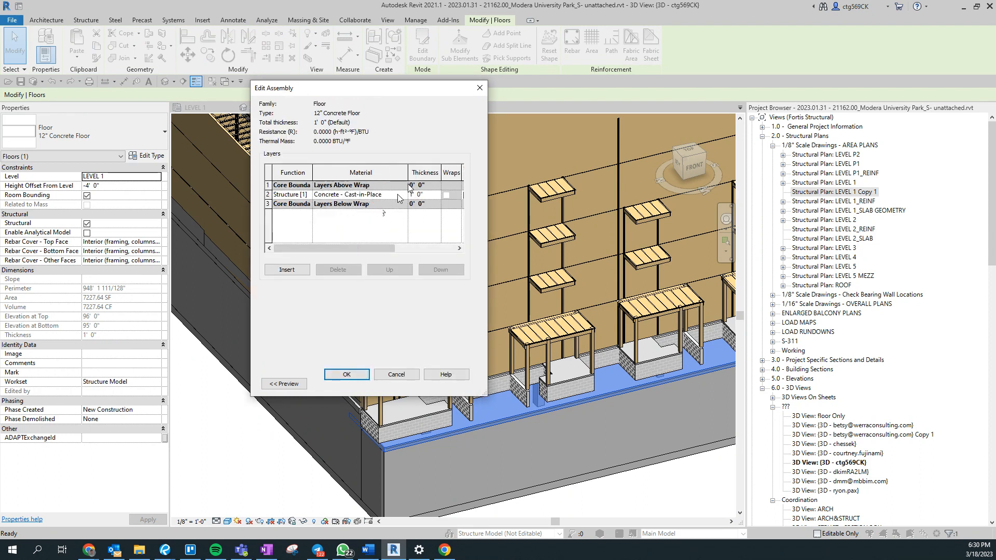
click(395, 196)
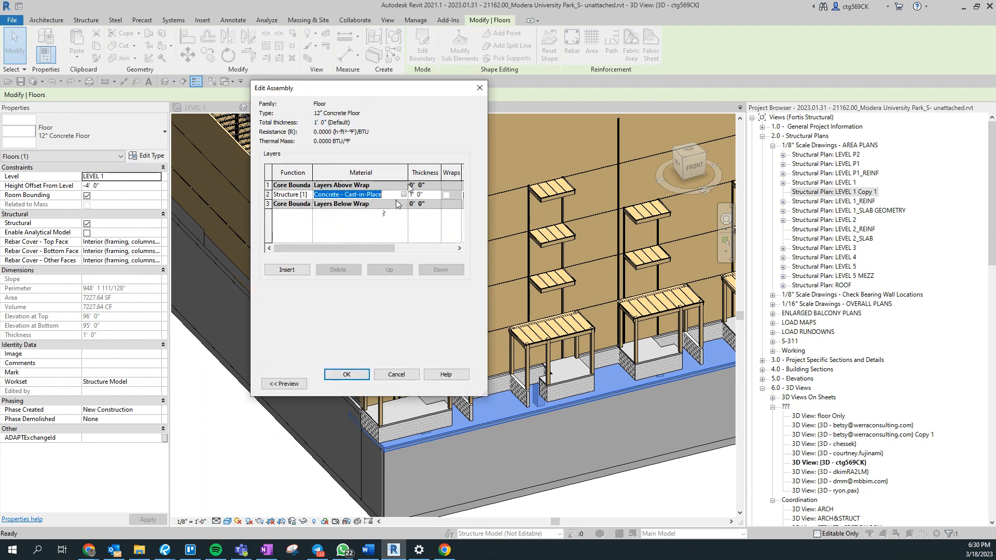
click(396, 374)
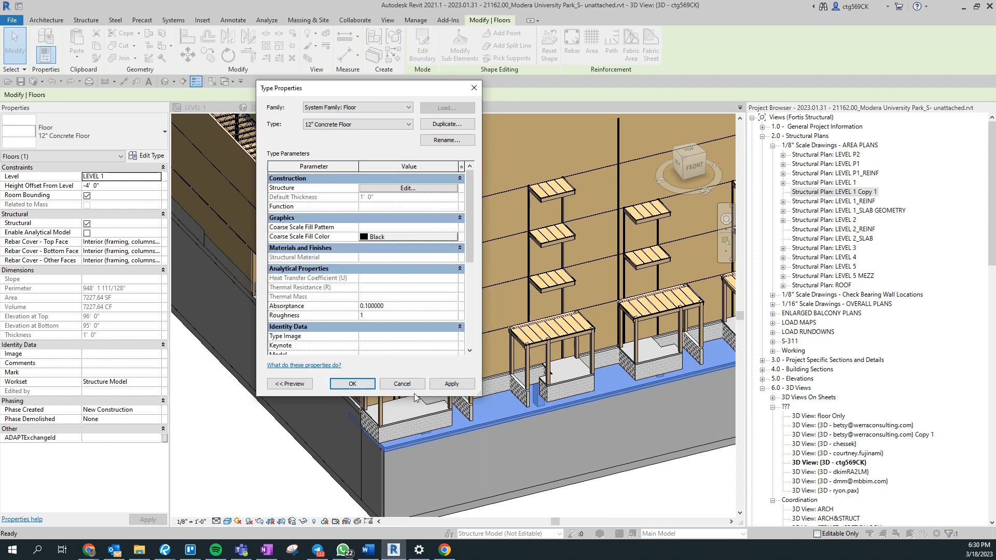
click(352, 384)
key(Escape)
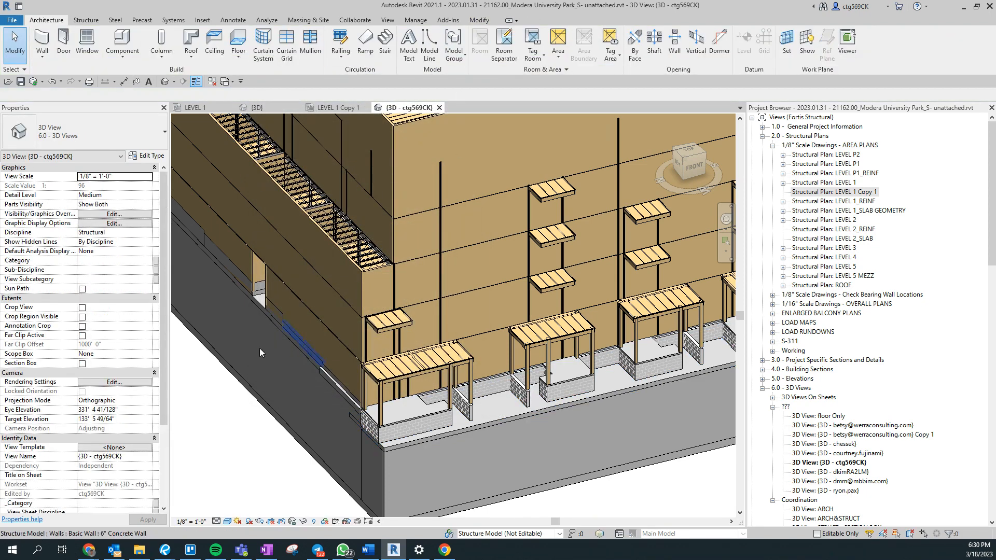
scroll(260, 348, down, 5)
key(v)
key(g)
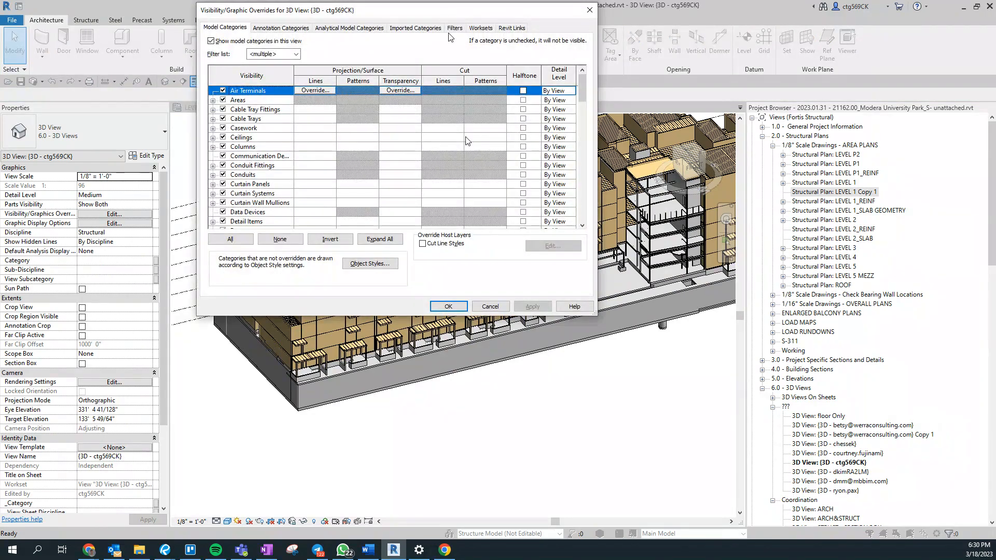
key(Escape)
Inspect the type parameters and structural material of the (2) 2X12 wood girder at the front of the patio canopy.
scroll(374, 375, up, 5)
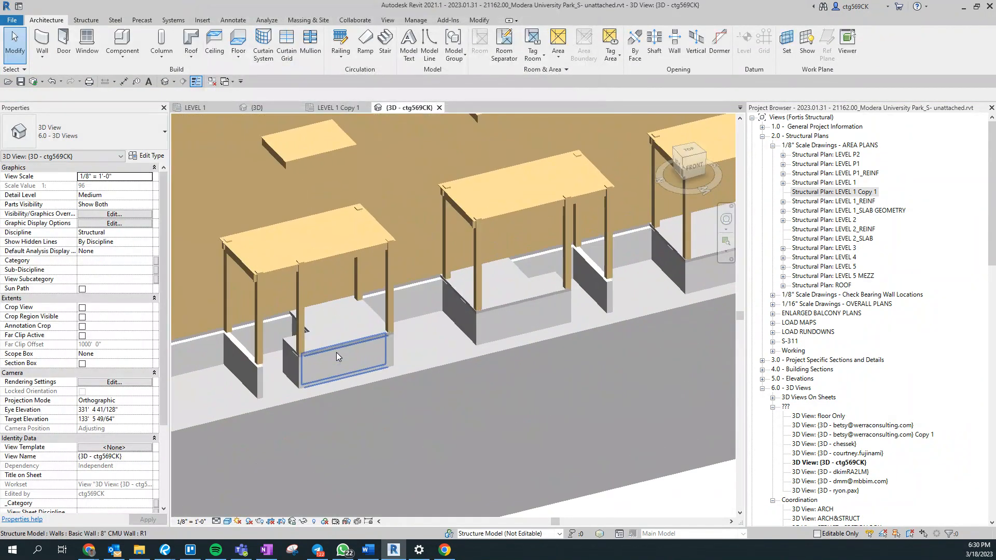
click(311, 370)
key(Escape)
click(342, 254)
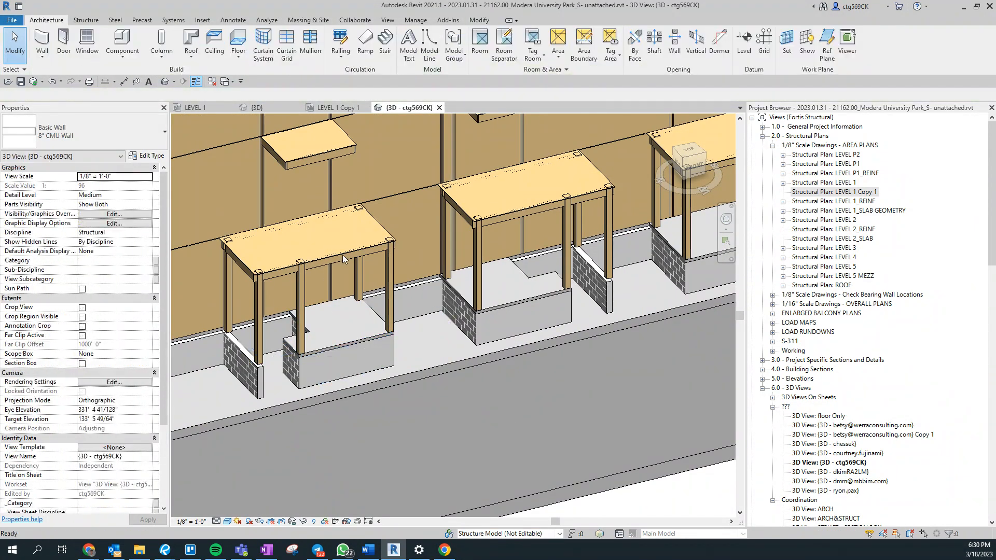
key(Escape)
click(319, 265)
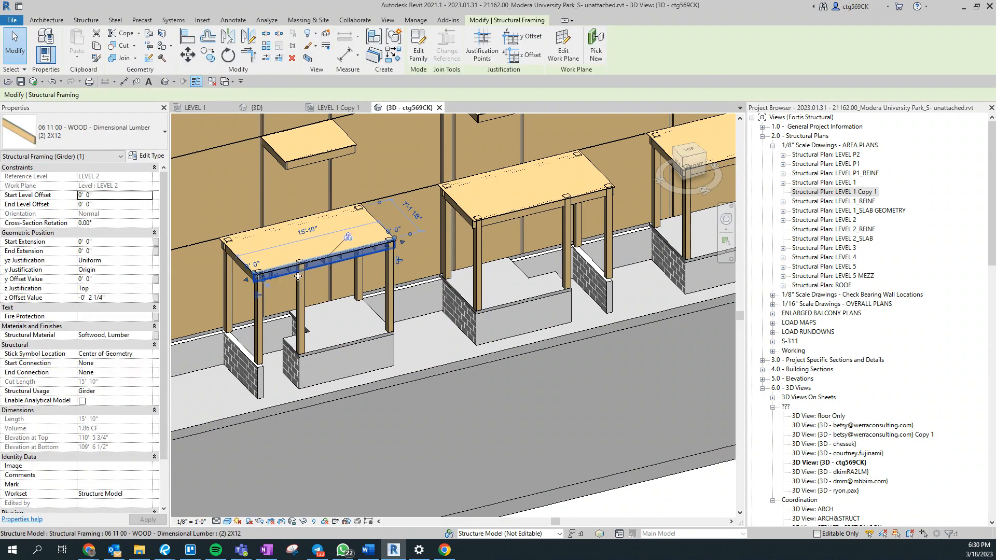
click(147, 155)
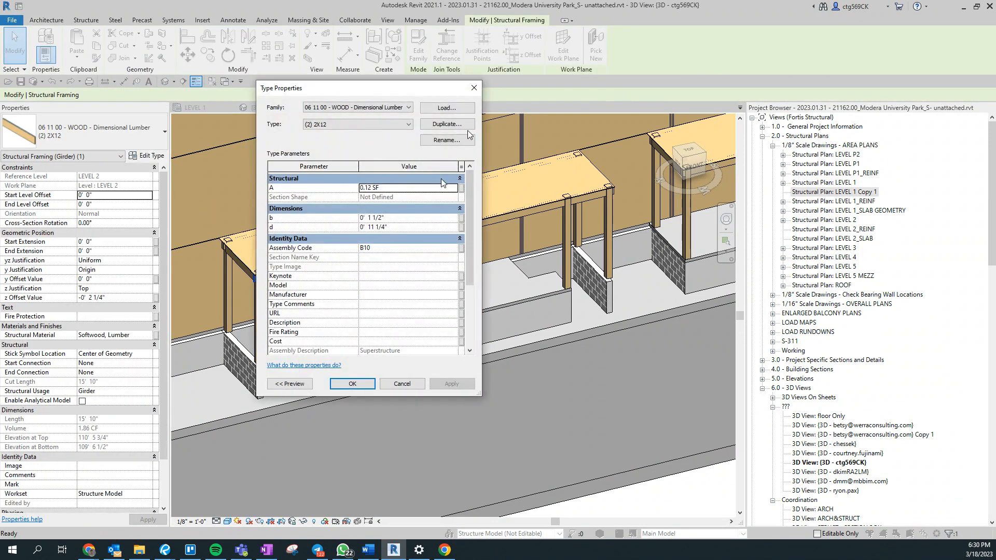
scroll(388, 267, down, 3)
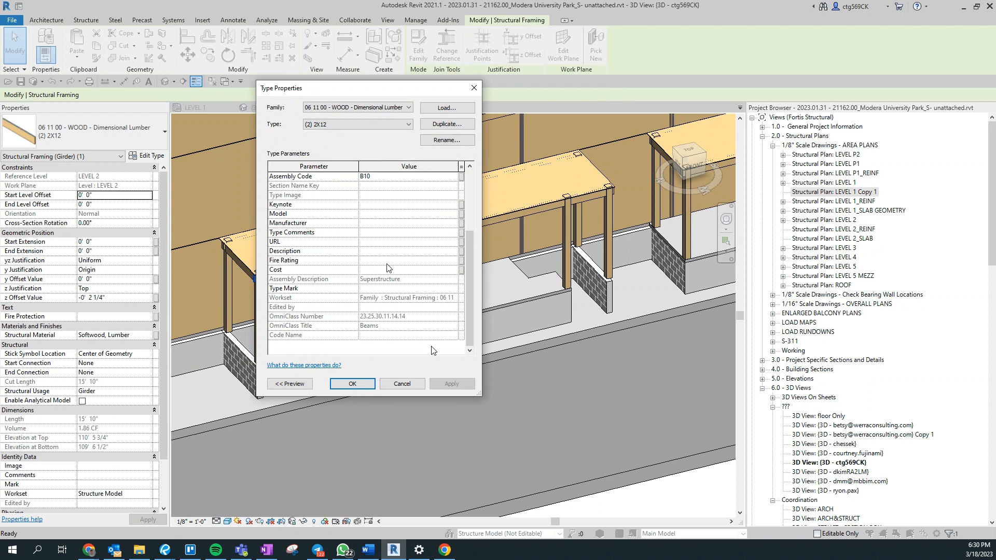
scroll(433, 345, up, 5)
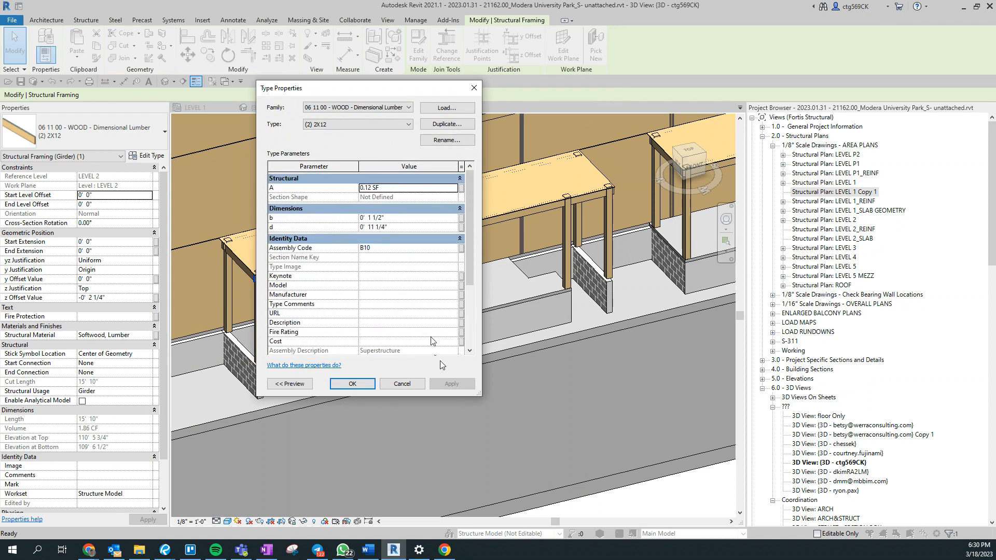
click(403, 383)
click(124, 336)
Inspect the properties of the 8" CMU wall beside the patio and the long 6" CMU wall behind the patios.
click(300, 307)
key(Escape)
click(302, 381)
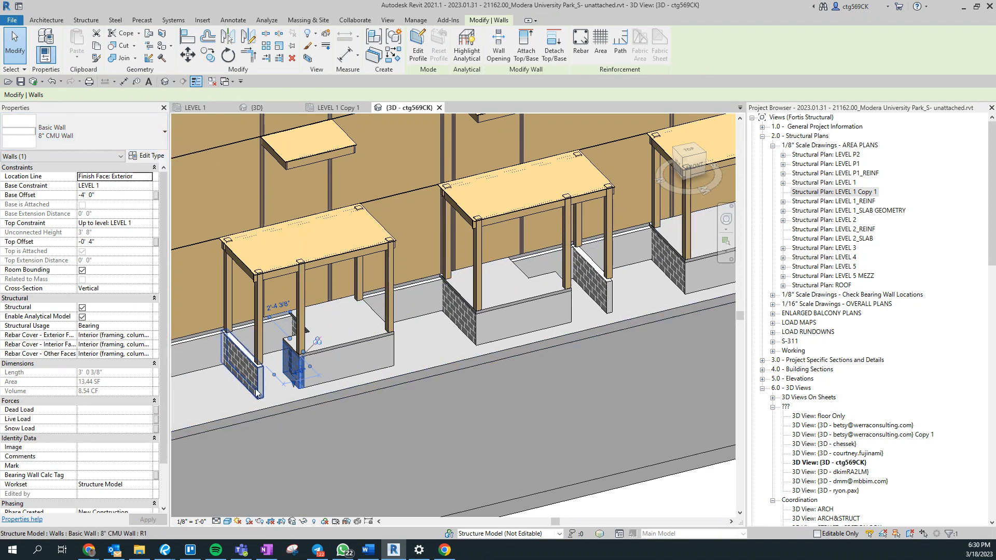
key(Escape)
click(184, 365)
middle_drag(184, 365, 475, 411)
scroll(457, 432, down, 1)
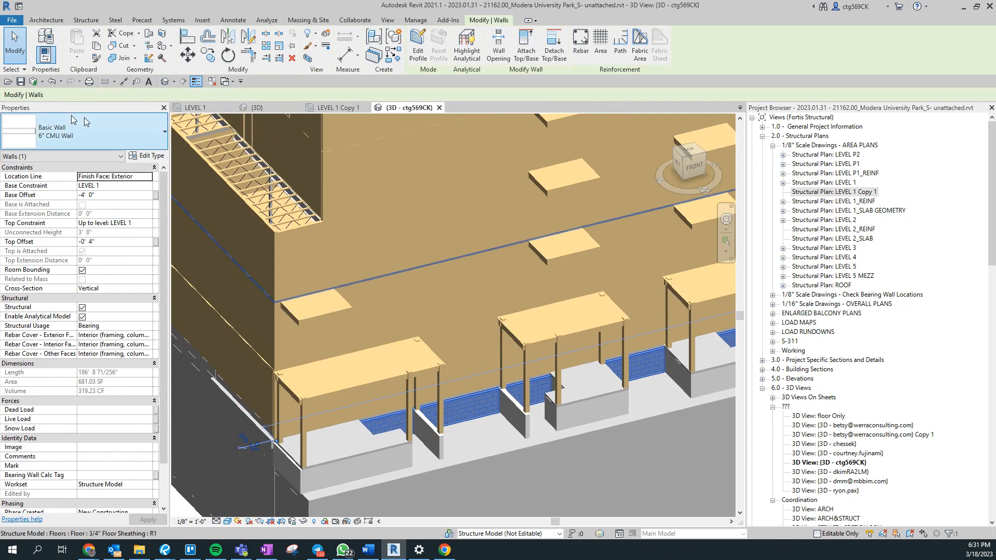
scroll(231, 362, down, 7)
key(Escape)
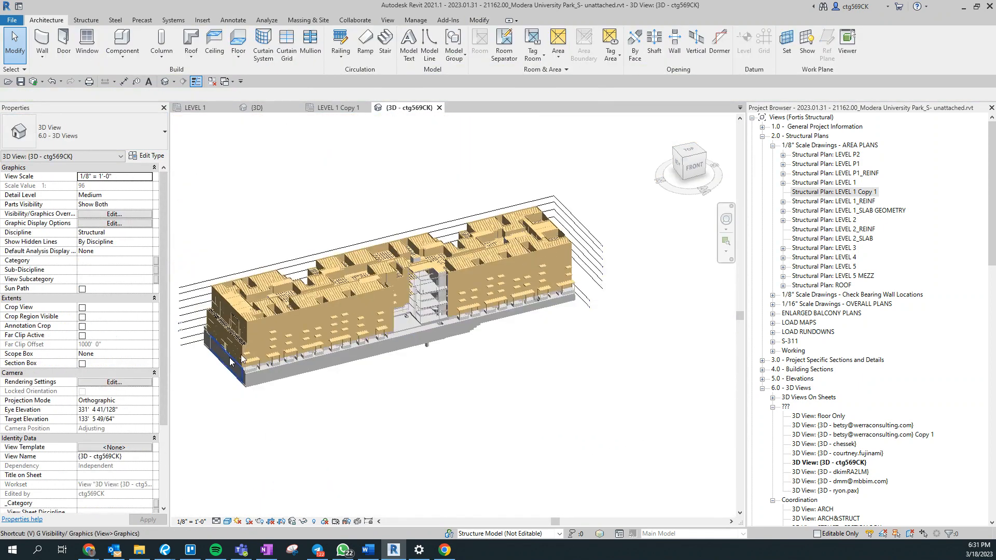
Create a new rule-based filter named Element Structural from the 3D view's visibility filter settings.
key(g)
click(461, 27)
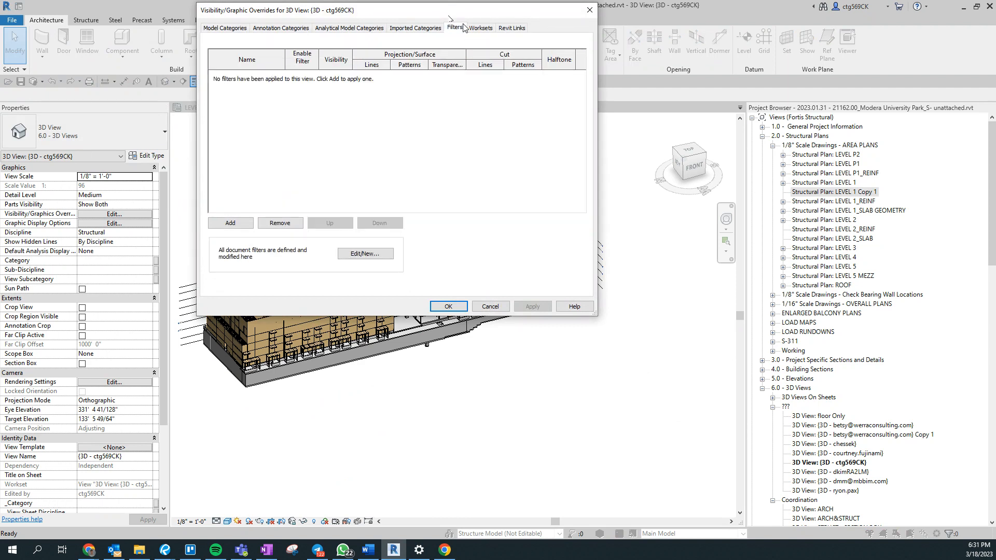
click(231, 223)
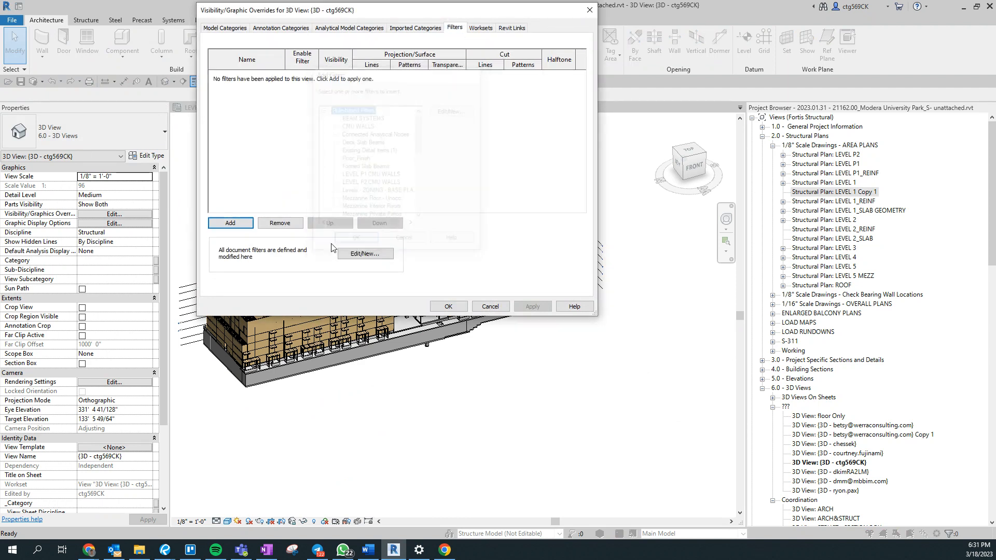
click(357, 252)
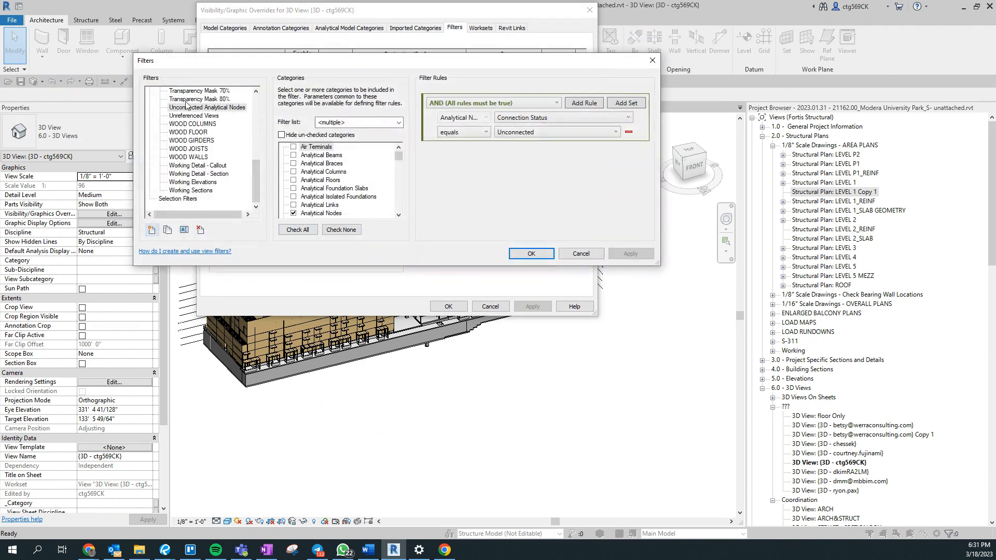
click(152, 230)
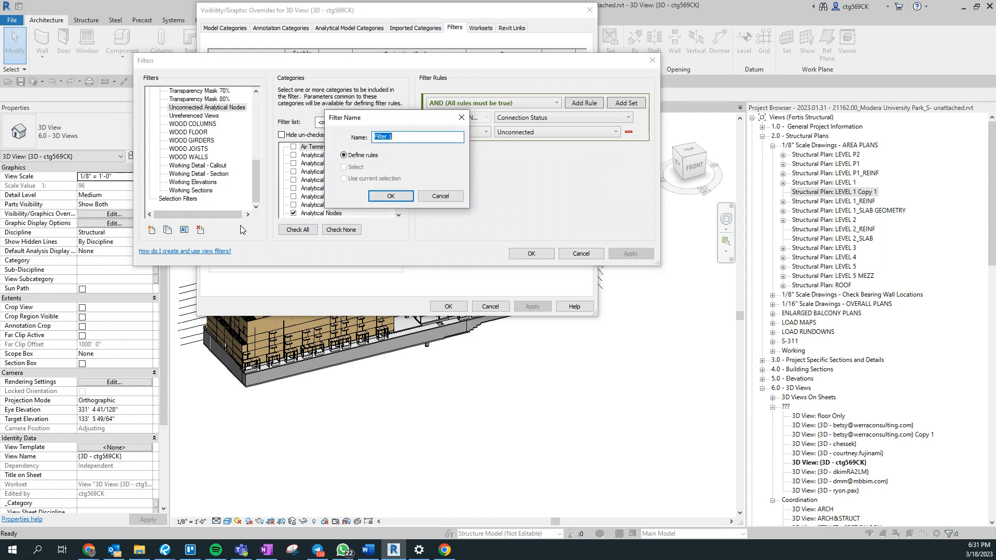
text(Element Structural)
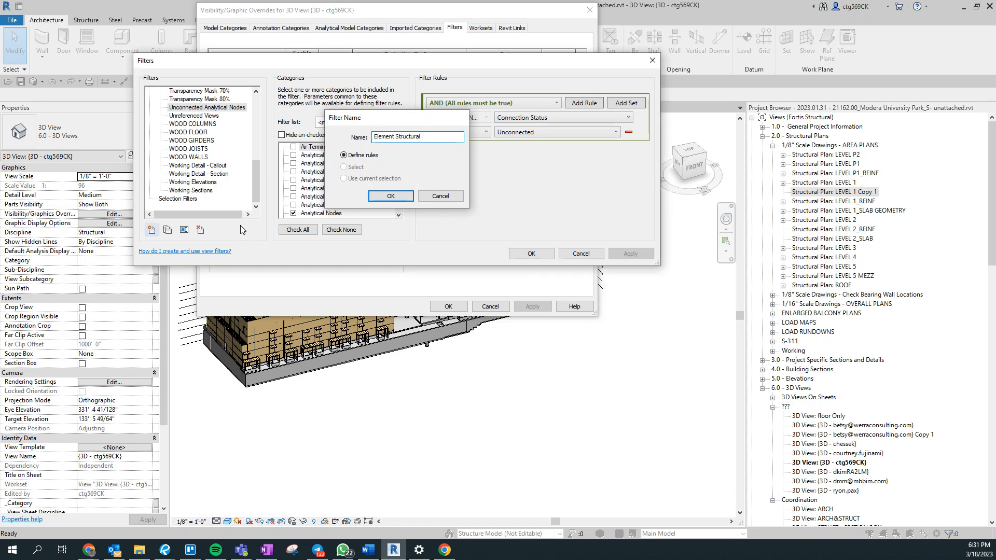
key(Return)
Rename the new filter as Element Structural Material Contains CMU.
click(185, 230)
click(427, 168)
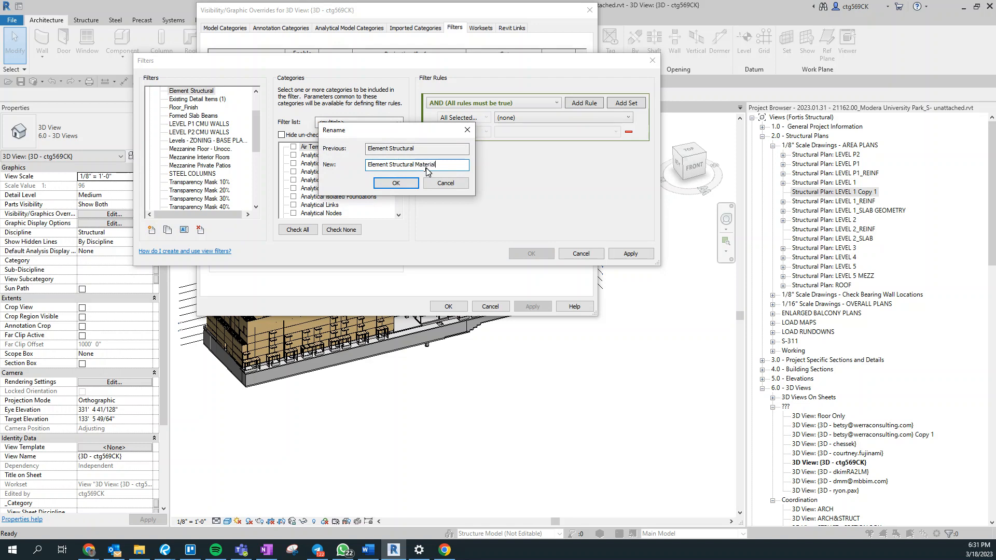
text(Material Contains CMU)
key(Return)
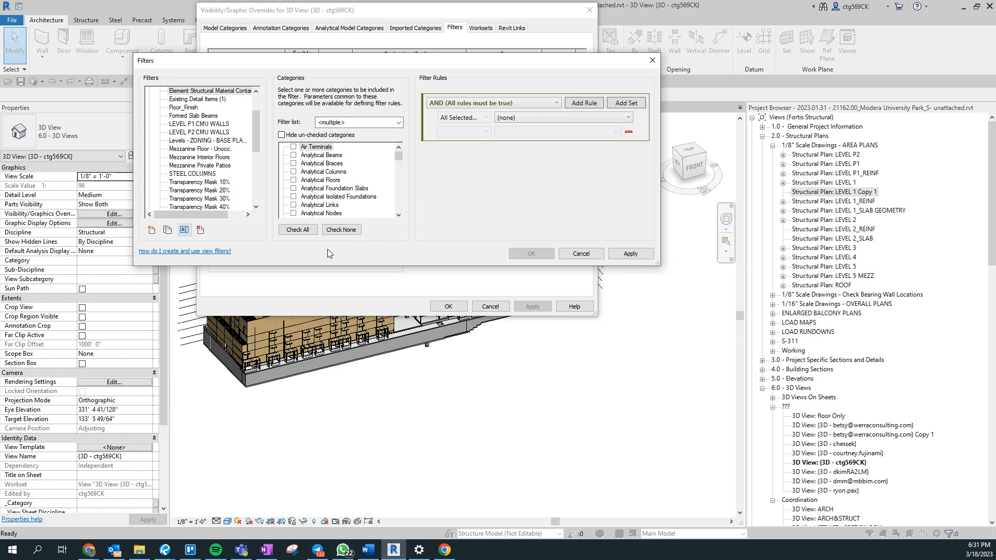
Include the Floors category in the Element Structural Material Contains CMU filter.
scroll(311, 186, down, 3)
scroll(304, 186, down, 5)
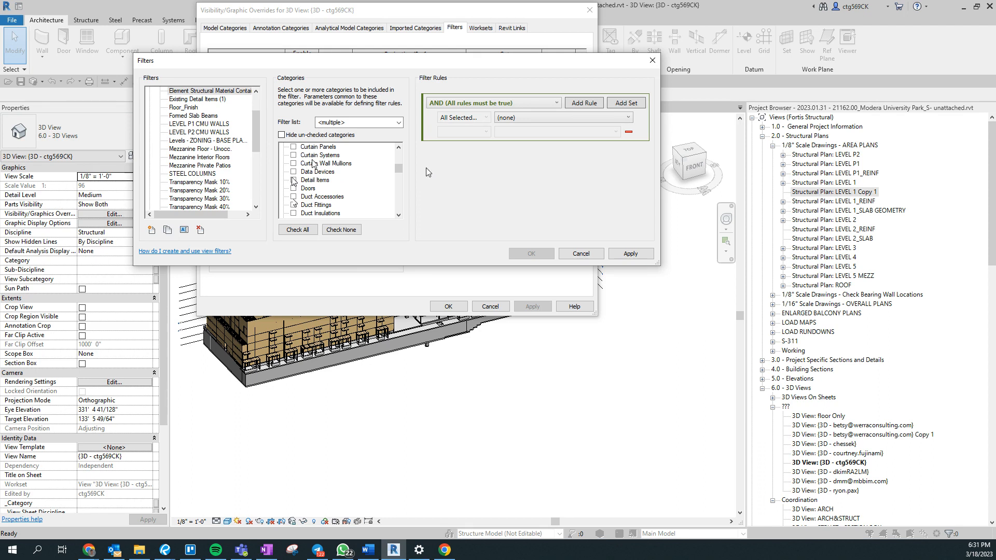
scroll(313, 212, down, 3)
scroll(314, 215, down, 1)
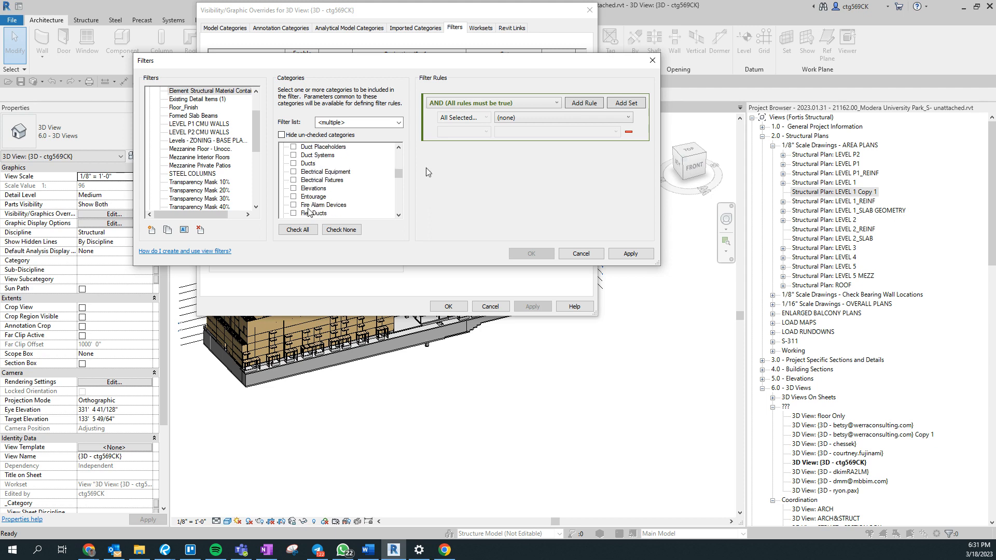
click(325, 196)
key(f)
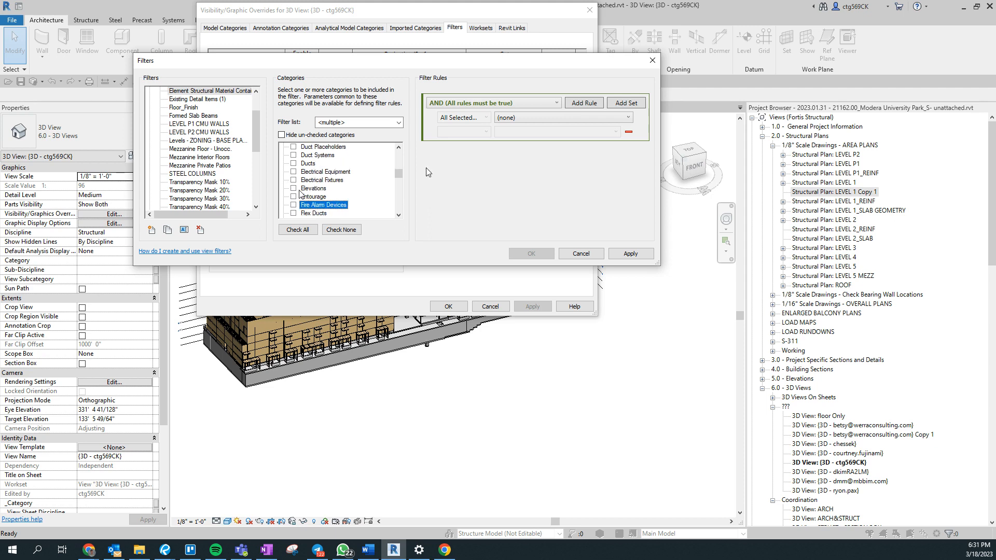
scroll(299, 200, down, 1)
click(295, 198)
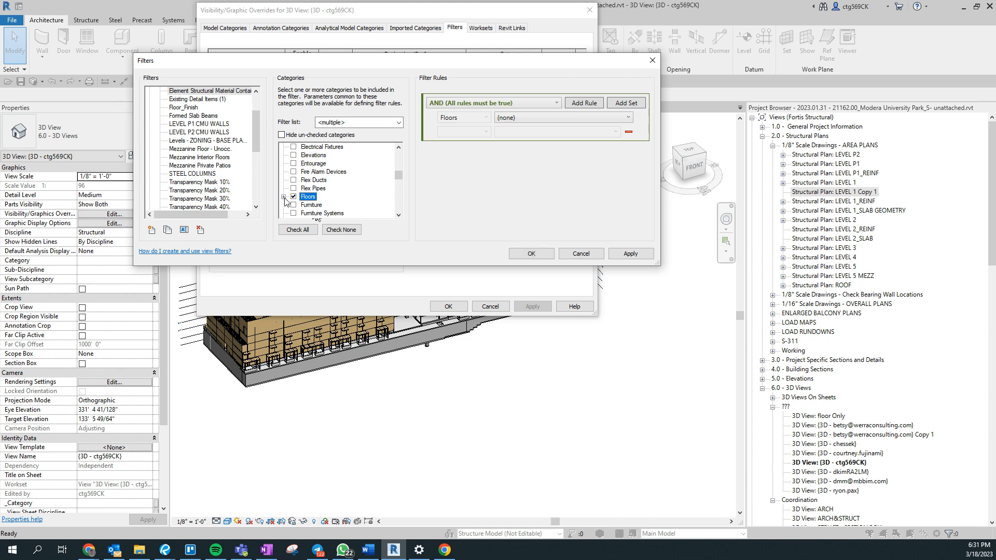
Include Structural Columns, Structural Connections, Structural Foundations and Structural Framing in the filter's categories.
scroll(313, 214, down, 5)
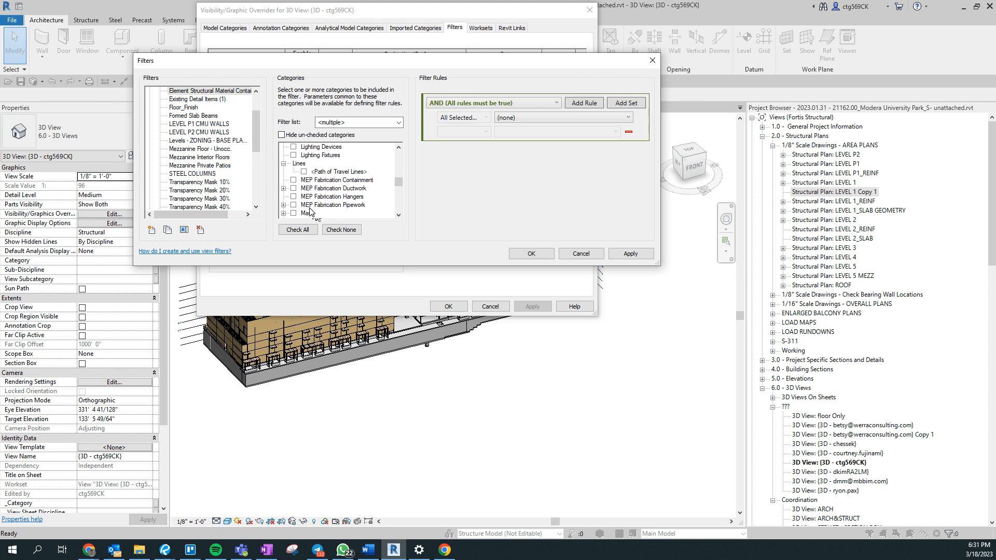
click(330, 197)
scroll(286, 186, up, 2)
scroll(314, 189, down, 4)
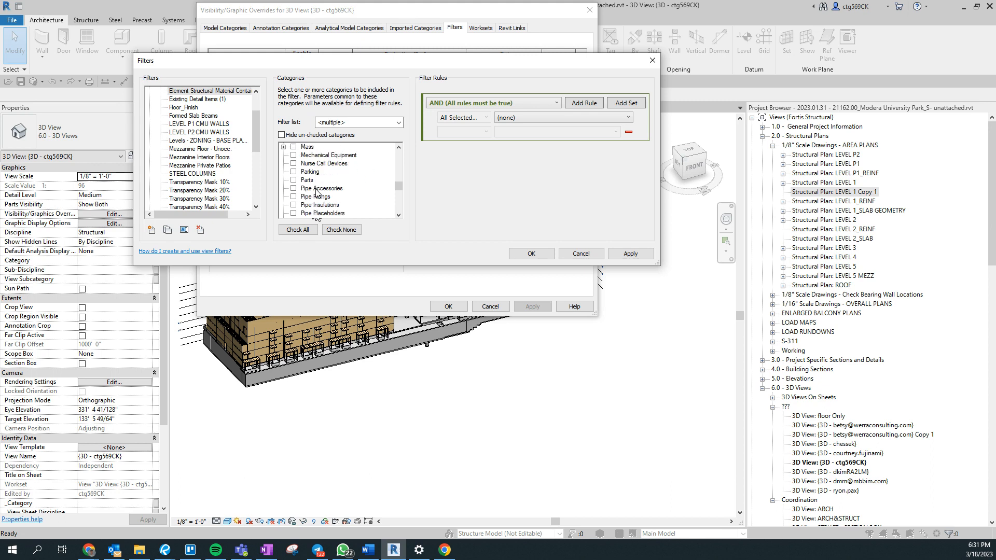
scroll(315, 196, down, 5)
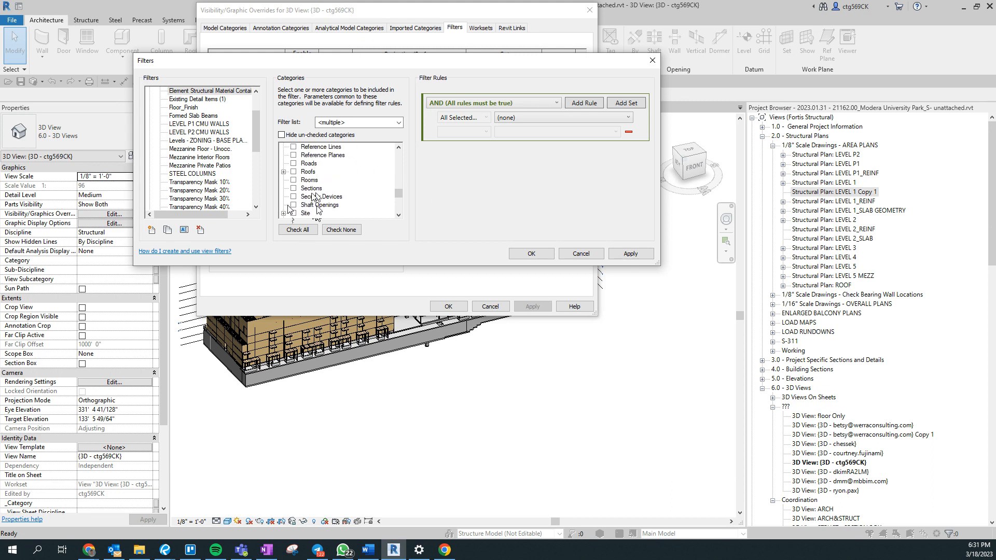
scroll(314, 199, down, 3)
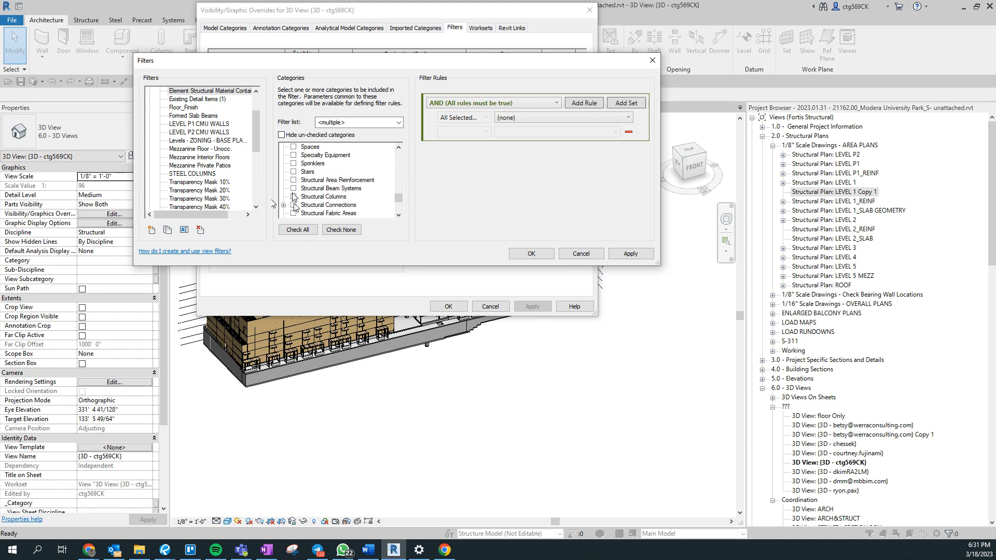
click(293, 197)
click(294, 205)
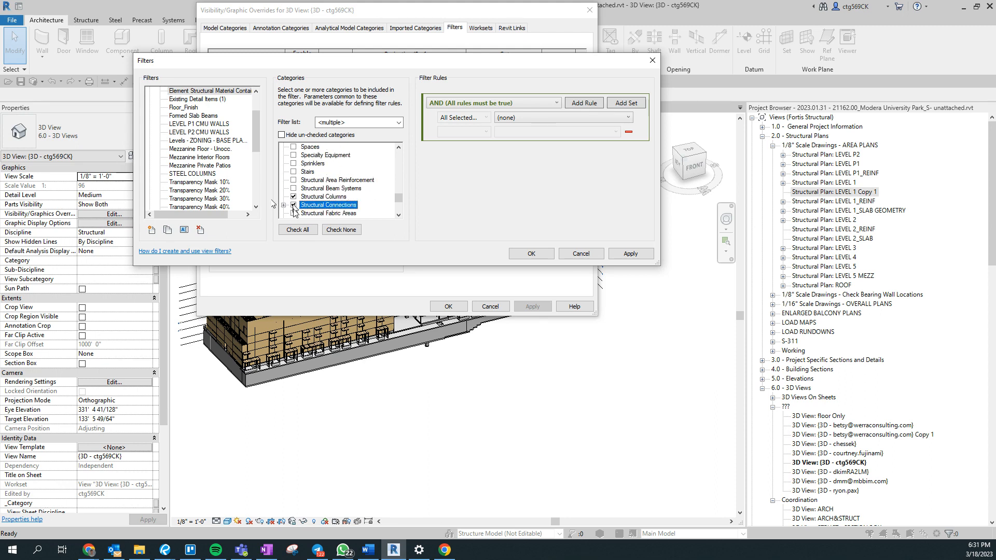
scroll(311, 189, down, 1)
click(293, 197)
click(294, 205)
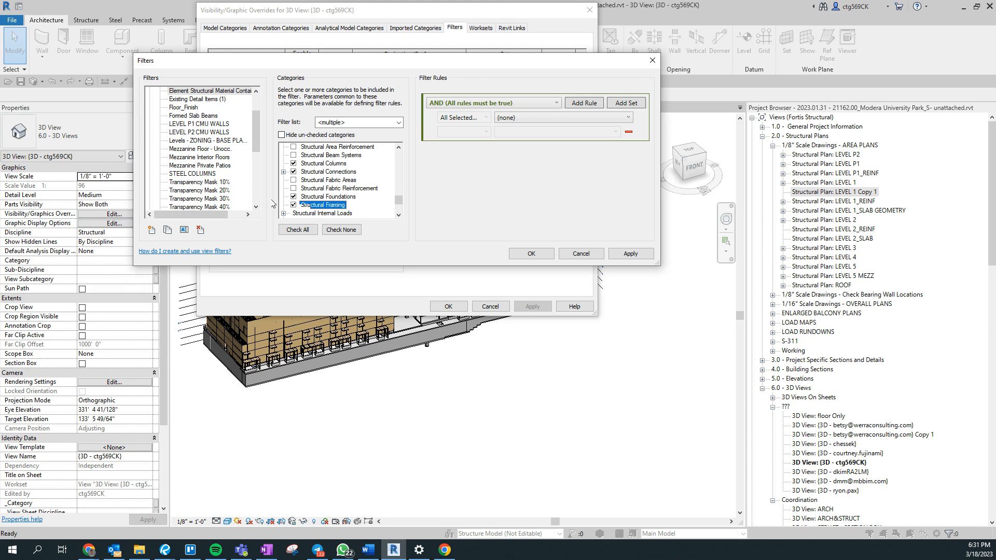
Add the Walls category to the filter.
scroll(293, 204, down, 1)
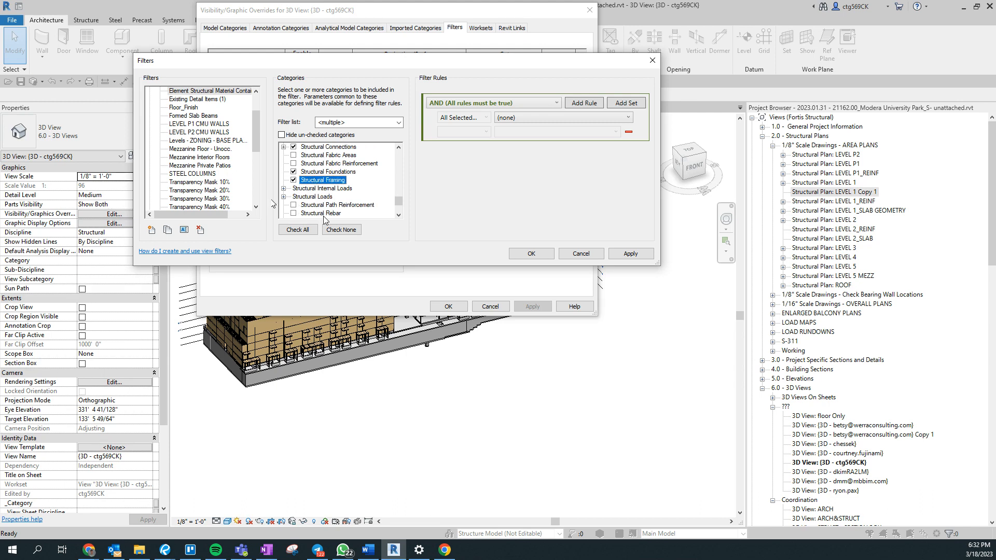
scroll(311, 186, down, 2)
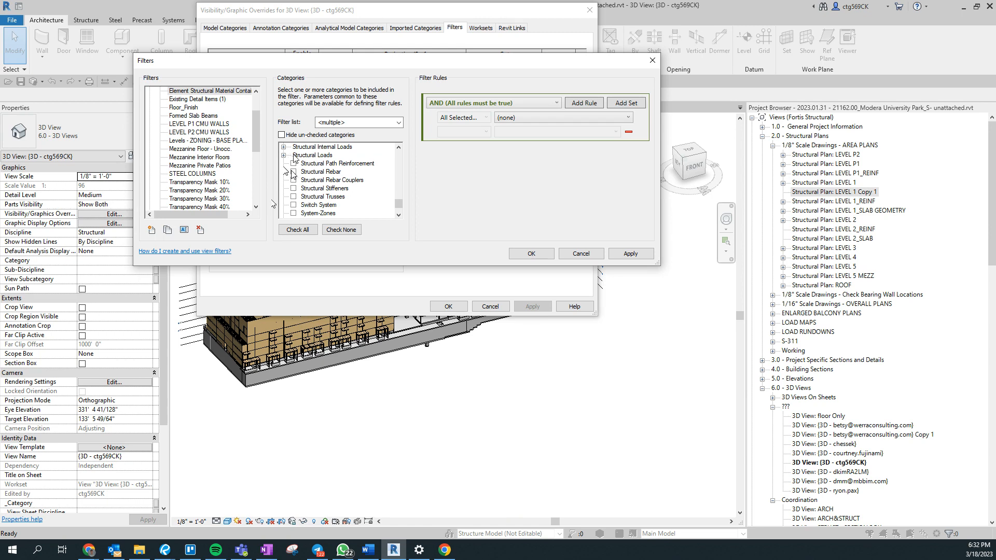
scroll(317, 207, down, 2)
click(294, 198)
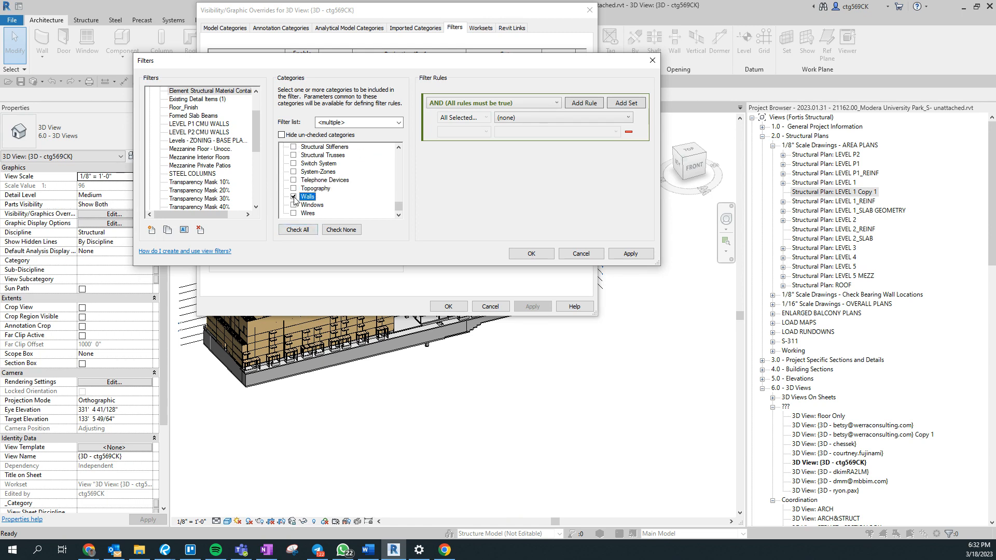
Review the categories included in the filter and check which rule parameters are available for them.
scroll(358, 203, up, 3)
scroll(296, 194, up, 1)
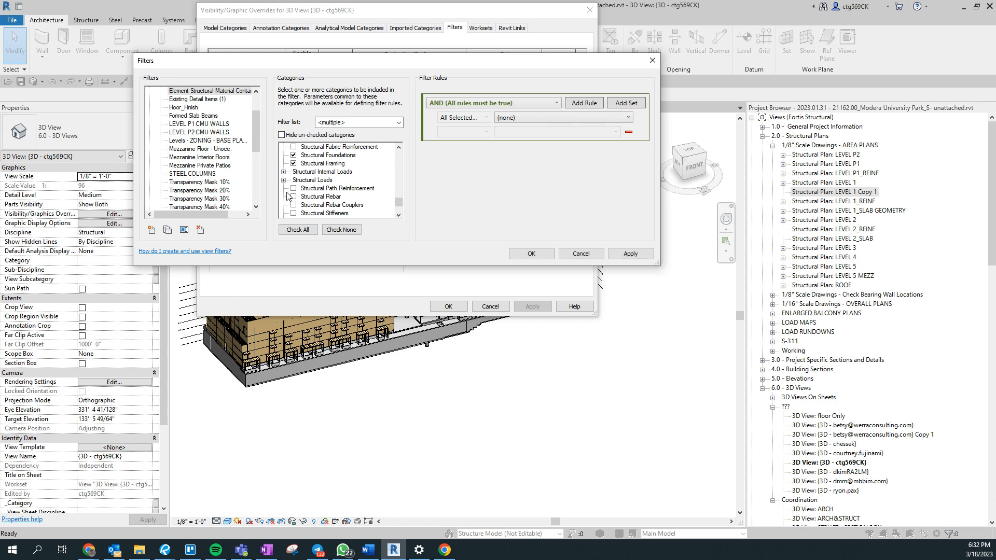
scroll(336, 188, up, 4)
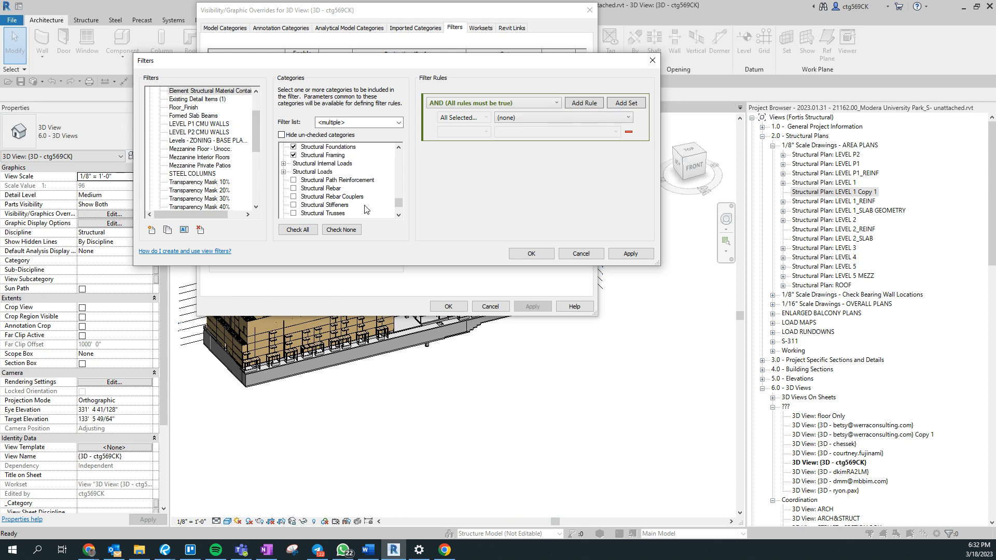
scroll(346, 206, up, 2)
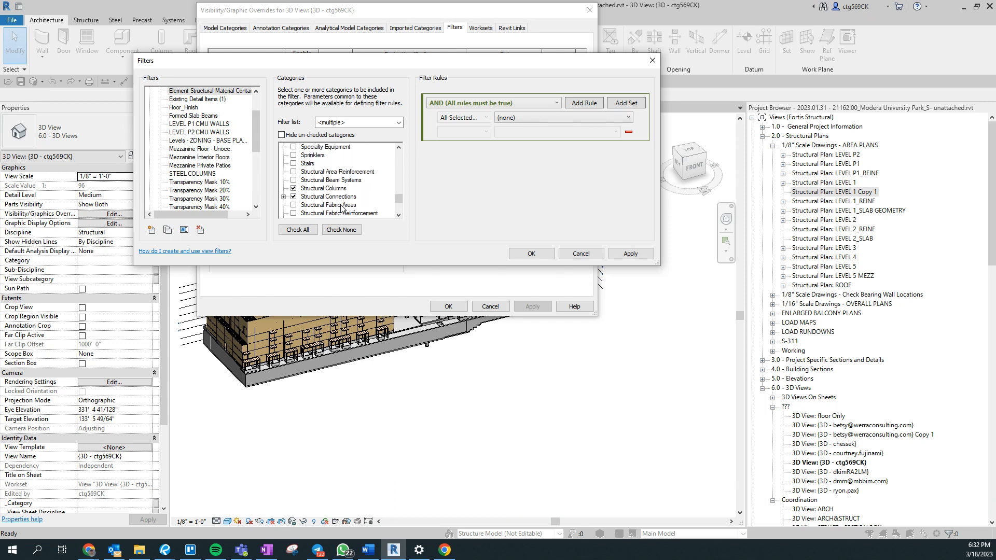
scroll(348, 199, up, 1)
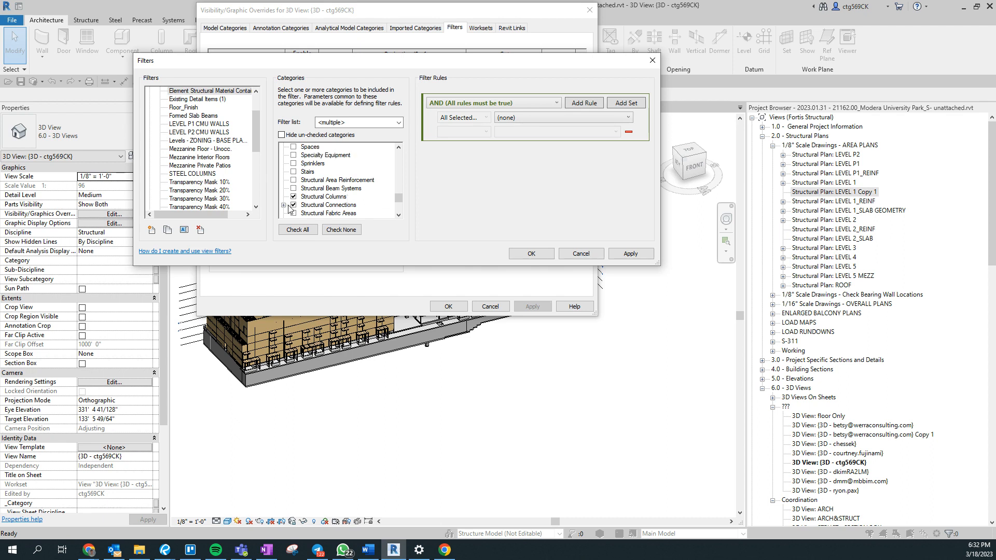
scroll(328, 194, up, 1)
click(530, 117)
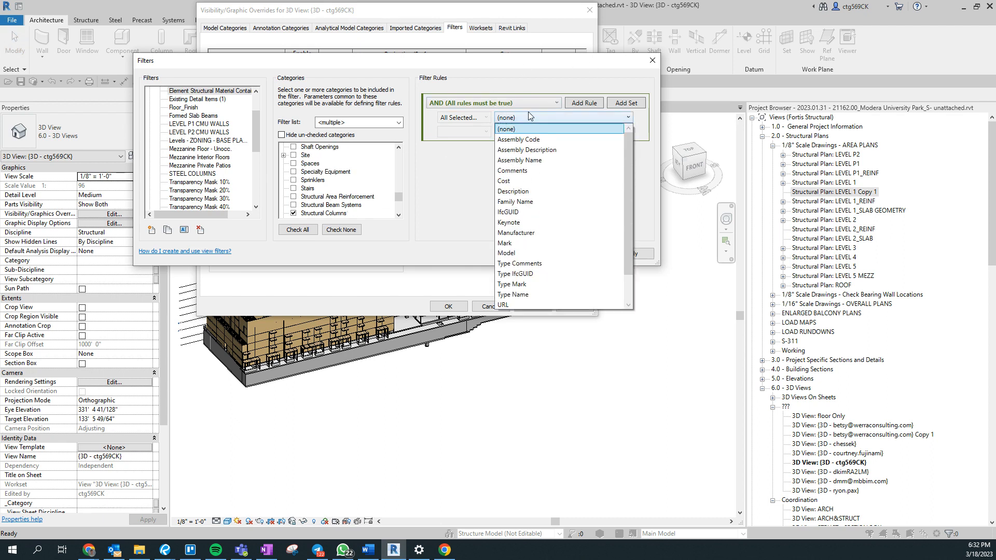
scroll(532, 192, down, 1)
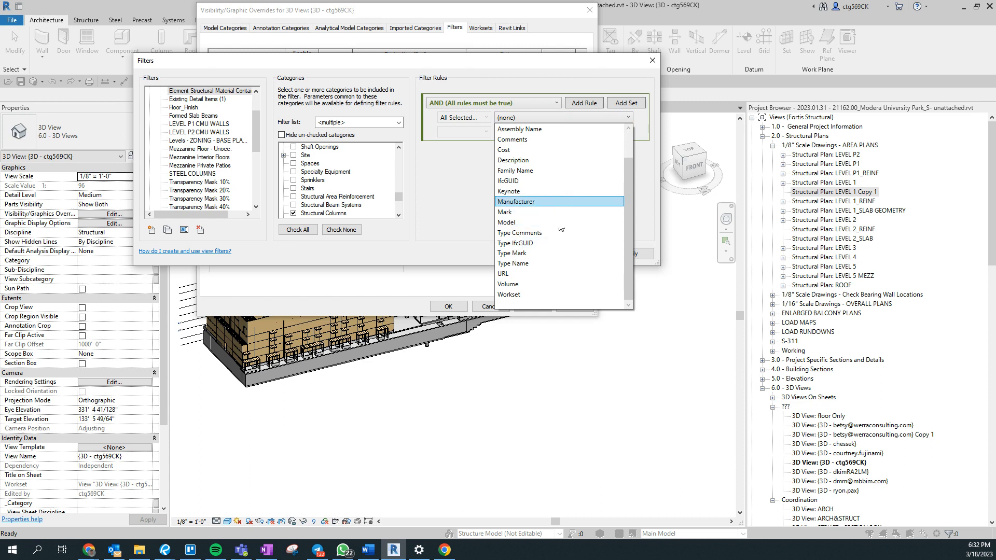
click(450, 207)
Exclude Slab Edges from the filter's categories and check the available rule parameters again.
scroll(342, 197, up, 6)
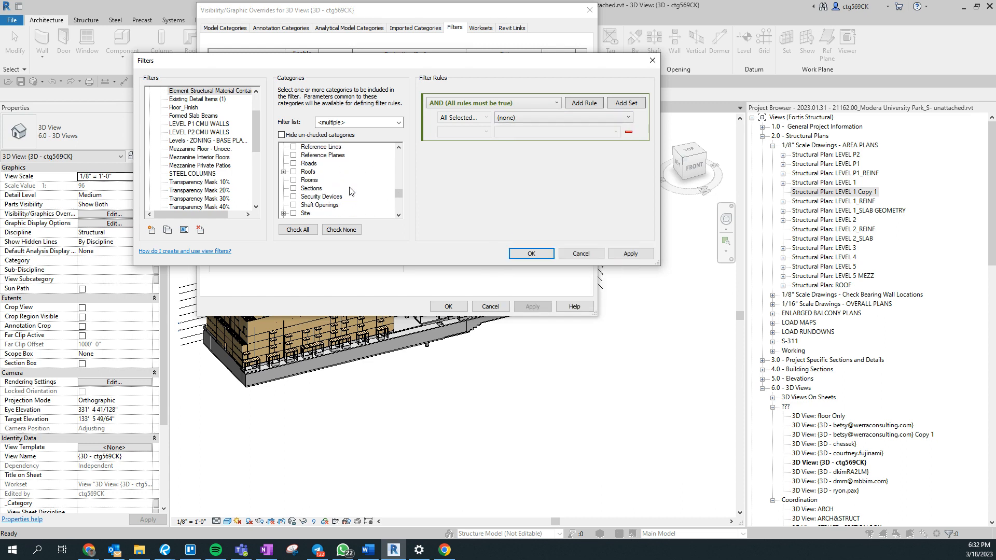
scroll(342, 200, up, 3)
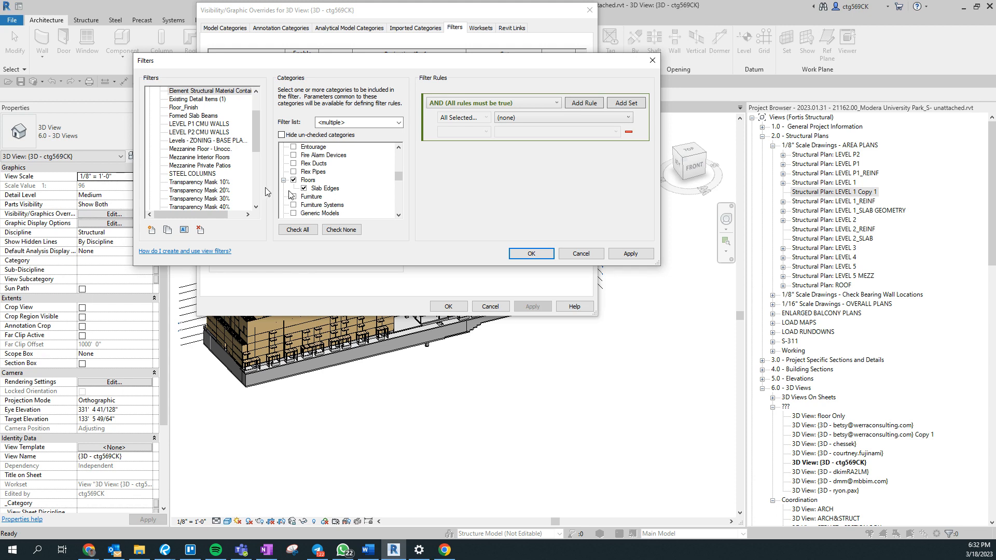
click(304, 189)
click(563, 117)
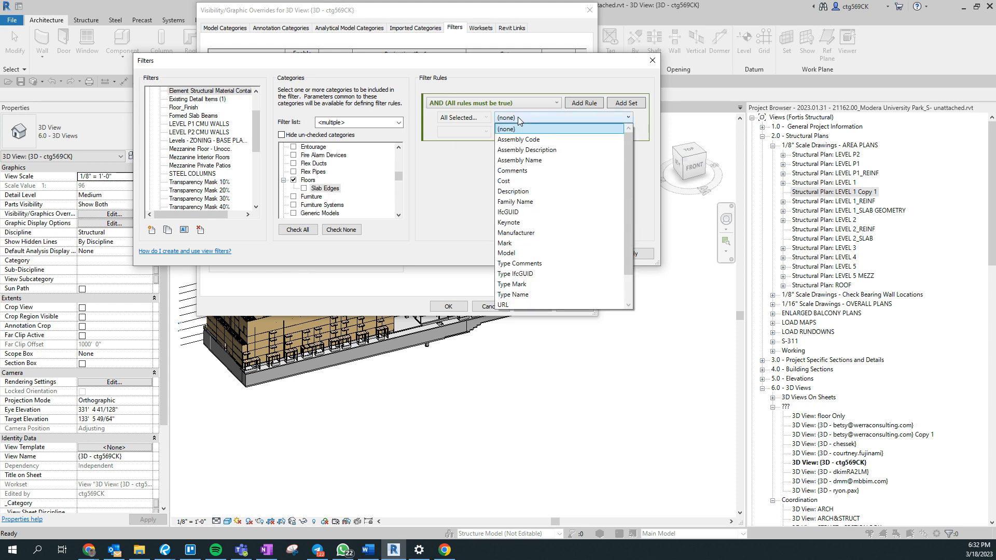
click(427, 199)
Clear all the filter's categories, include only Floors with its Slab Edges, and check the available rule parameters.
scroll(349, 195, down, 3)
click(339, 230)
scroll(317, 212, up, 7)
click(294, 213)
click(305, 206)
click(521, 119)
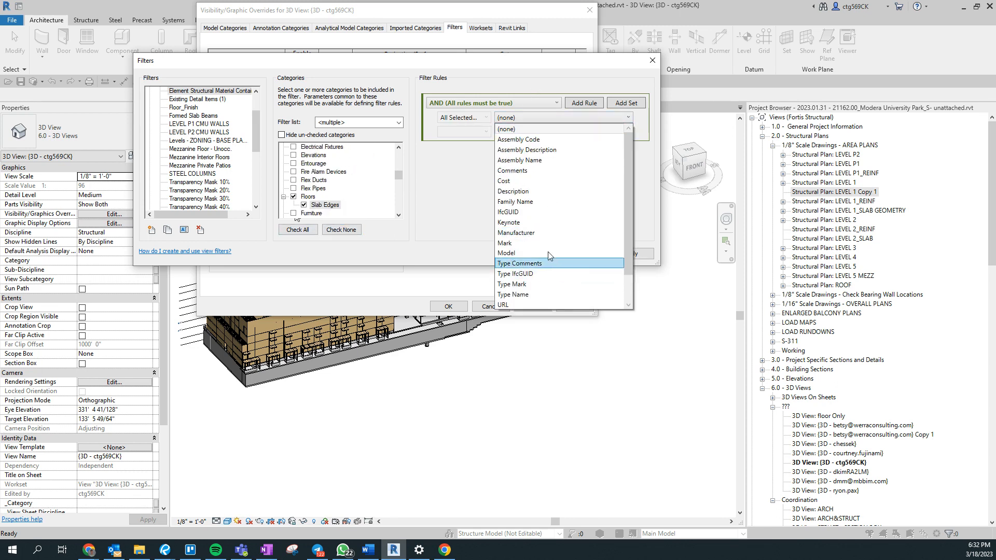
click(462, 210)
Exclude Slab Edges under Floors and set the filter rule's parameter to Structural Material.
click(304, 205)
click(521, 118)
scroll(554, 209, down, 5)
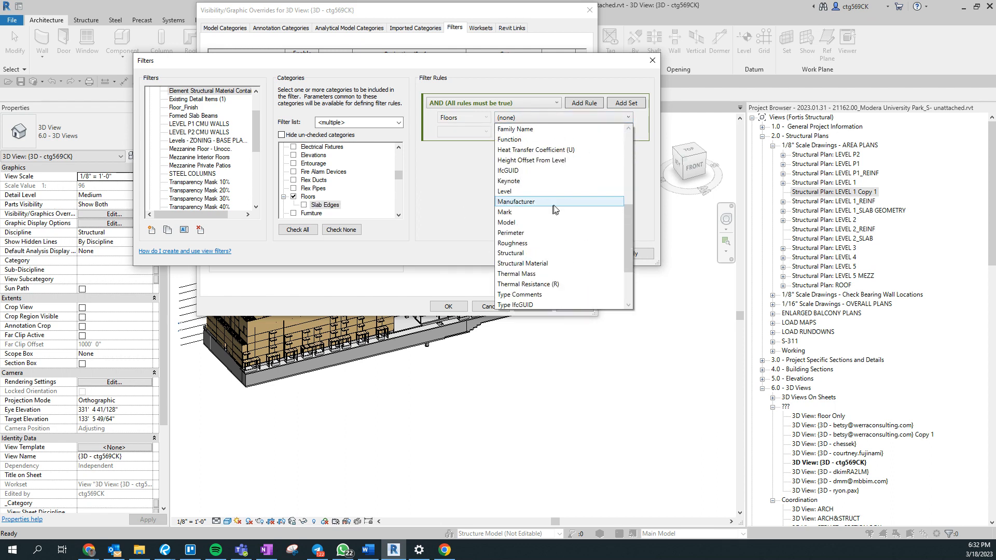
click(545, 264)
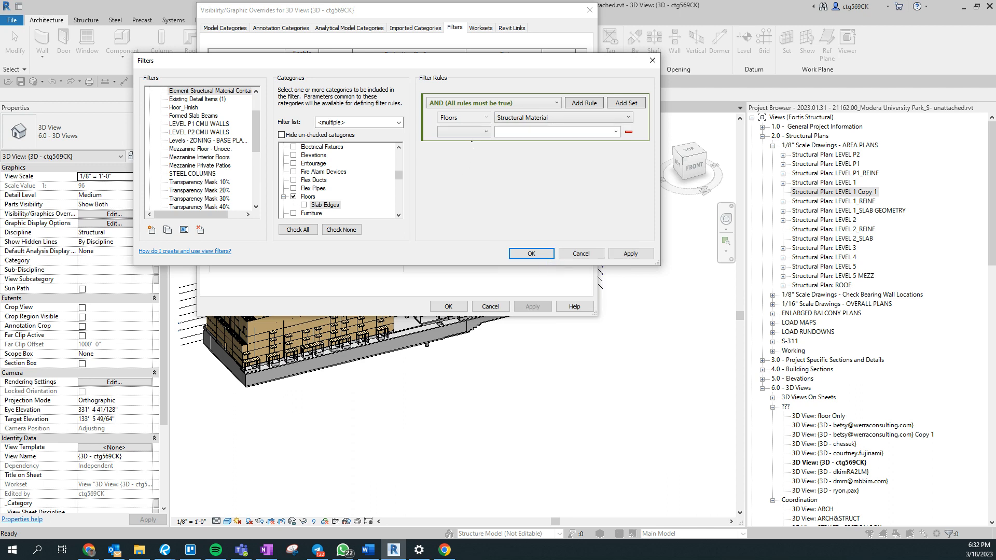
Include Slab Edges again, accept resetting the filter criteria, and inspect the available rule parameters.
scroll(311, 205, down, 1)
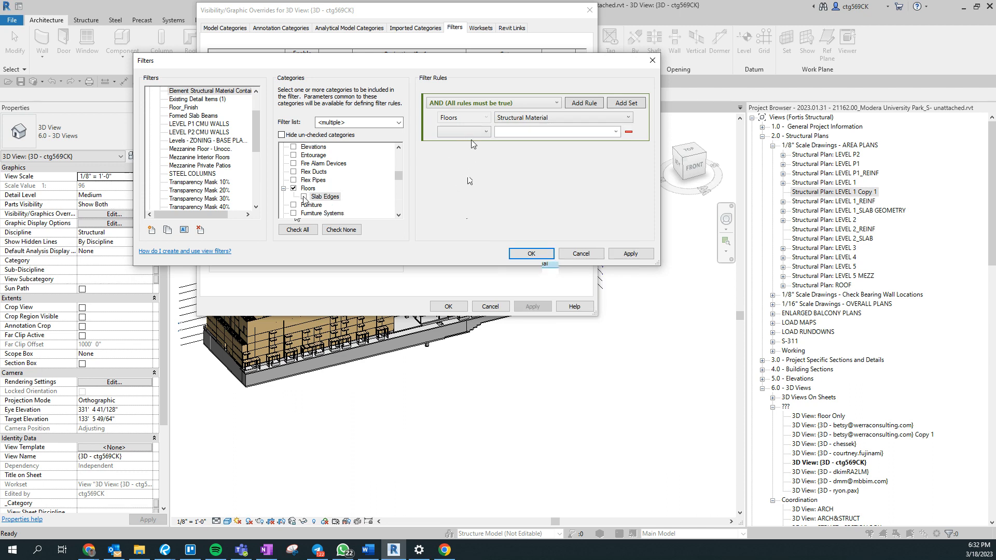
click(304, 197)
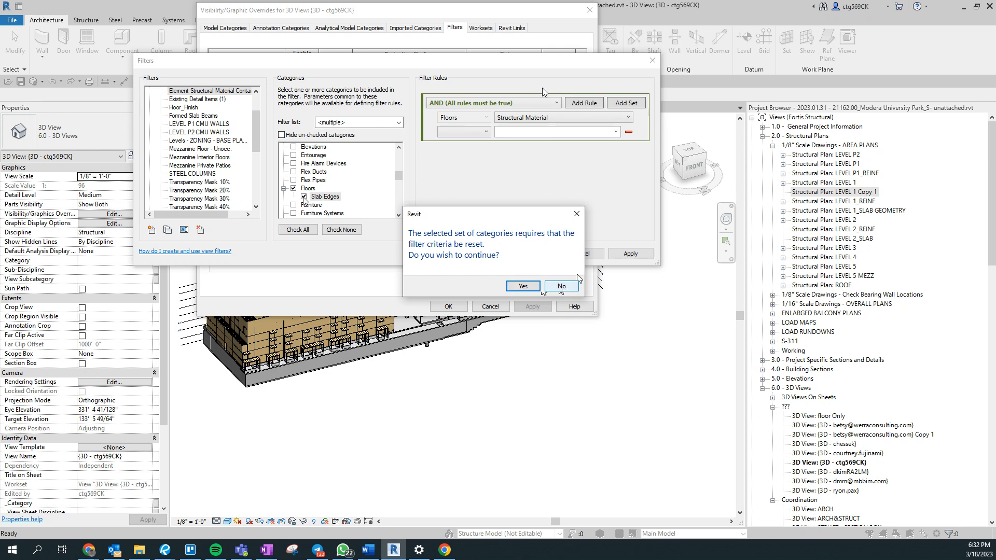
click(523, 287)
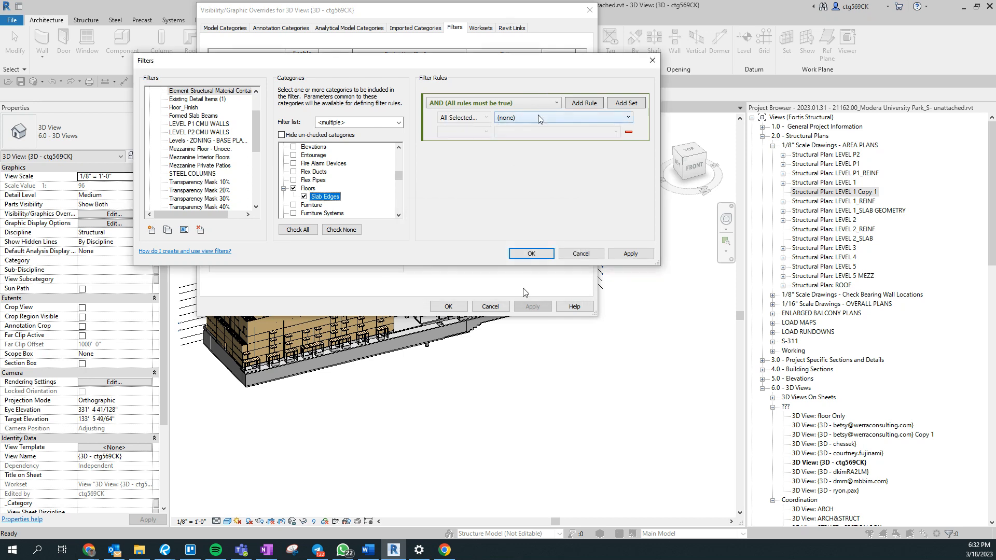
click(569, 118)
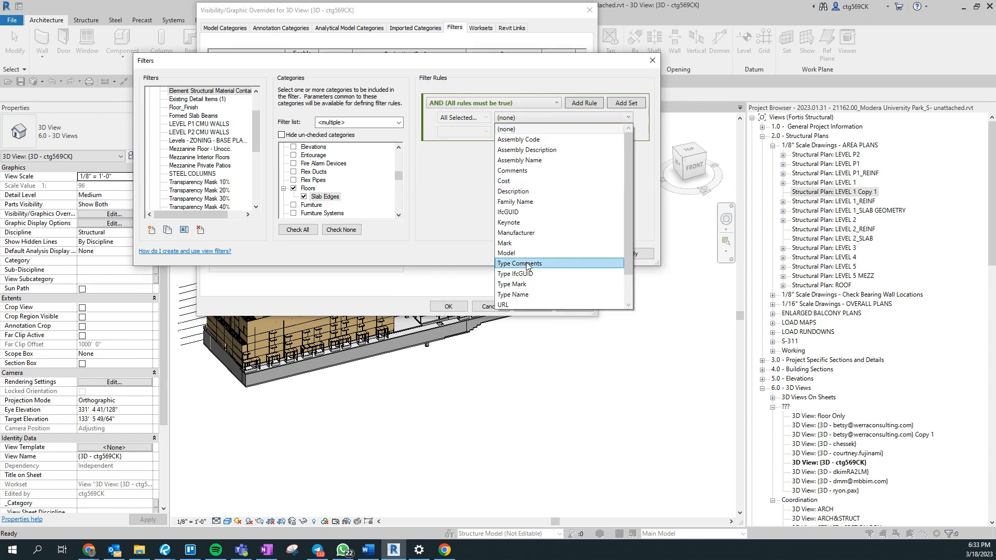
click(308, 199)
Remove Slab Edges so only Floors is included, and choose Structural Material as the rule's parameter.
click(304, 197)
click(505, 118)
scroll(531, 249, down, 5)
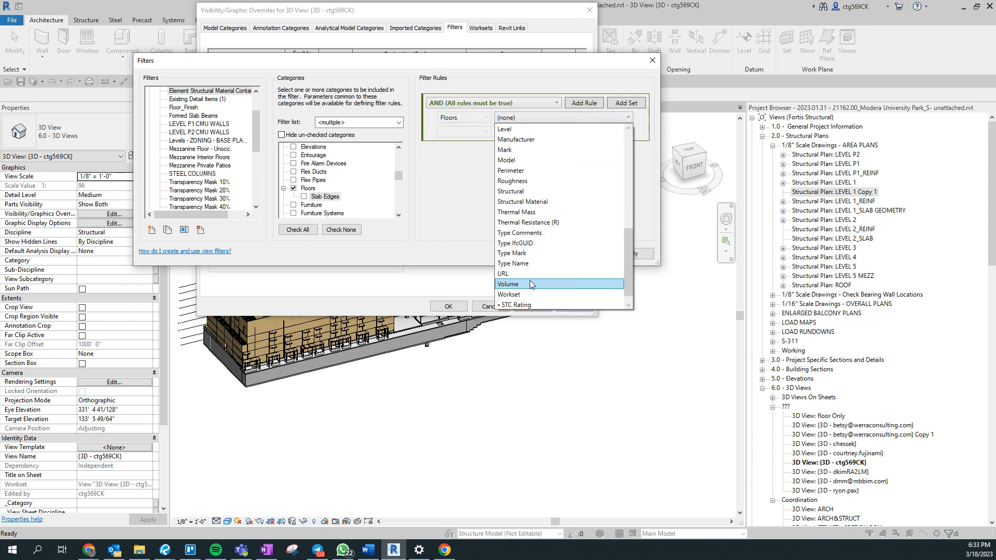
click(528, 201)
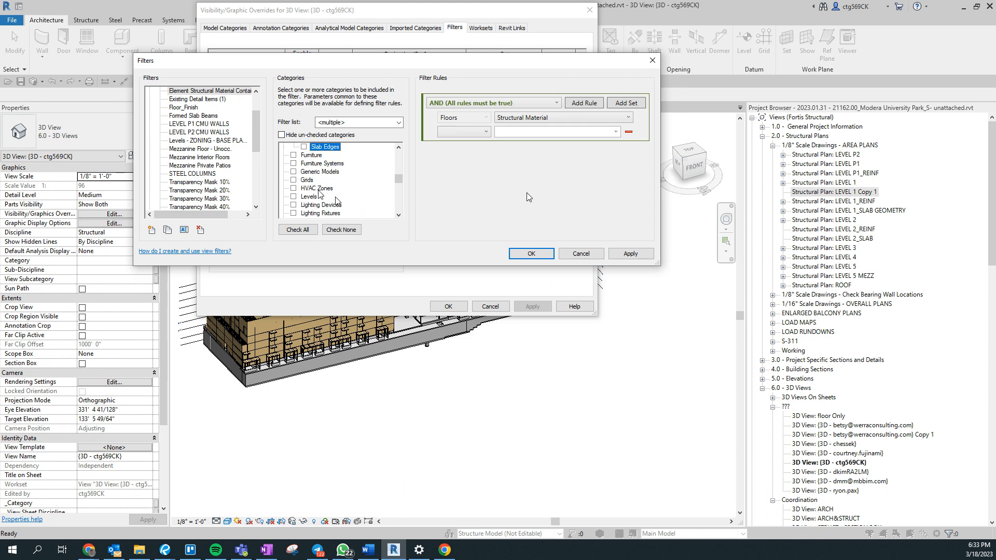
Try to add the Generic Models category to the filter, declining to reset the filter criteria.
scroll(321, 193, down, 1)
scroll(337, 194, up, 2)
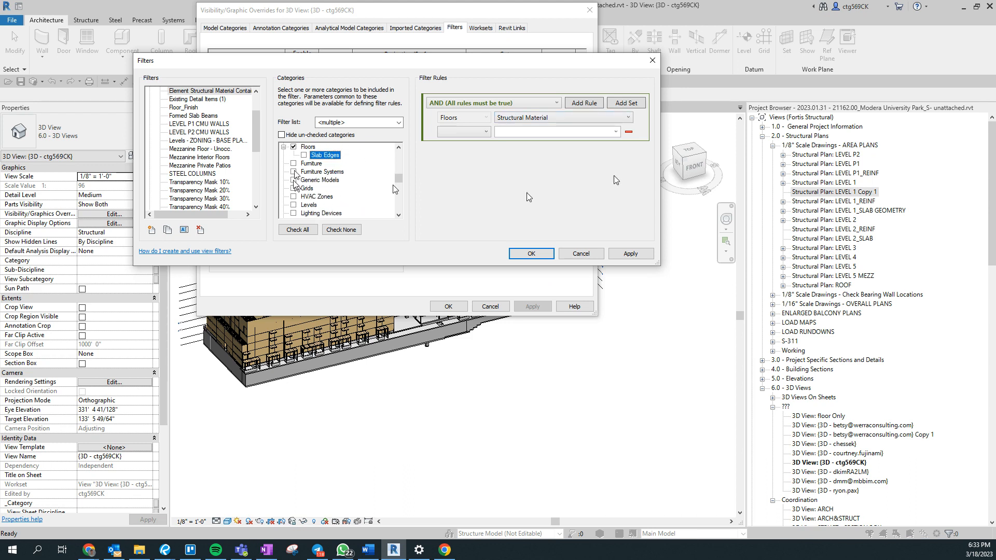
click(293, 180)
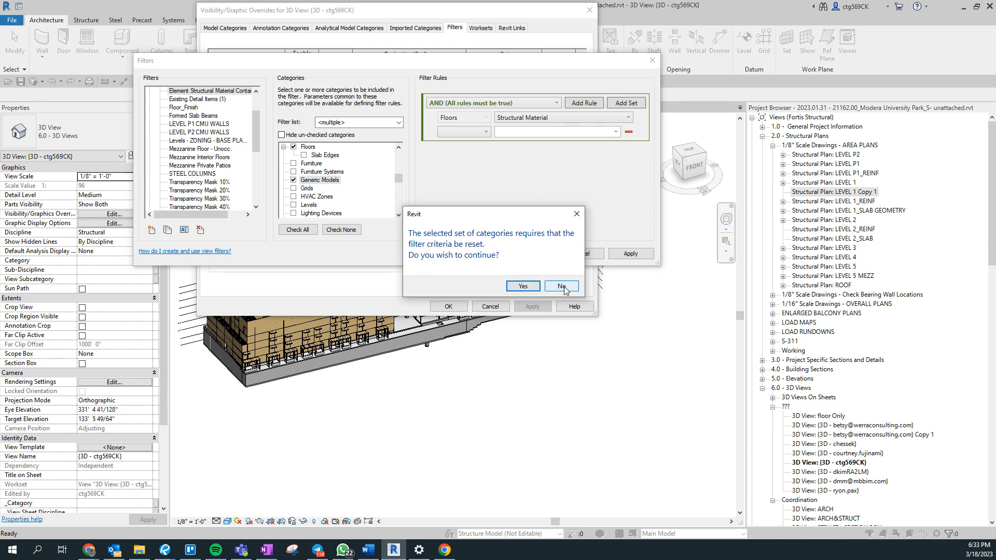
click(562, 286)
Try to add the Specialty Equipment category to the filter without resetting the filter criteria.
scroll(336, 194, down, 6)
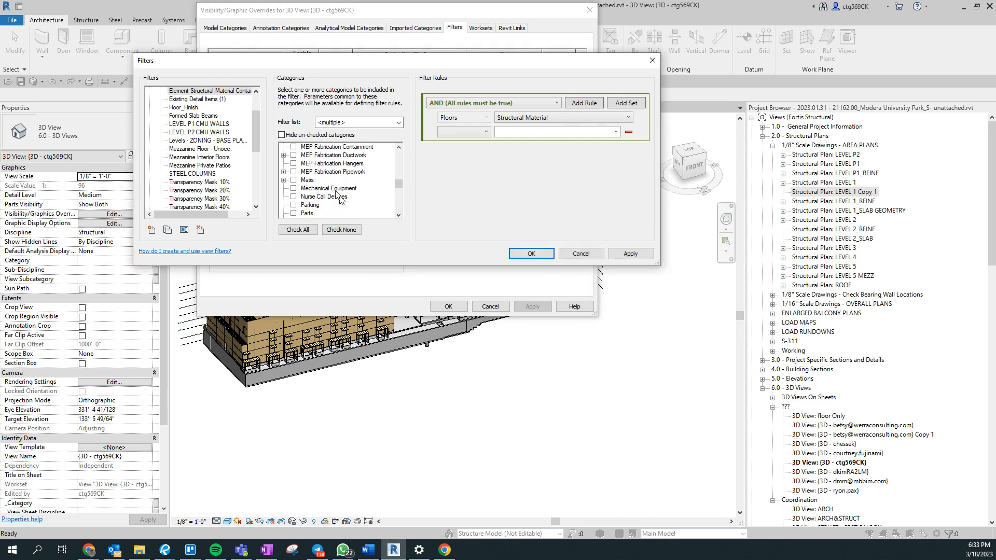
scroll(336, 194, down, 4)
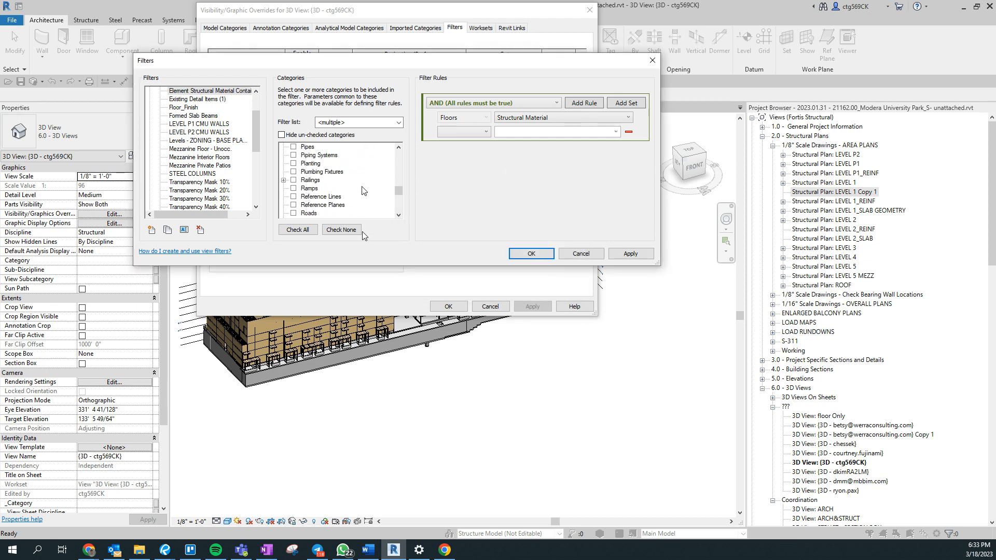
scroll(364, 191, down, 5)
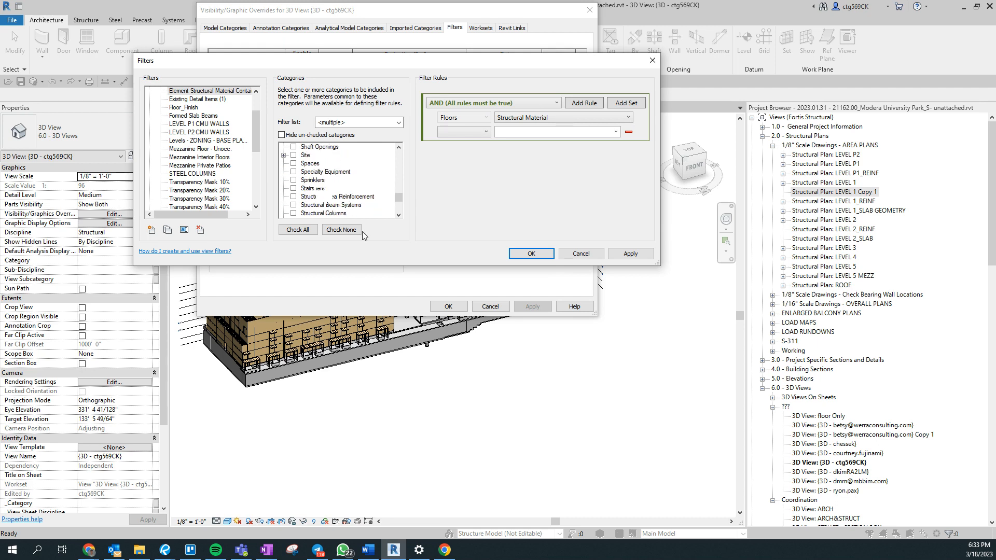
click(293, 147)
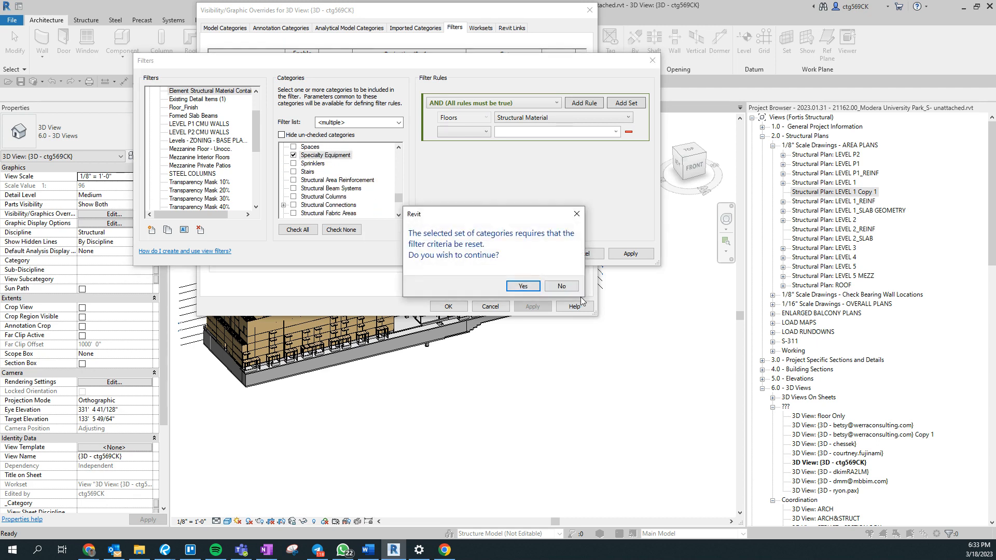
click(561, 286)
Add Structural Columns, Structural Foundations and Structural Framing to the filter's categories, and try Structural Connections without resetting the criteria.
scroll(333, 162, down, 2)
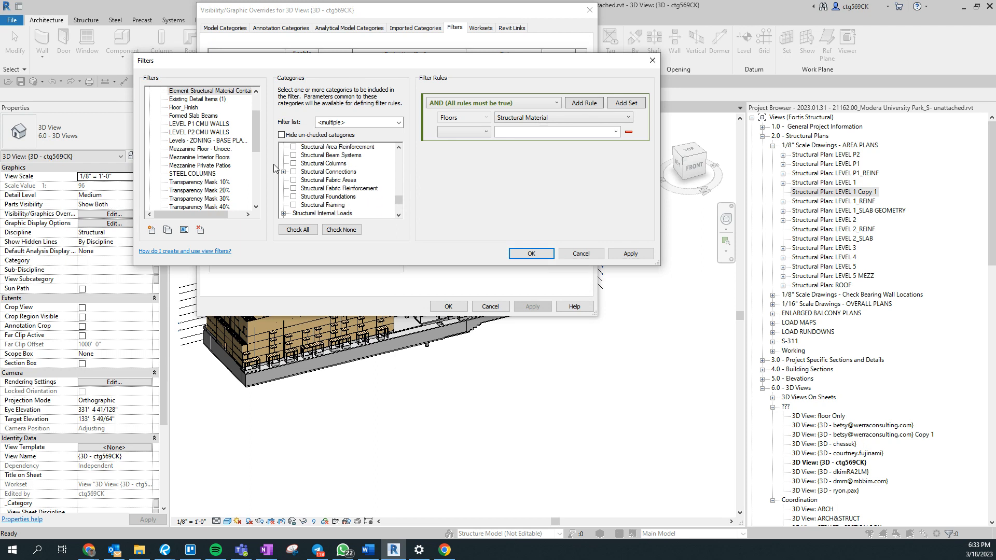
click(294, 164)
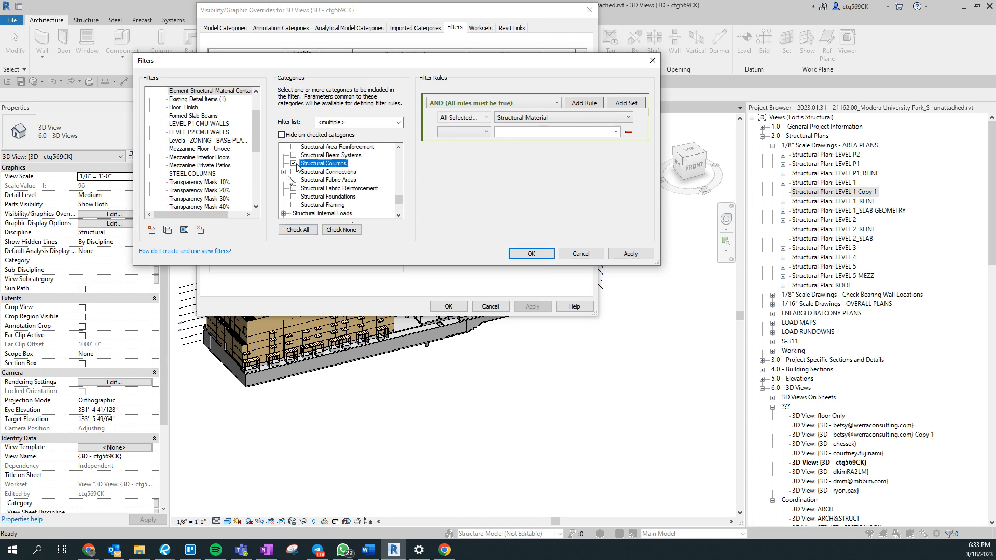
click(293, 172)
click(561, 286)
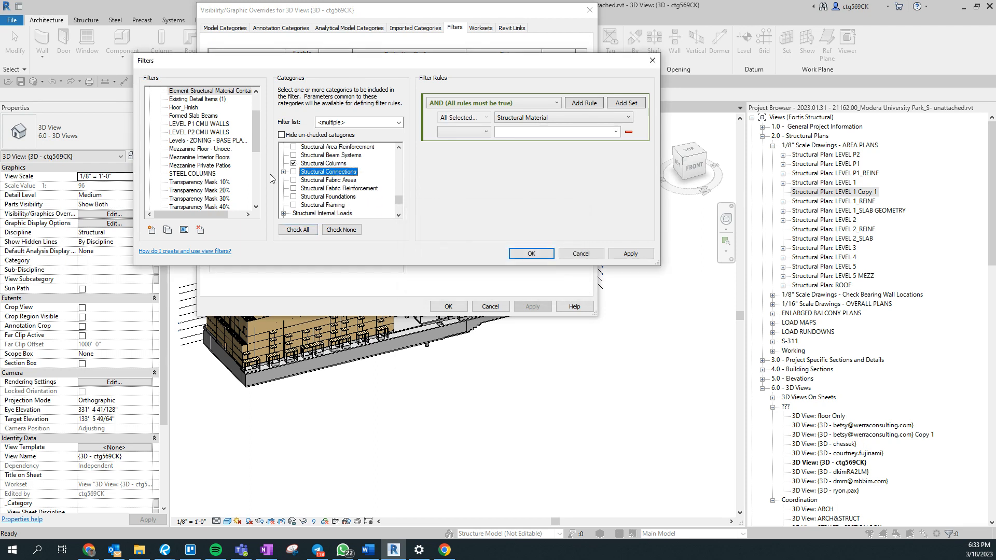
click(294, 196)
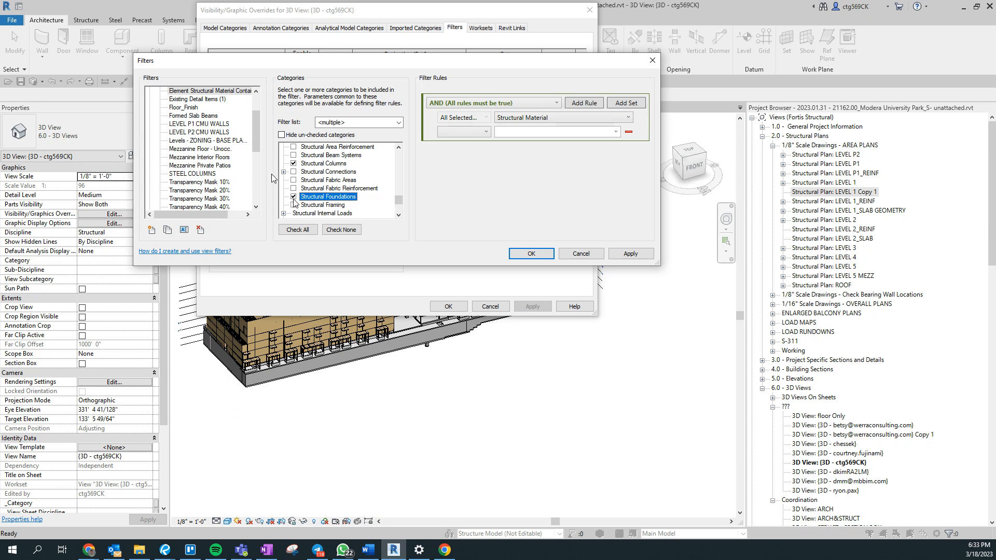
click(294, 205)
Try to add Structural Area Reinforcement and Structural Beam Systems, declining to reset the filter criteria.
scroll(272, 174, up, 1)
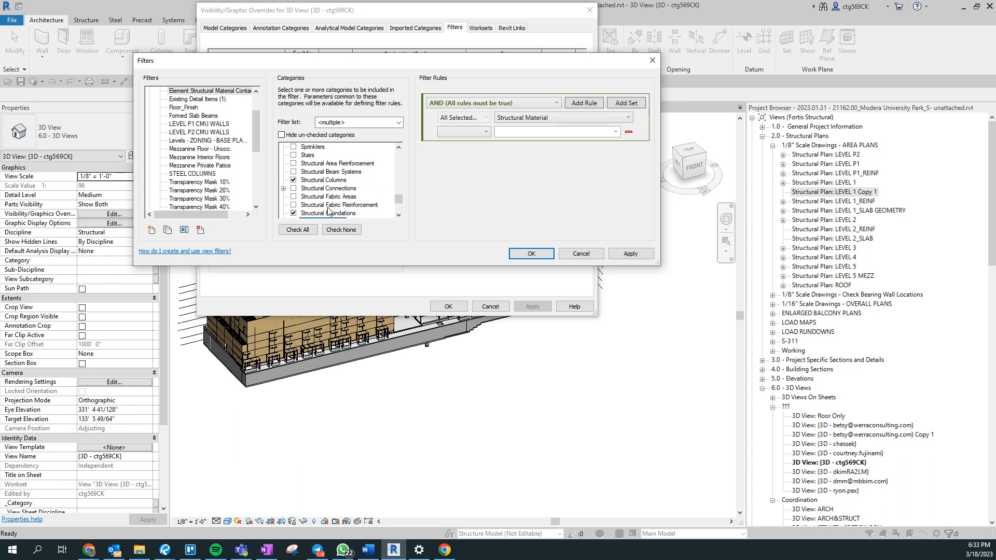
click(294, 163)
click(550, 285)
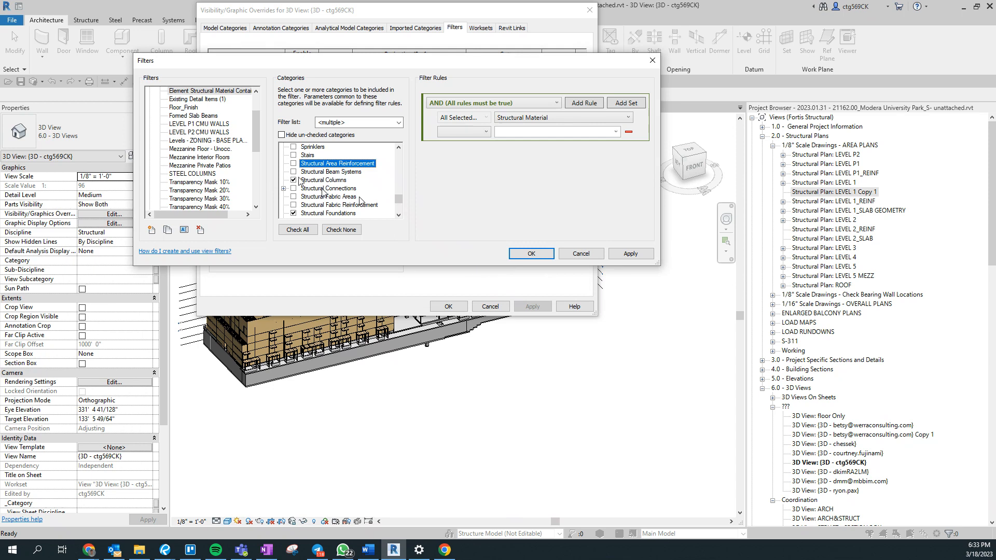
click(294, 172)
click(560, 287)
Try to add Structural Rebar and Structural Trusses to the filter, keeping the Structural Material criterion.
scroll(369, 202, down, 4)
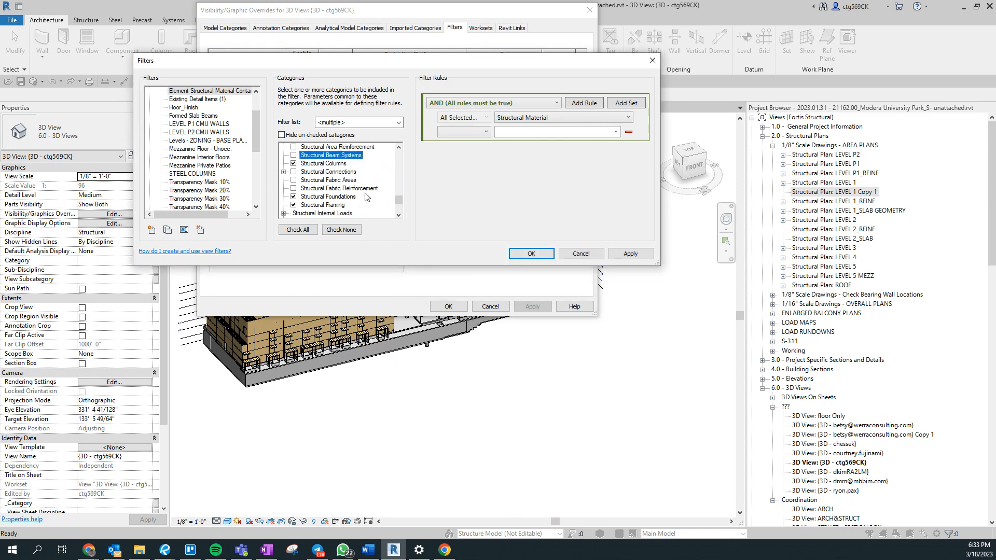
click(293, 188)
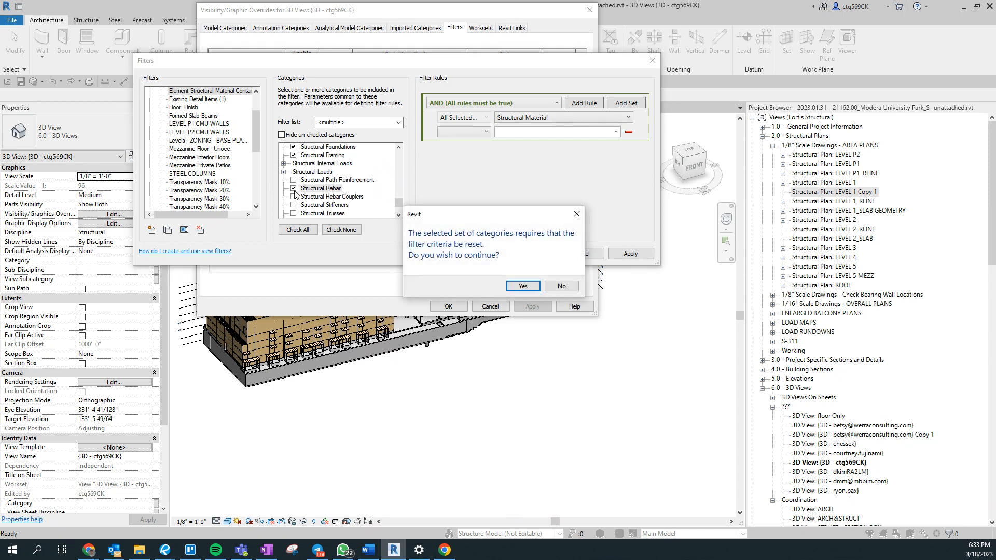
click(561, 286)
scroll(289, 202, down, 2)
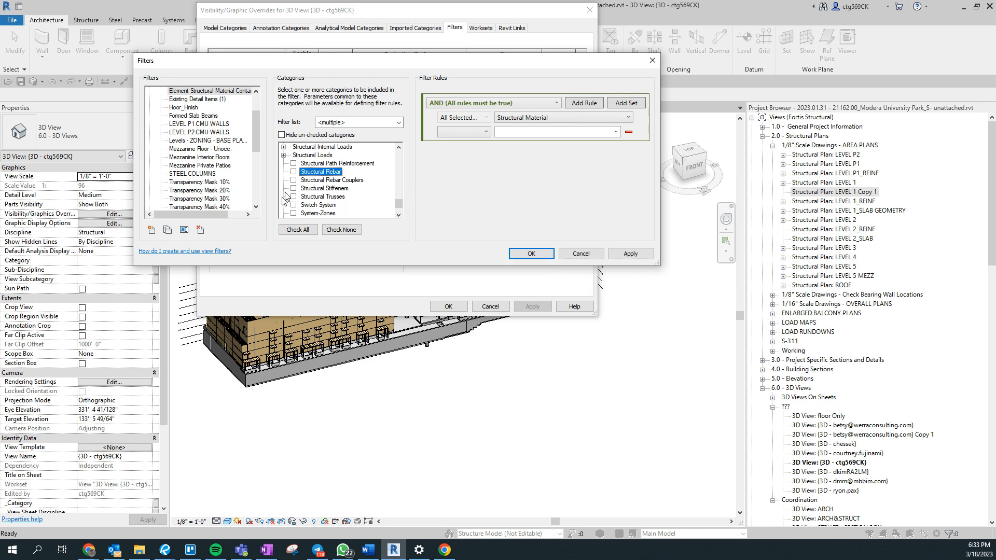
click(292, 198)
click(561, 286)
Add the Walls category to the Structural Material filter and review the included categories.
scroll(321, 200, down, 1)
scroll(321, 200, down, 1)
click(306, 197)
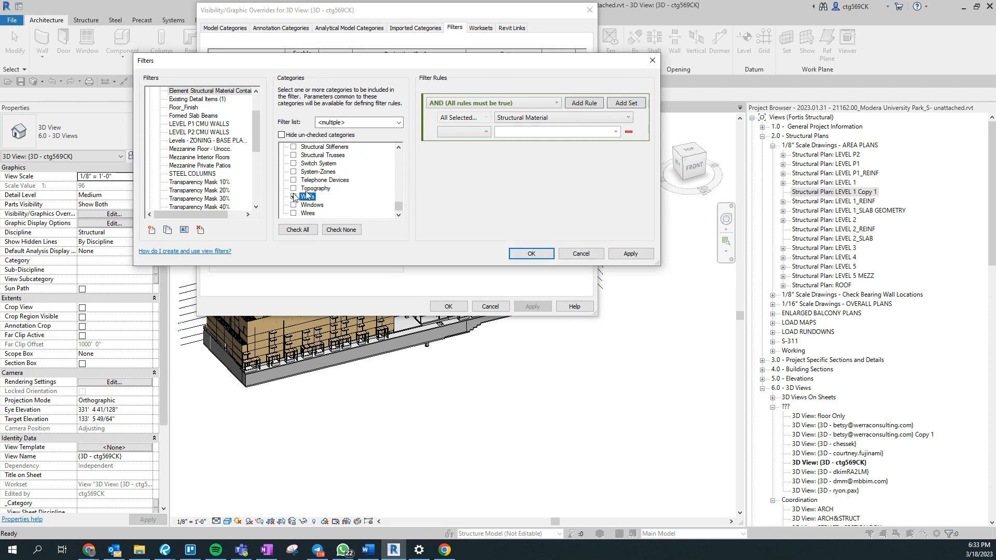
scroll(318, 208, up, 2)
scroll(371, 185, up, 1)
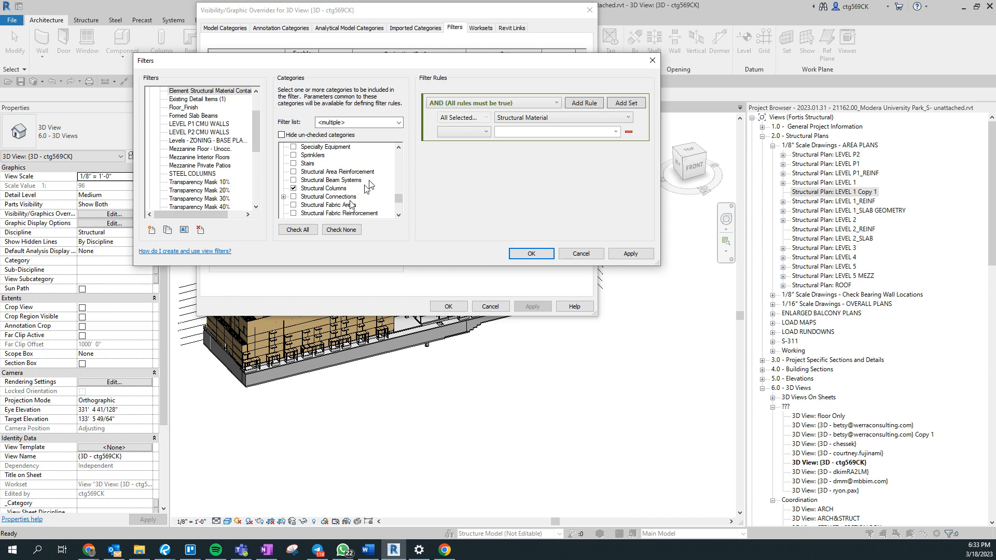
Set the CMU filter's Structural Material rule to equals Concrete Masonry Units.
scroll(368, 195, up, 10)
scroll(364, 202, up, 10)
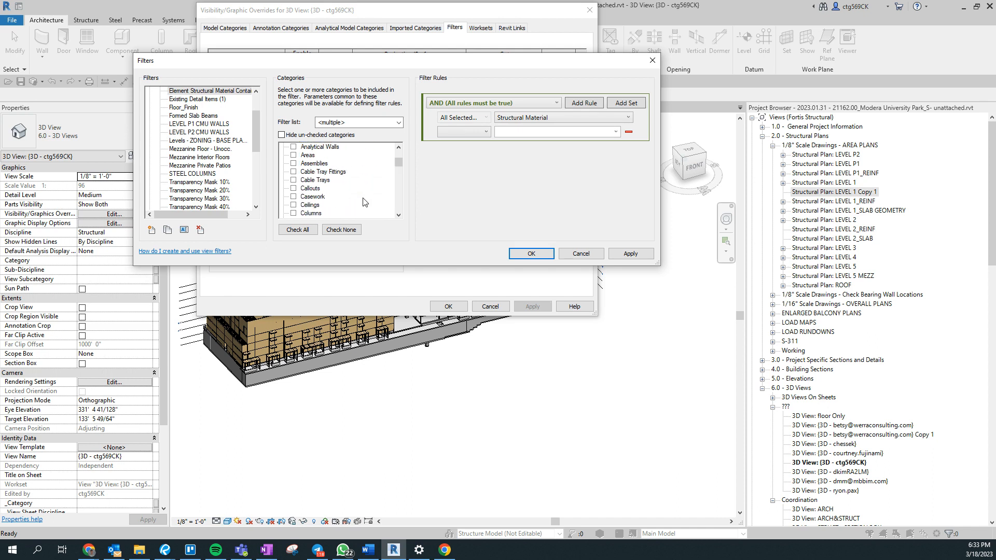
click(464, 130)
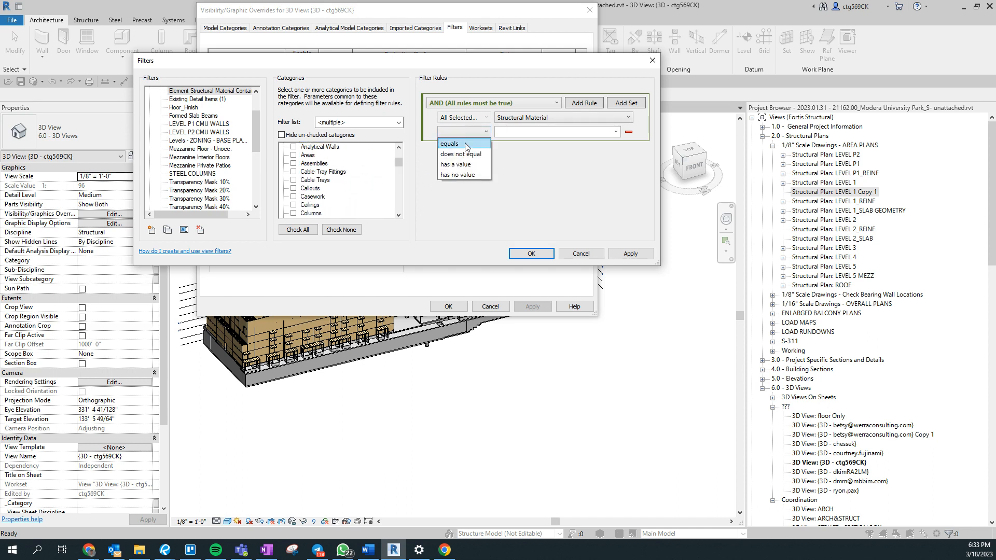
click(465, 144)
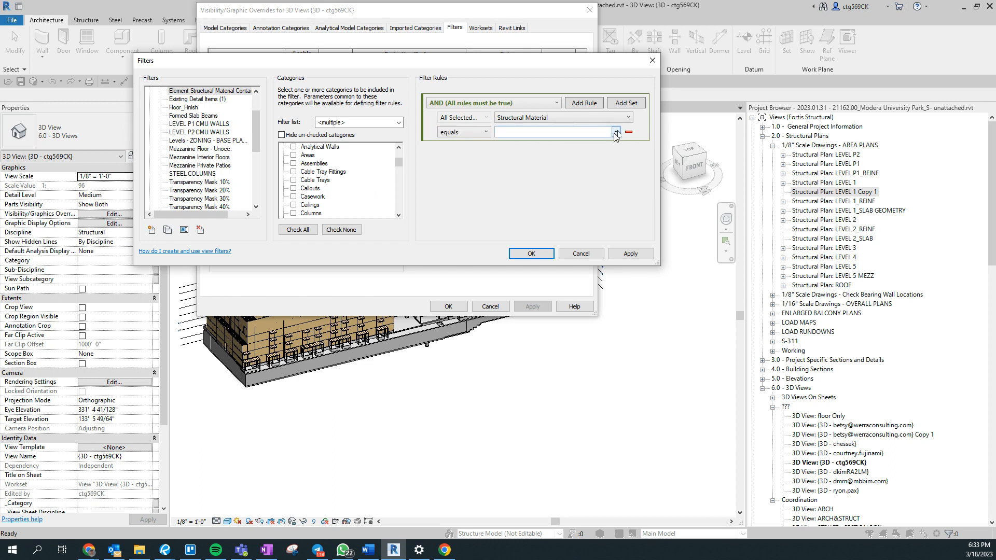
click(616, 132)
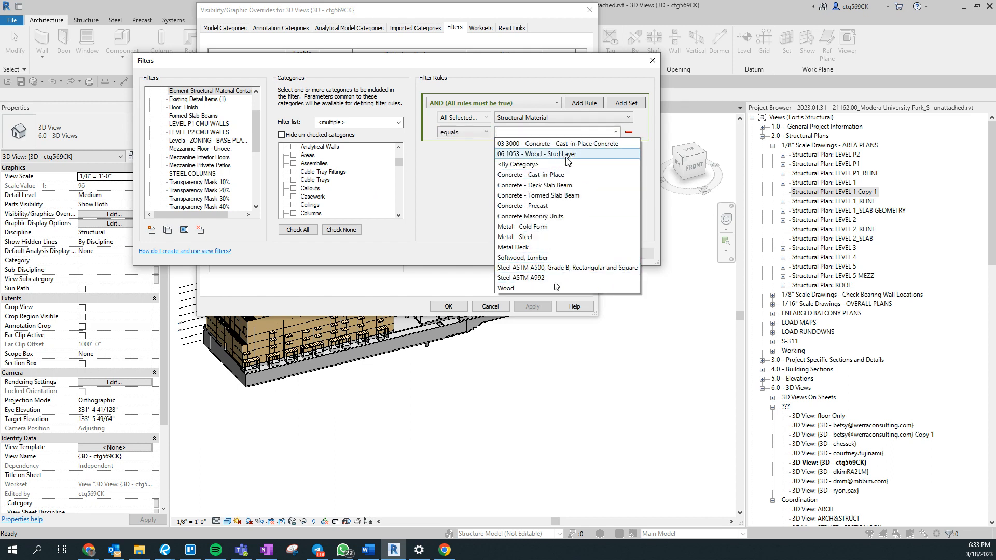
click(584, 214)
Switch the CMU filter's rule set to OR (Any rule may be true), check the material choices and apply the filter.
click(458, 104)
click(445, 125)
click(617, 132)
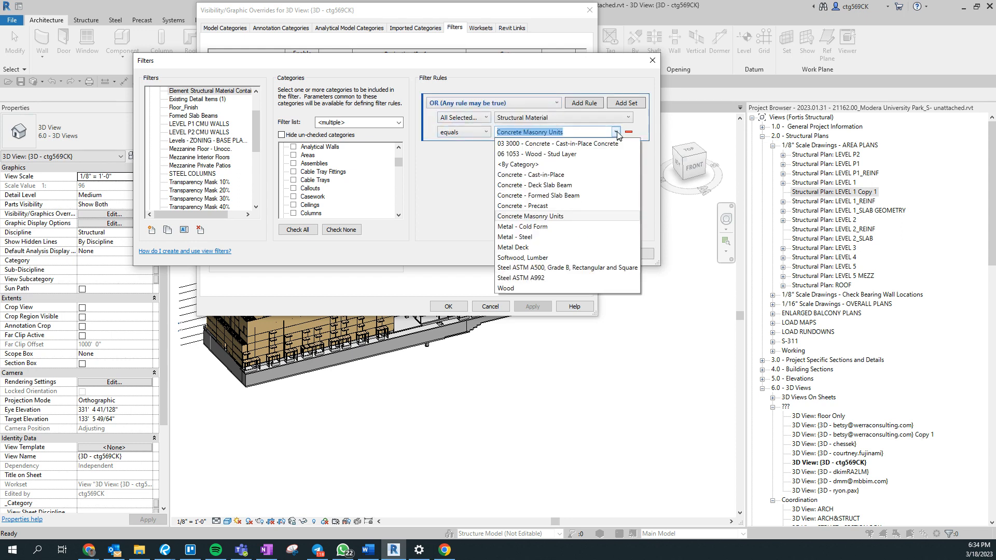
click(617, 134)
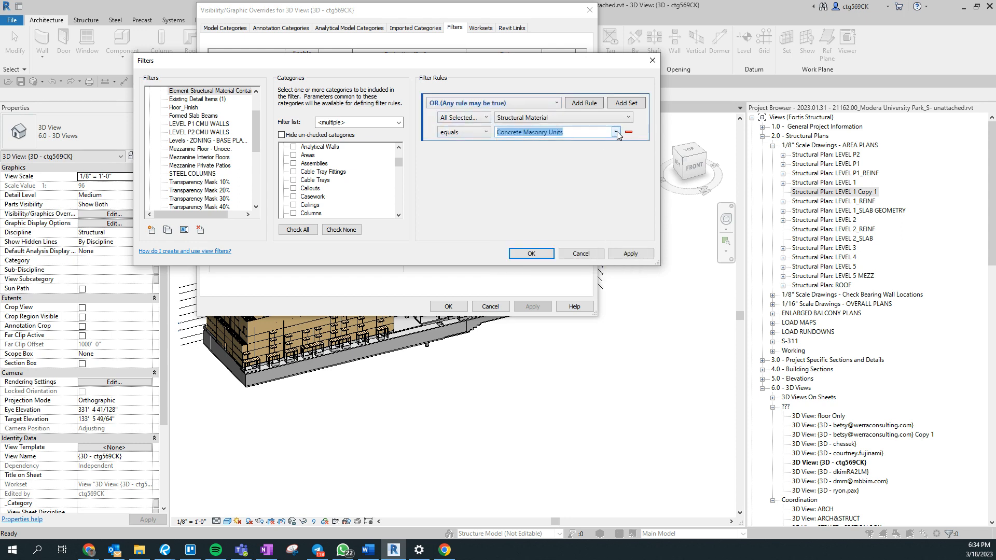
click(638, 255)
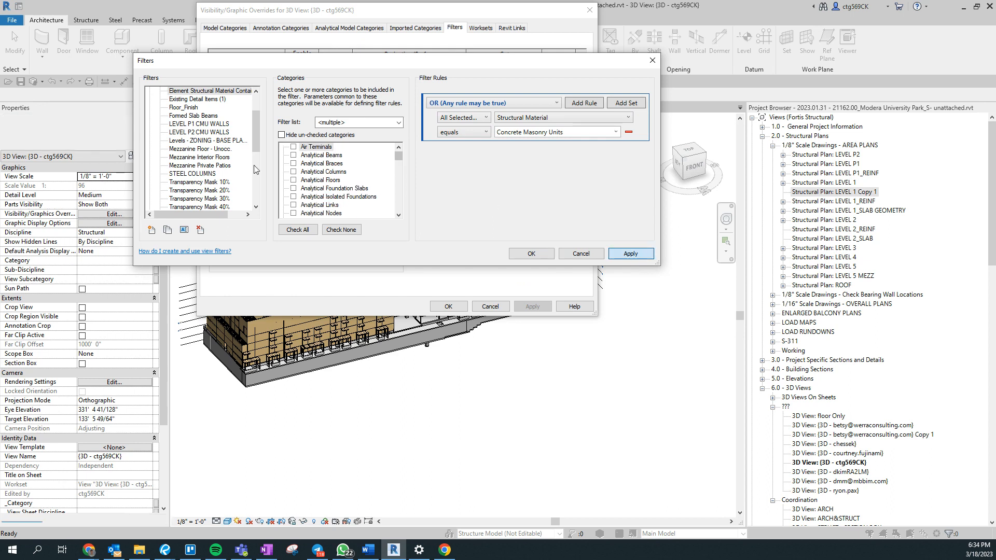
Duplicate the CMU filter and rename the copy Element Structural Material Contains Metal.
click(167, 230)
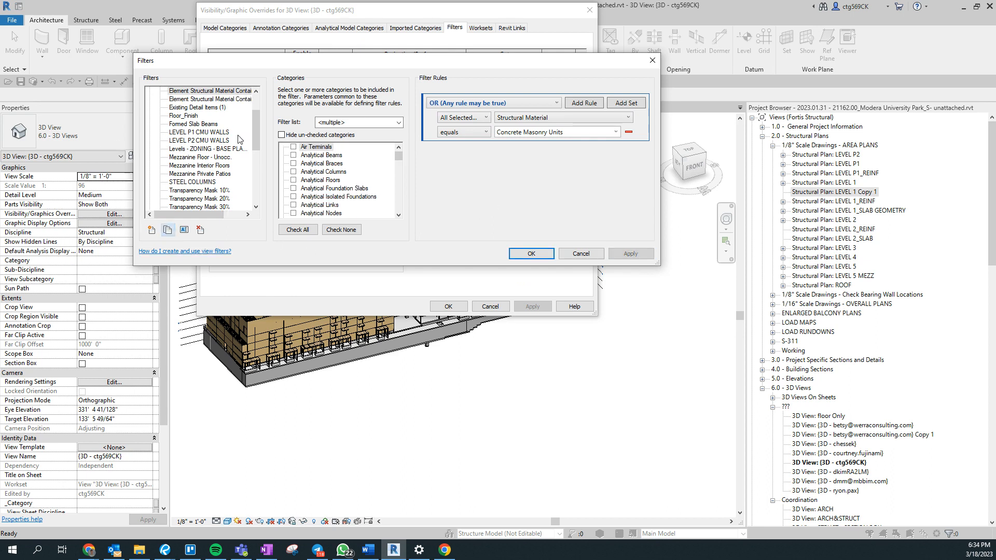
click(184, 230)
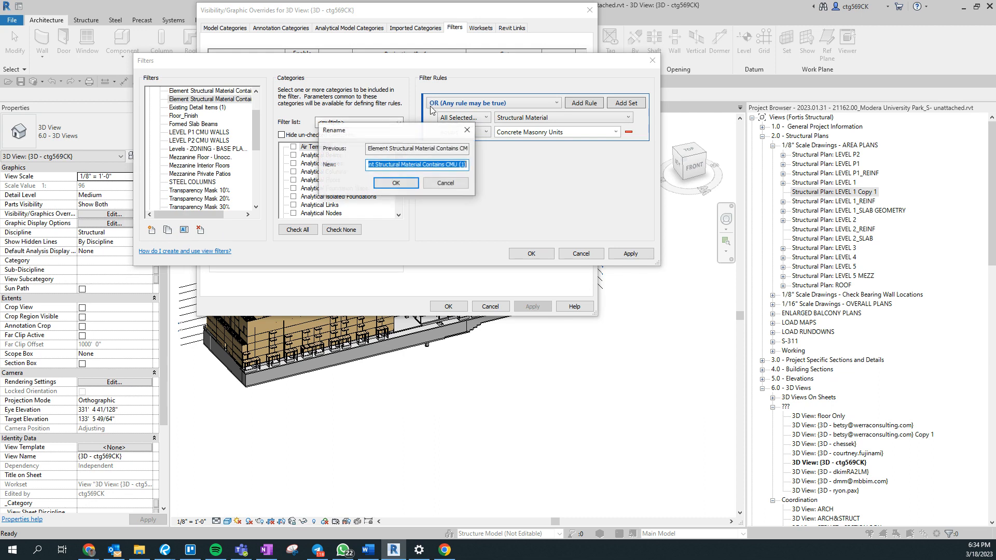
drag(447, 165, 487, 170)
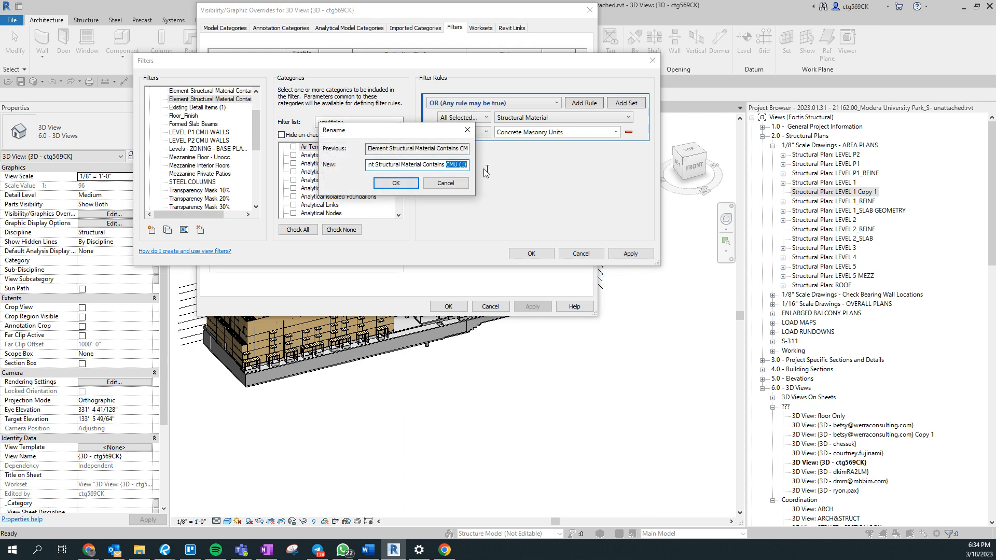
text(Wood)
key(Return)
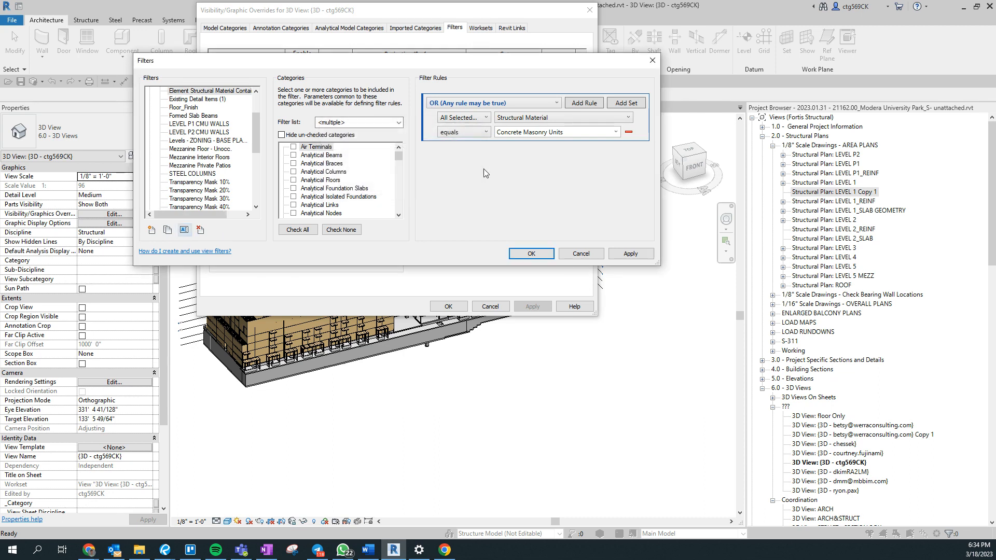
Set the Metal filter's first rule to Metal - Cold Form and add a second Structural Material rule equal to Metal - Steel.
click(616, 133)
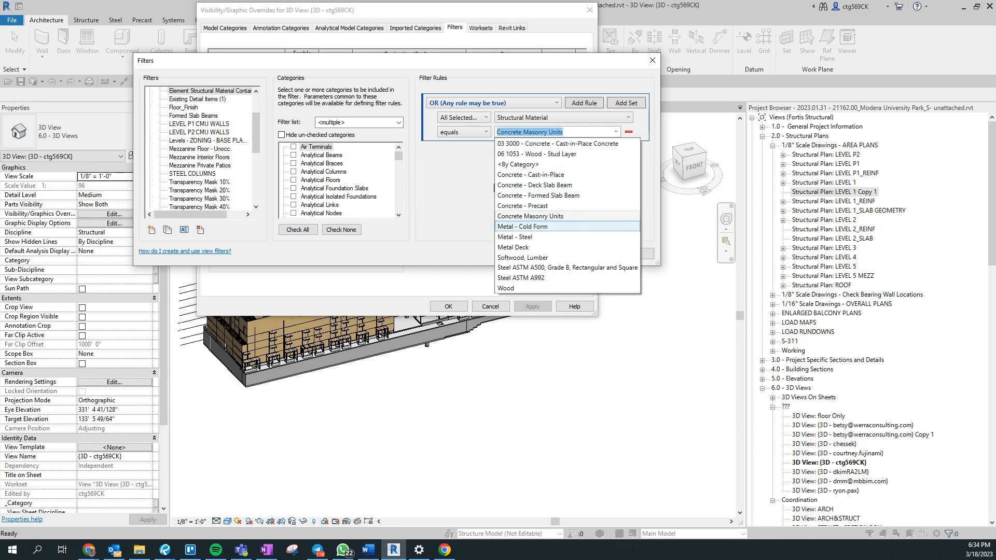
click(570, 226)
click(584, 103)
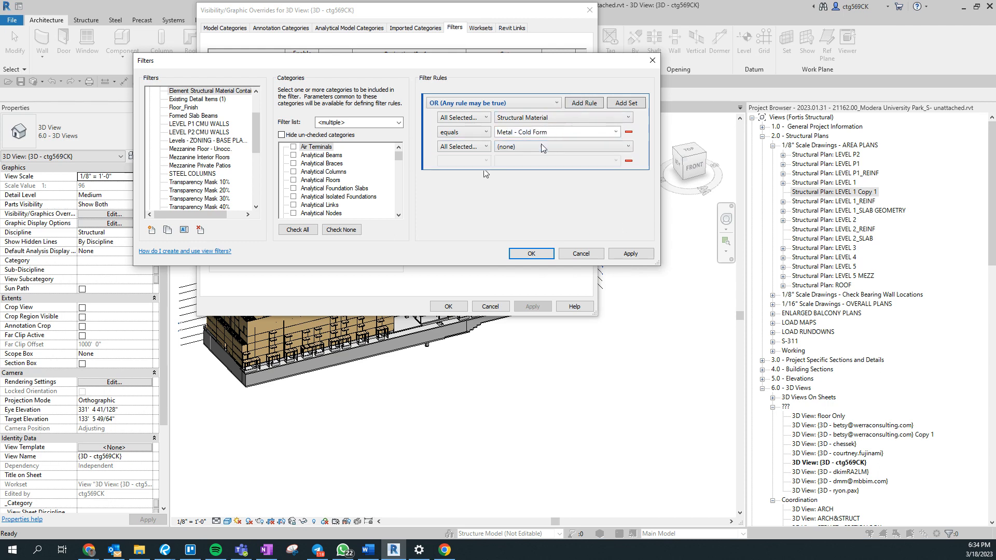
click(540, 146)
scroll(545, 234, down, 3)
click(545, 260)
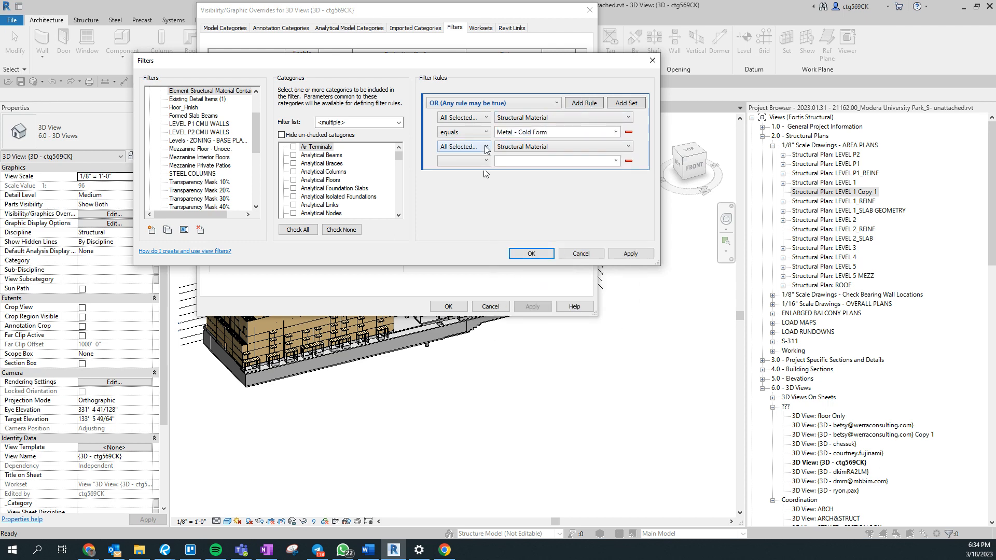
click(480, 161)
click(457, 174)
click(617, 161)
click(553, 266)
Add a third rule to the Metal filter with Structural Material equals Metal Deck.
click(584, 102)
click(559, 176)
scroll(559, 207, down, 2)
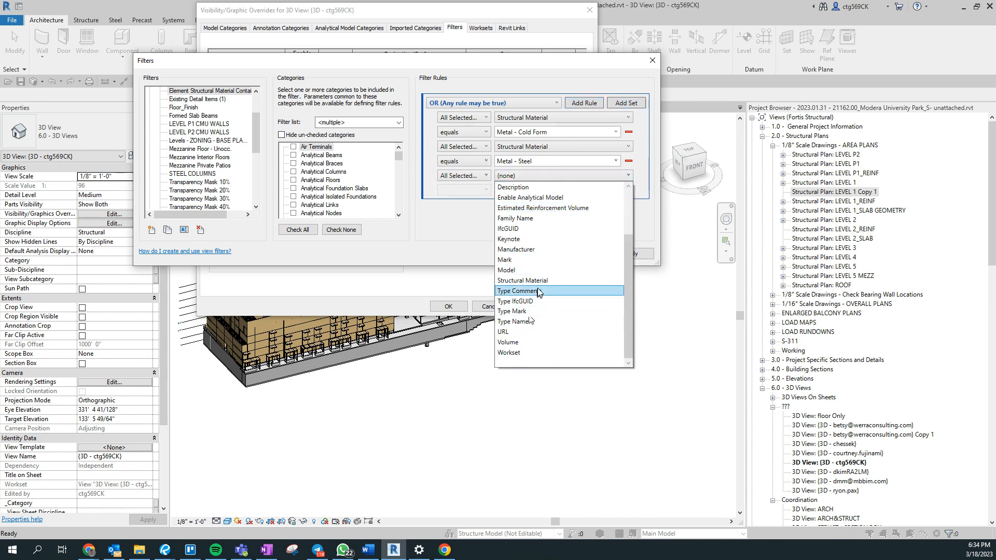
click(539, 282)
click(467, 190)
click(456, 199)
click(616, 189)
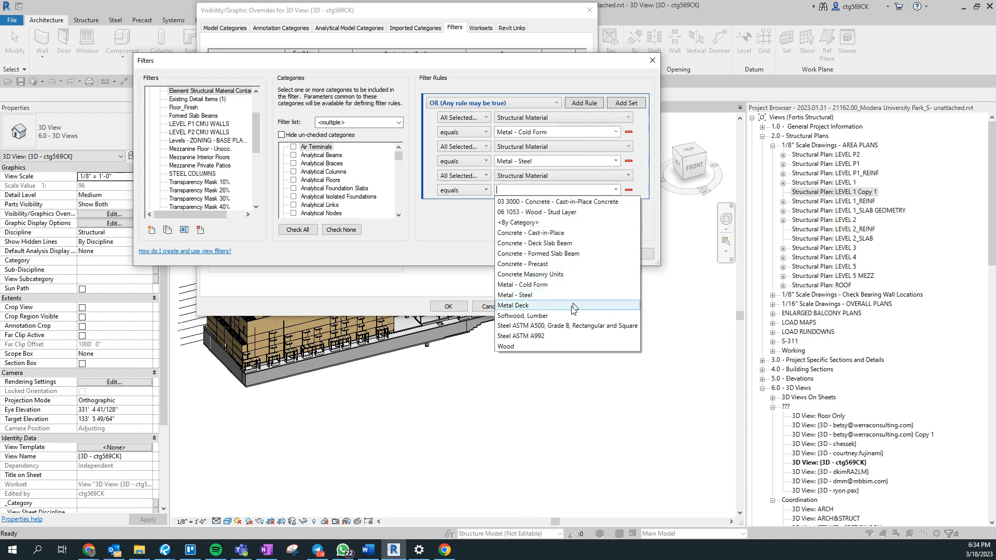
click(513, 305)
Add a fourth rule with Structural Material equals Steel ASTM A500, Grade B, Rectangular and Square.
click(585, 103)
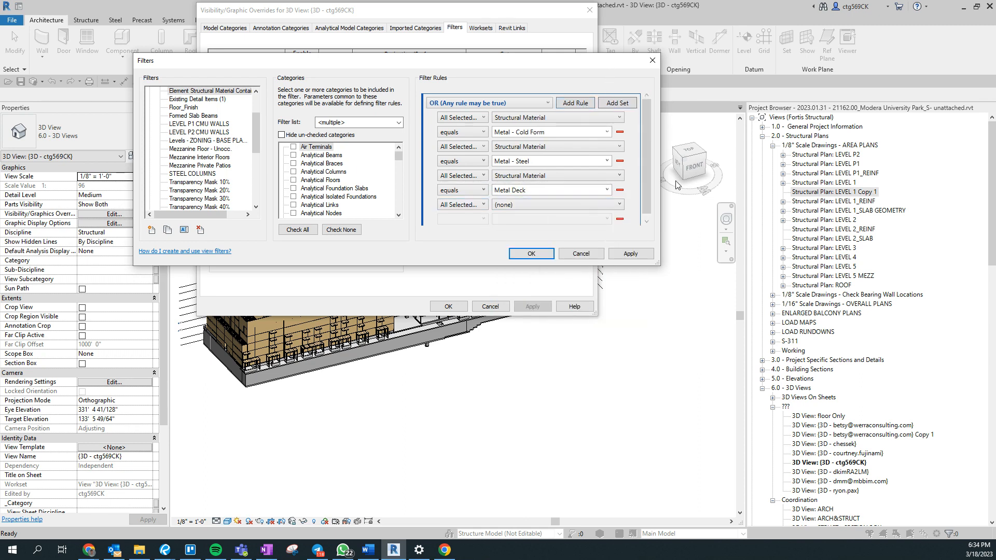
click(578, 206)
click(521, 352)
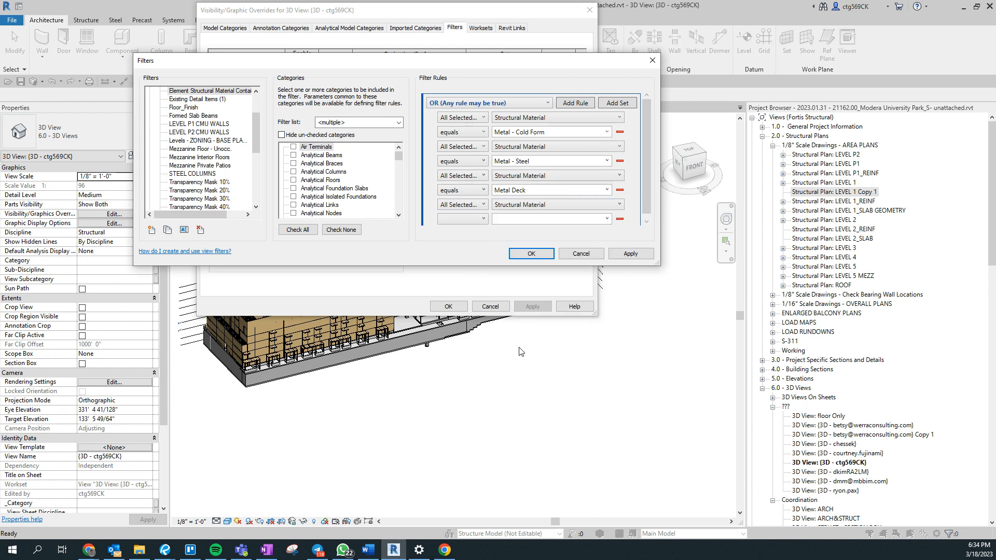
click(469, 220)
click(464, 231)
click(606, 218)
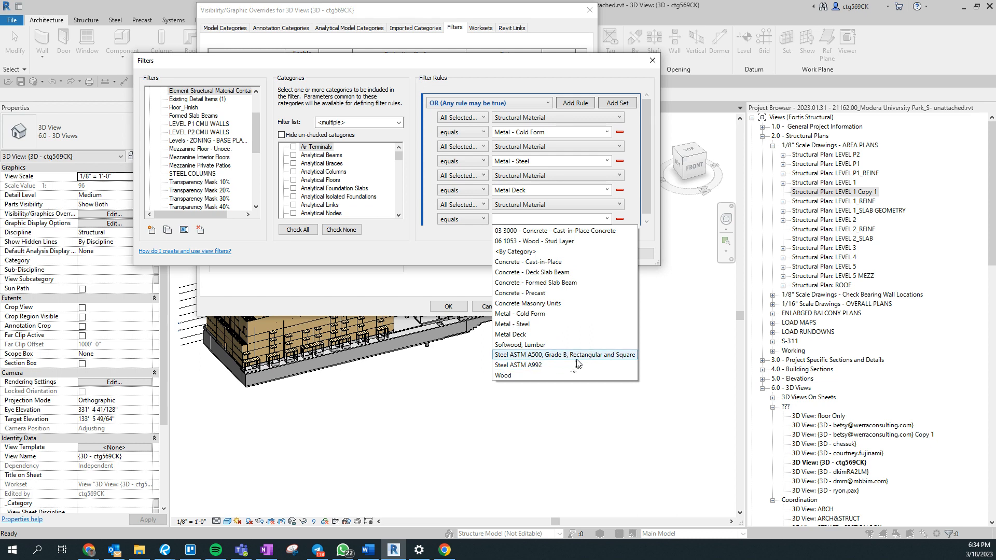
click(577, 356)
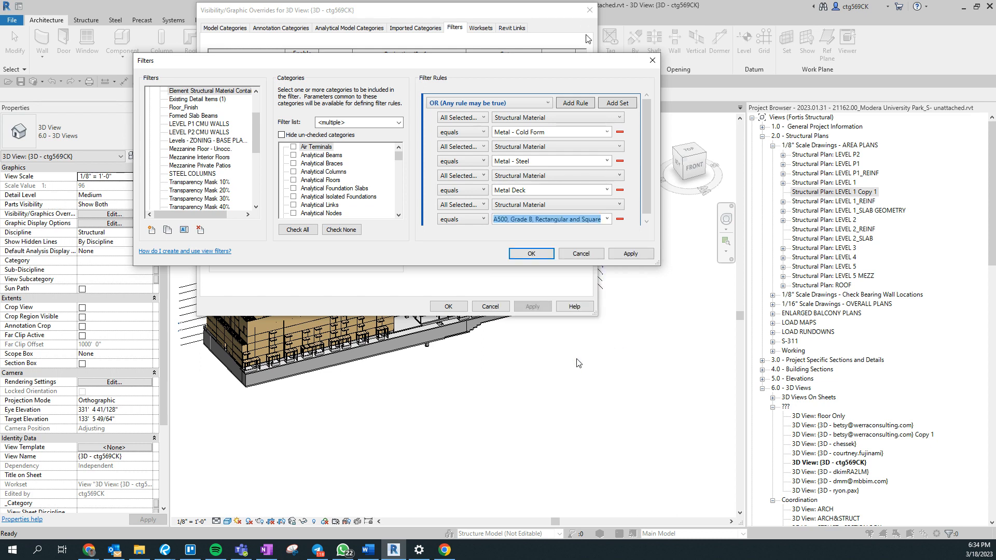
Add a fifth rule with Structural Material equals Steel ASTM A992 and check the material list for remaining metals.
click(564, 106)
click(541, 202)
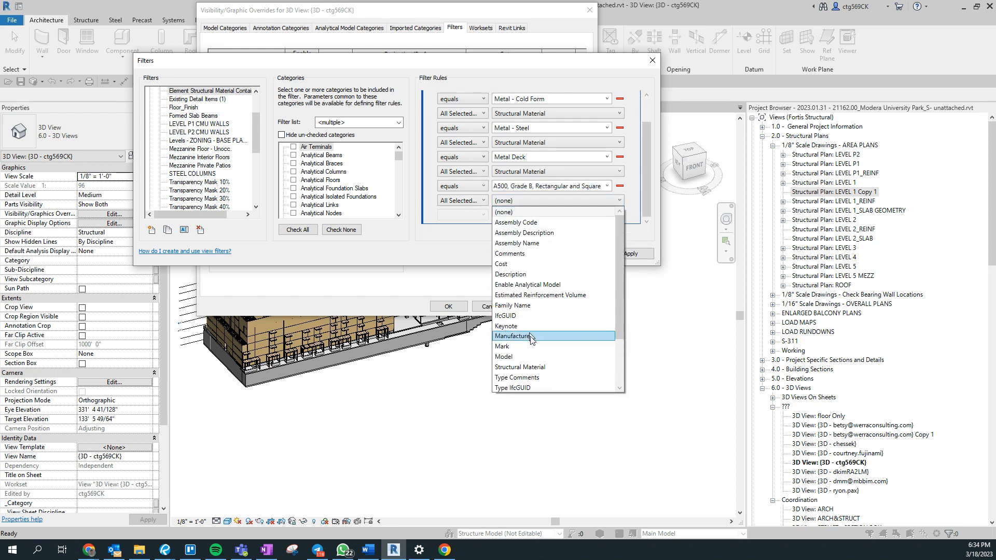
click(519, 335)
click(477, 215)
click(450, 227)
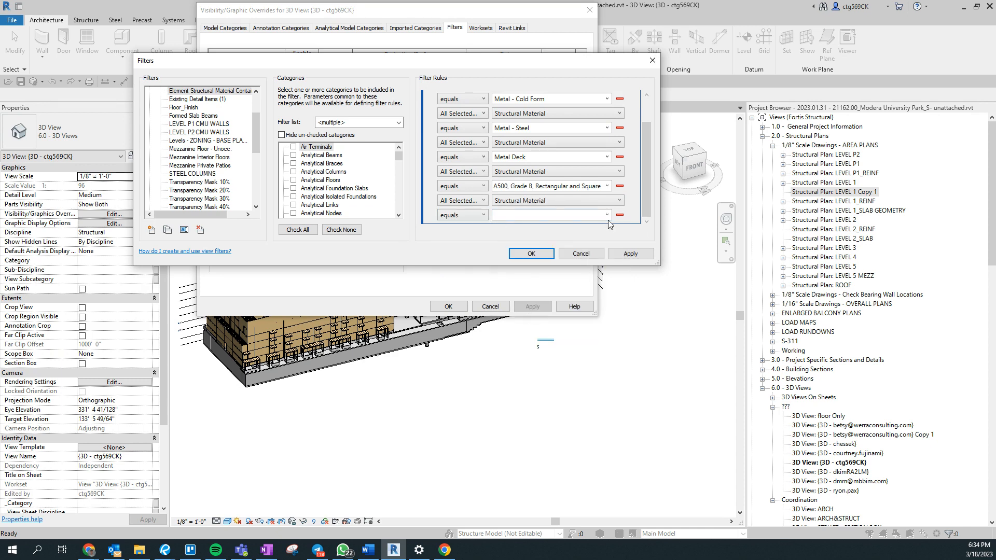
click(606, 215)
click(503, 361)
scroll(638, 205, up, 1)
scroll(638, 204, down, 1)
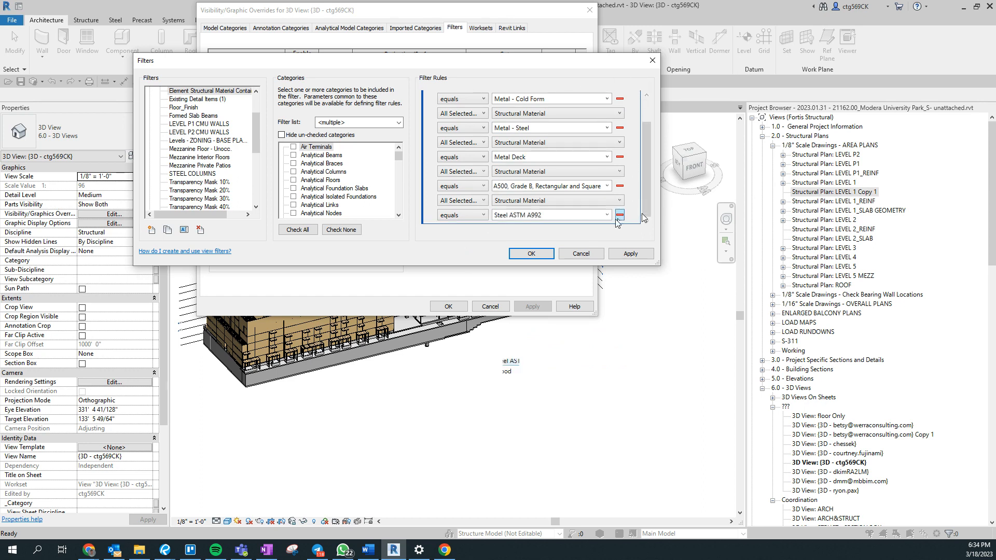
click(607, 215)
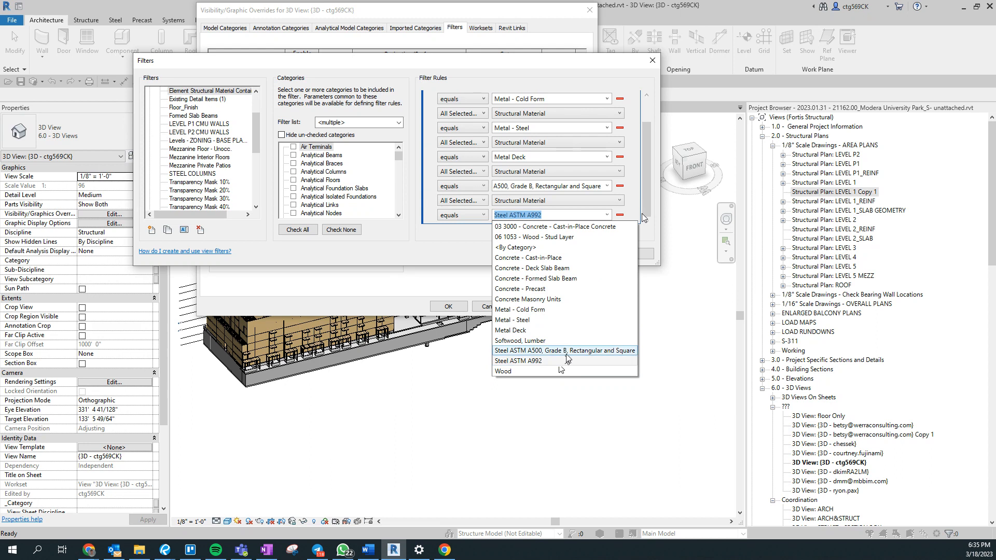
click(437, 258)
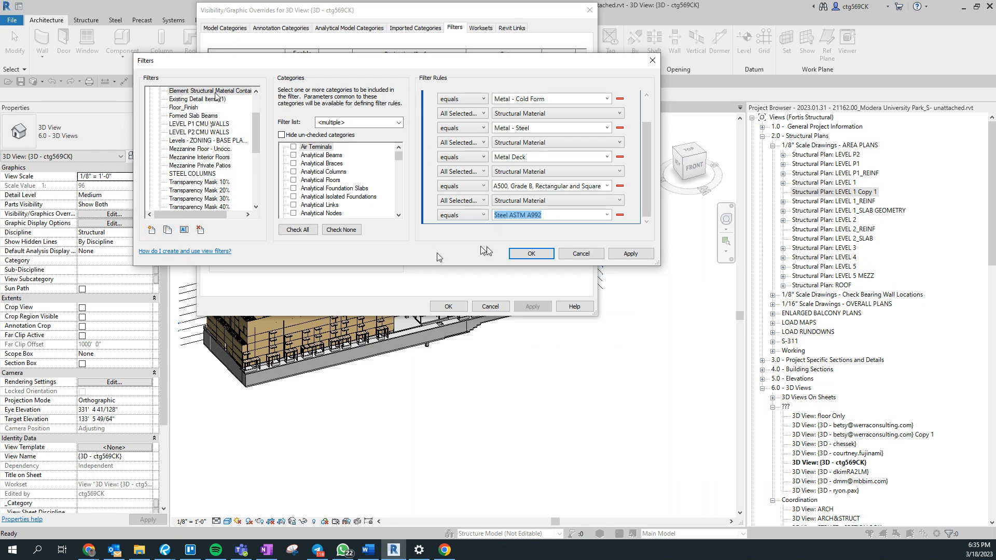
Duplicate the Metal filter and rename the copy Element Structural Material Contains Wood.
click(213, 115)
click(214, 91)
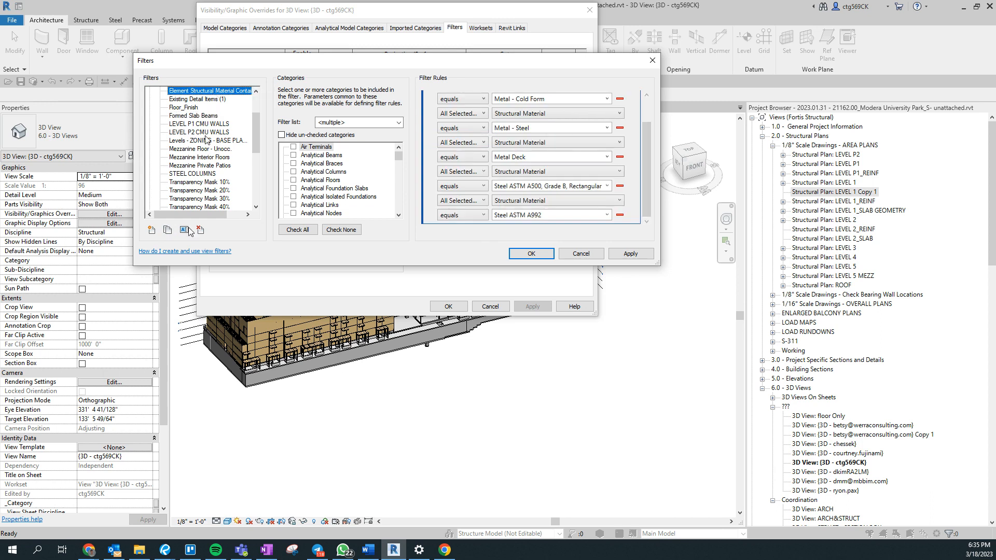
click(167, 231)
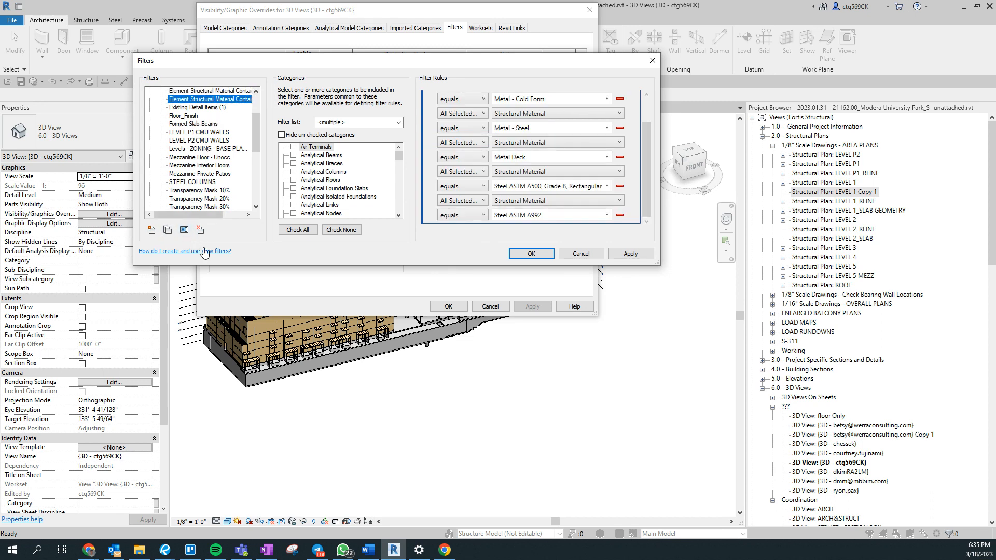
click(183, 229)
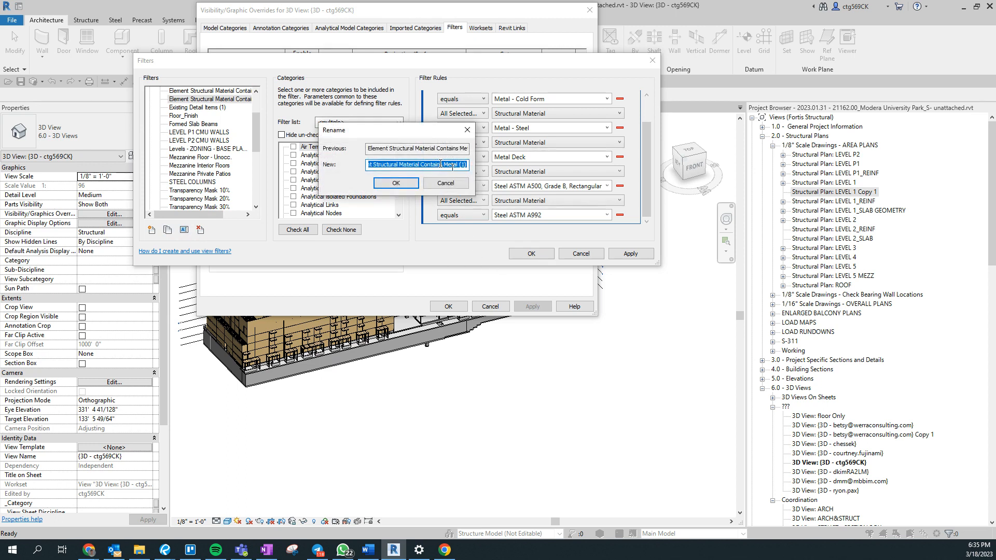
drag(448, 165, 483, 172)
text(Wood)
key(Return)
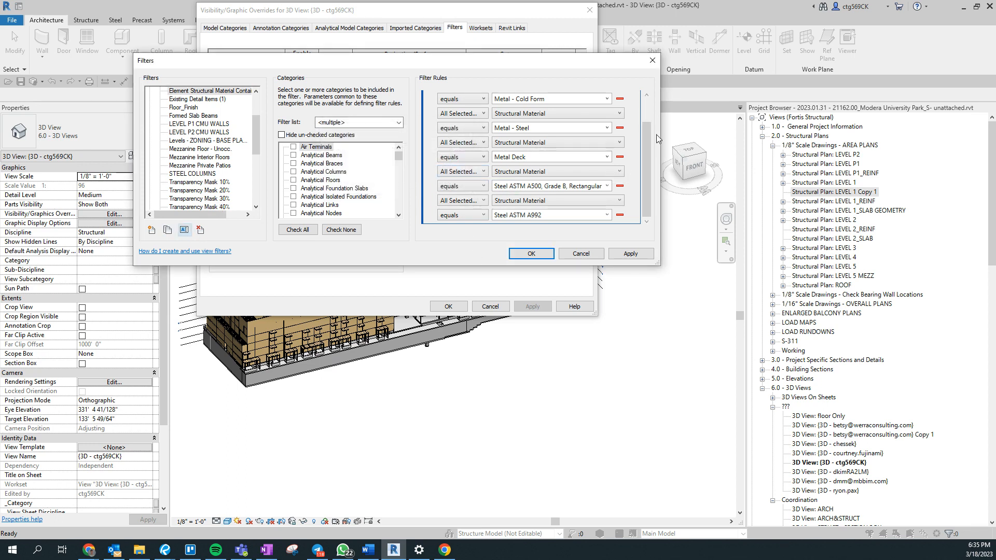
Keep the Wood filter's rule set at OR (Any rule may be true) and set its first rule to 06 1053 - Wood - Stud Layer.
scroll(646, 141, up, 2)
click(508, 103)
click(509, 104)
click(509, 103)
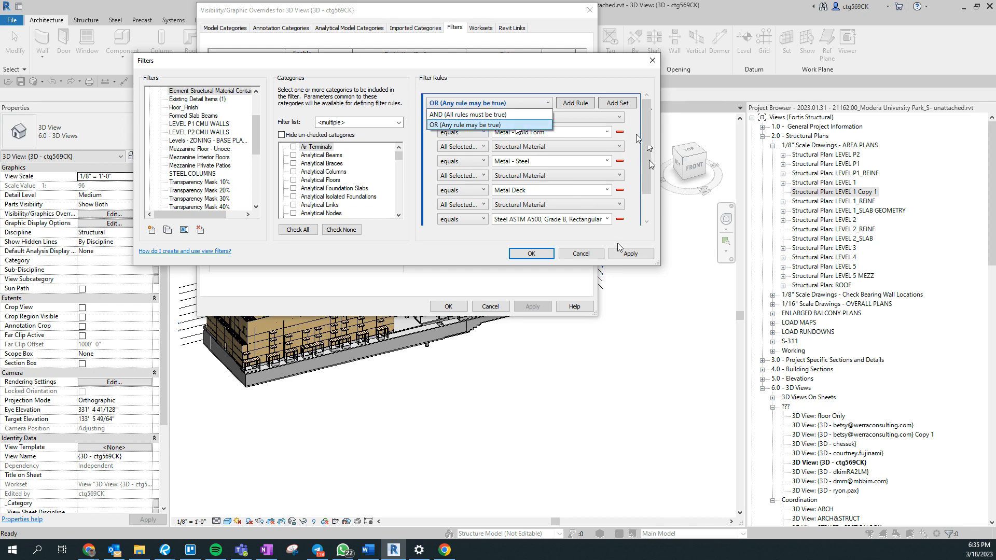
click(466, 125)
click(607, 132)
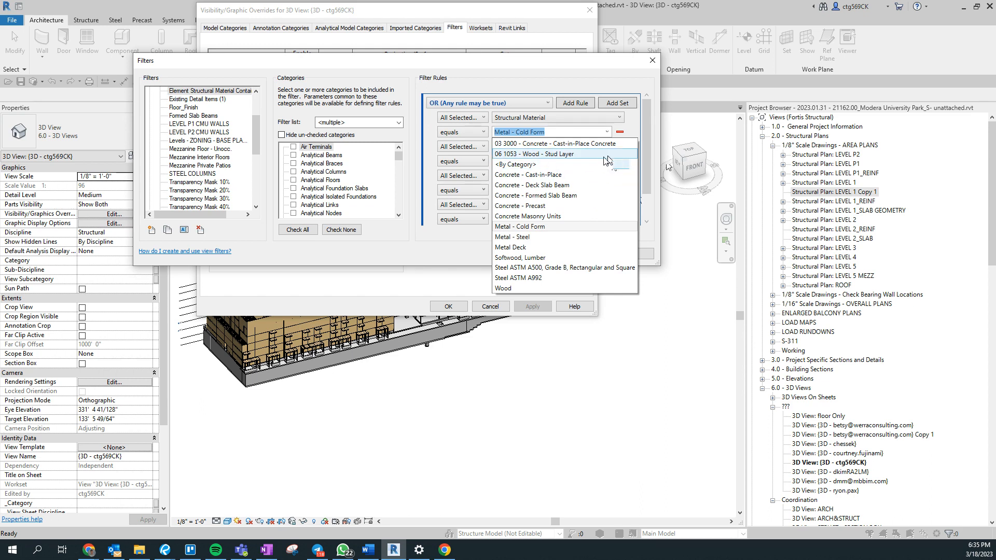
click(605, 154)
Set the Wood filter's second rule to Softwood, Lumber and its third rule to Wood.
click(607, 160)
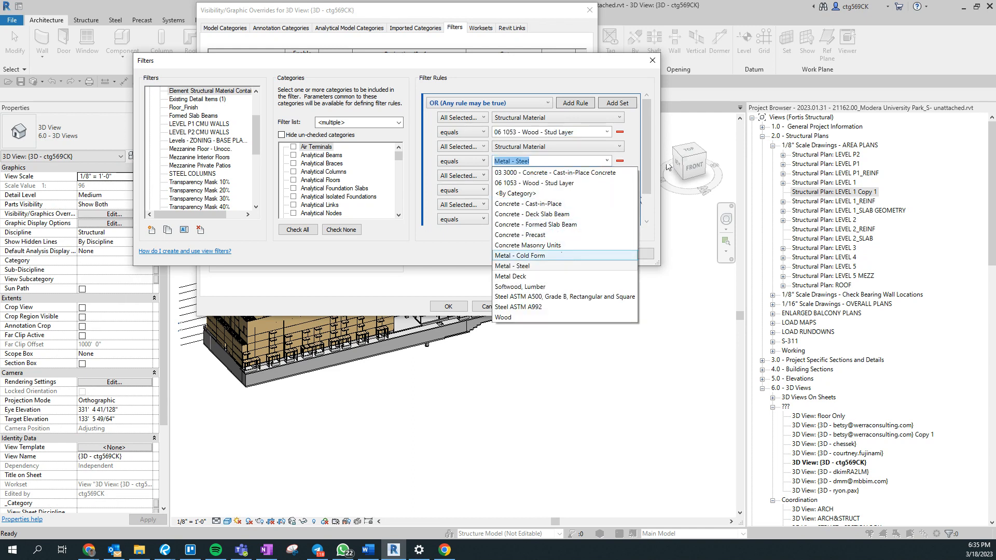
click(554, 287)
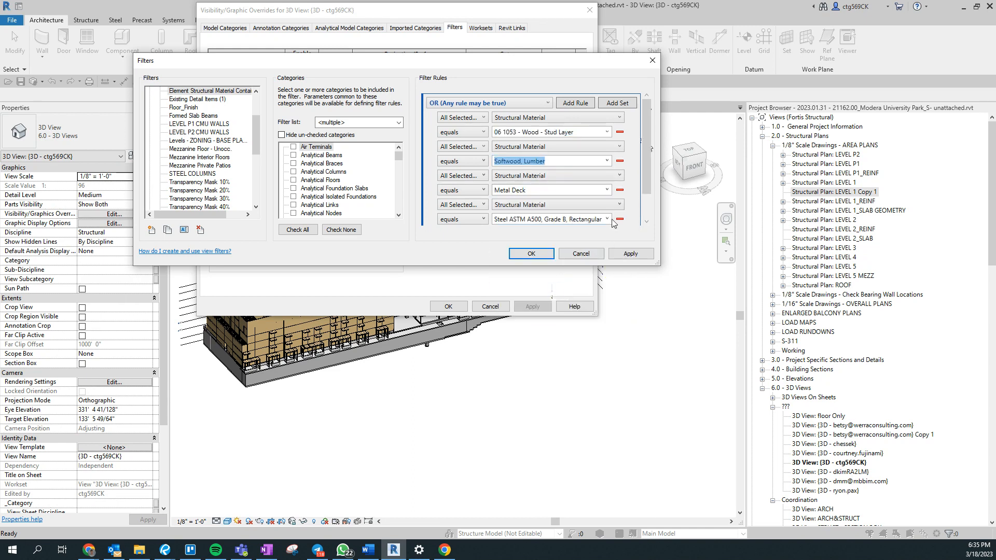
click(607, 190)
click(534, 347)
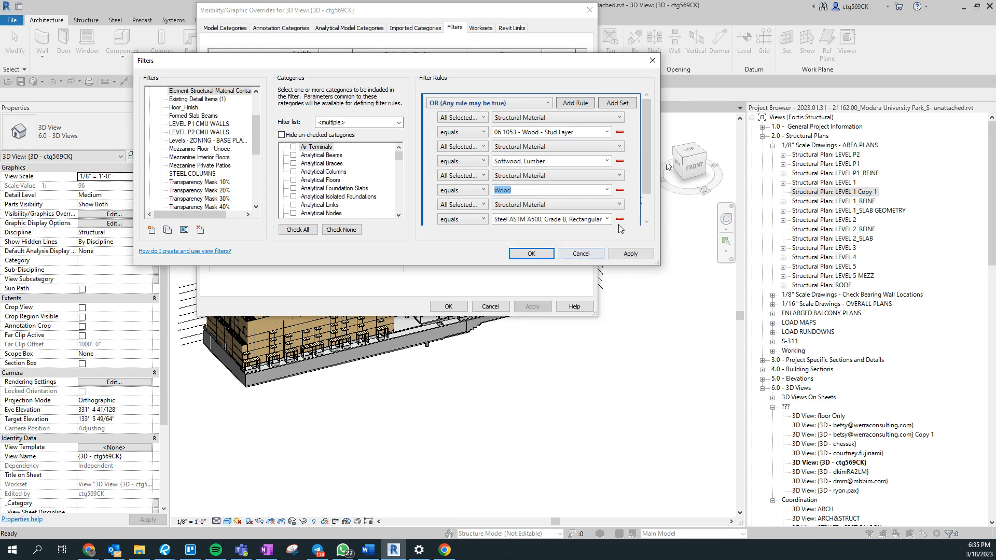
Remove the two leftover steel rules from the Wood filter, leaving only its three wood material rules.
scroll(601, 196, down, 1)
click(605, 186)
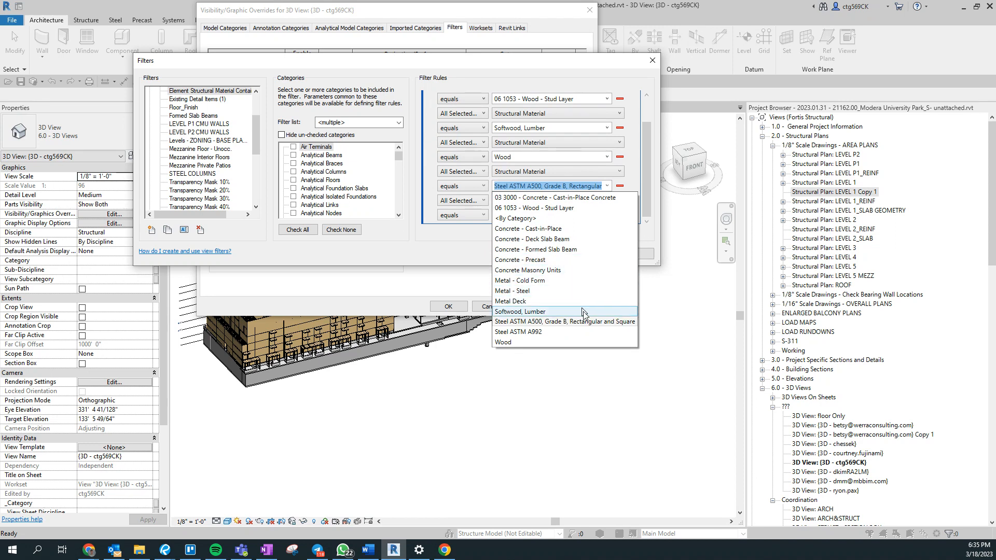
click(457, 257)
click(620, 187)
click(619, 214)
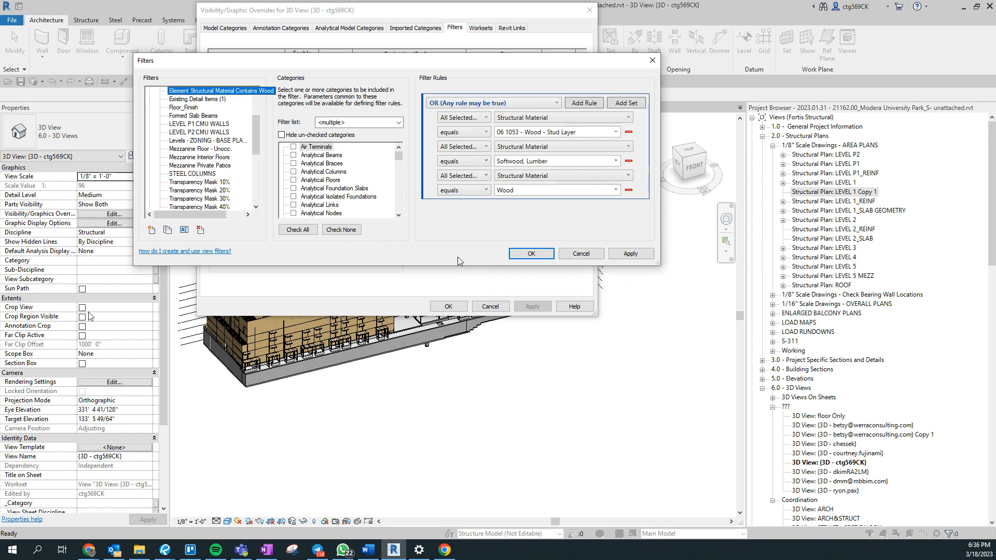
Duplicate the Wood filter and rename the copy Element Structural Material Contains Precast Concrete.
click(167, 230)
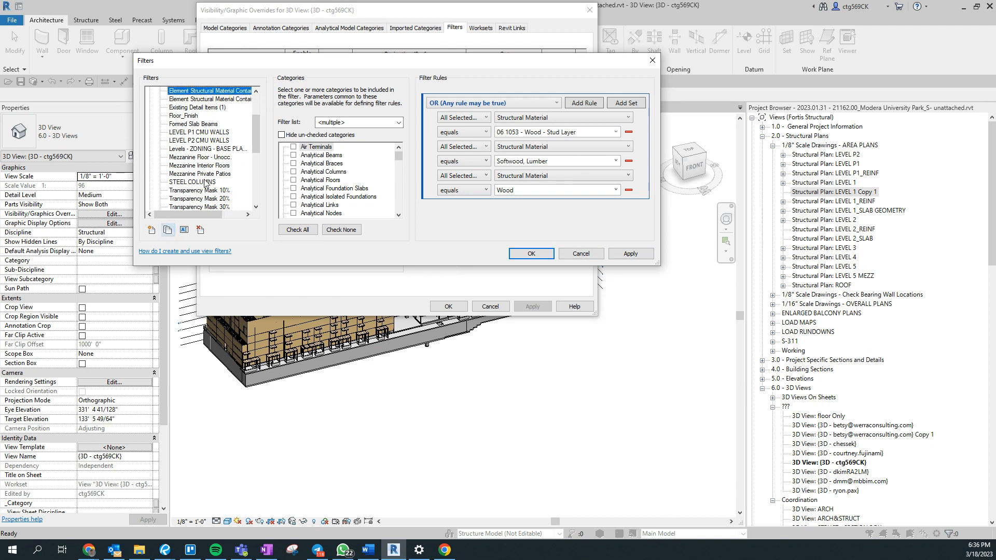
click(184, 230)
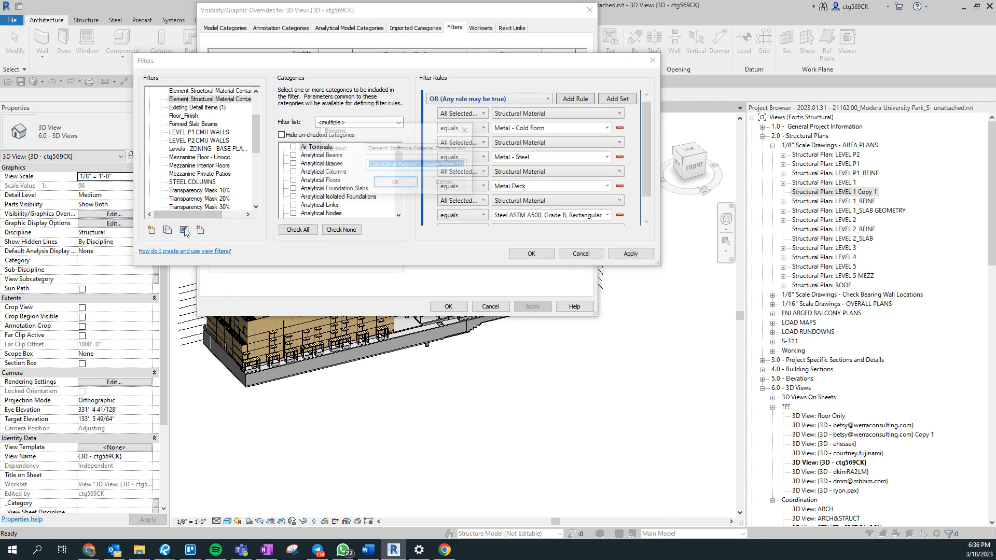
drag(442, 166, 478, 169)
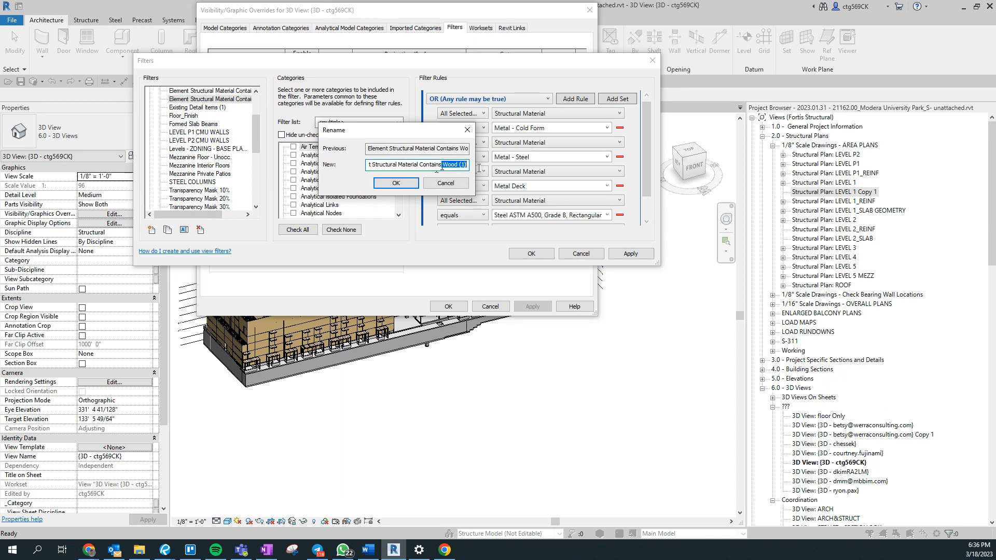
key(BackSpace)
text(Precast Concret)
key(Return)
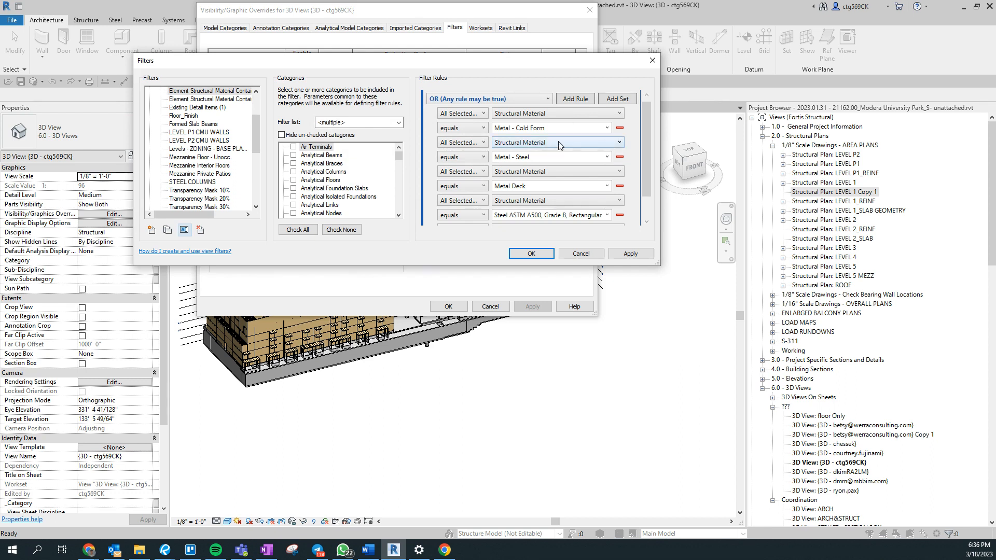
Set the Precast Concrete filter's first rule to Concrete - Precast, remove its other metal rules and accept the filter definitions.
click(601, 128)
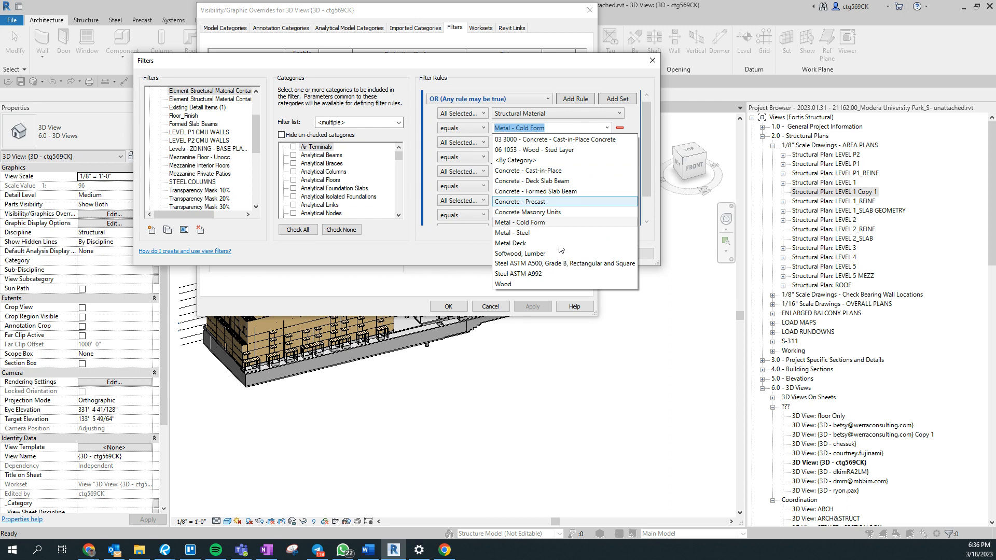
click(581, 202)
click(621, 158)
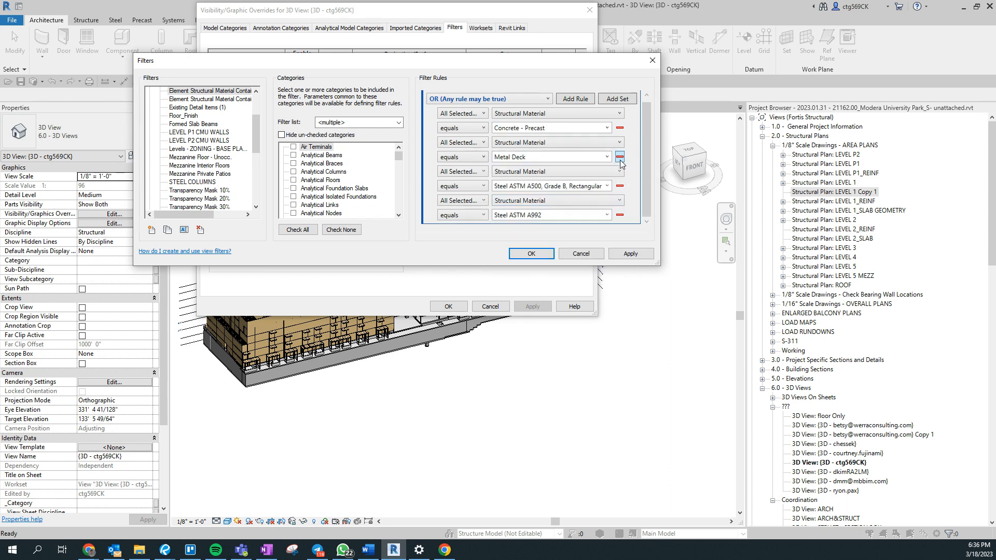
click(621, 158)
click(628, 161)
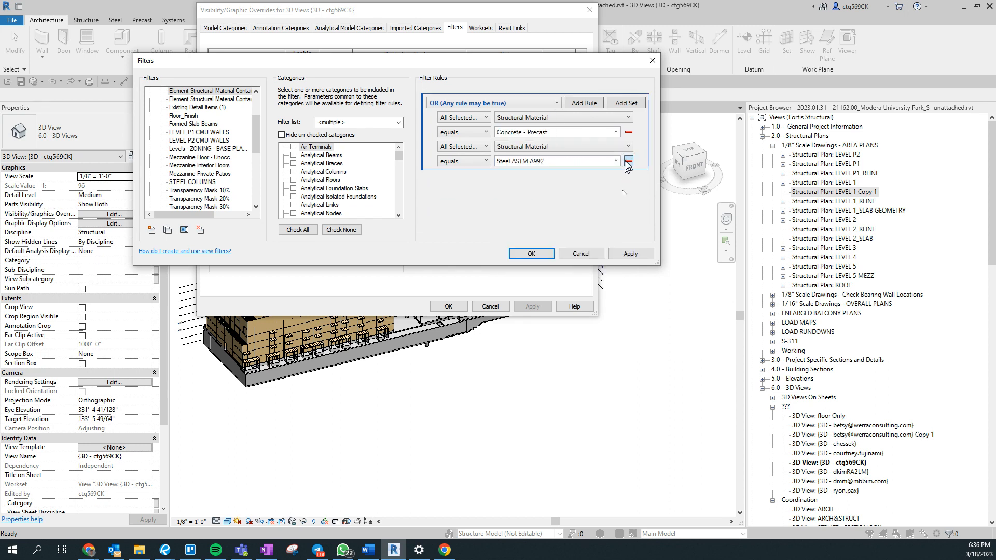
click(629, 161)
click(532, 254)
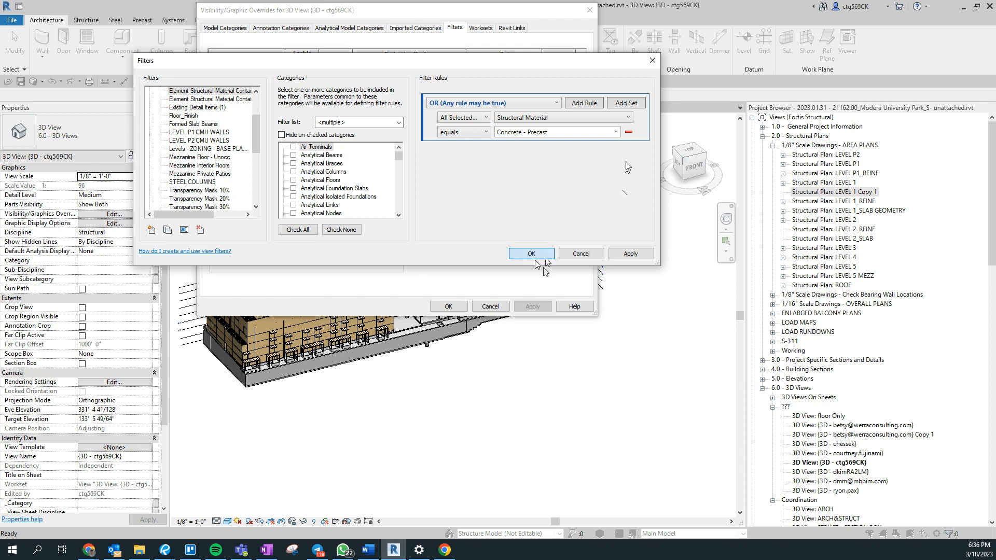
Add the four Element Structural Material filters for CMU, Metal, Wood and Precast Concrete to the 3D view.
click(246, 226)
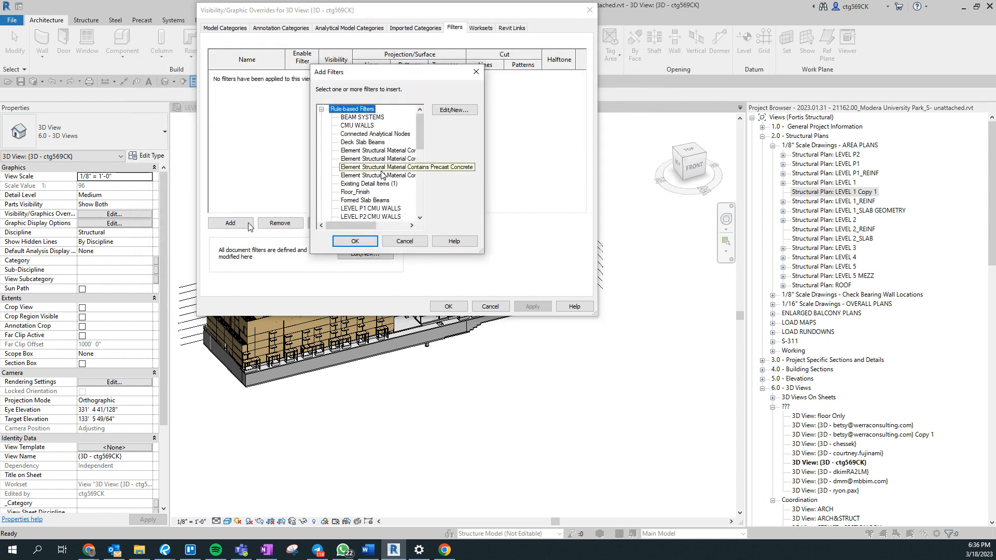
click(379, 150)
shift+click(383, 175)
click(355, 241)
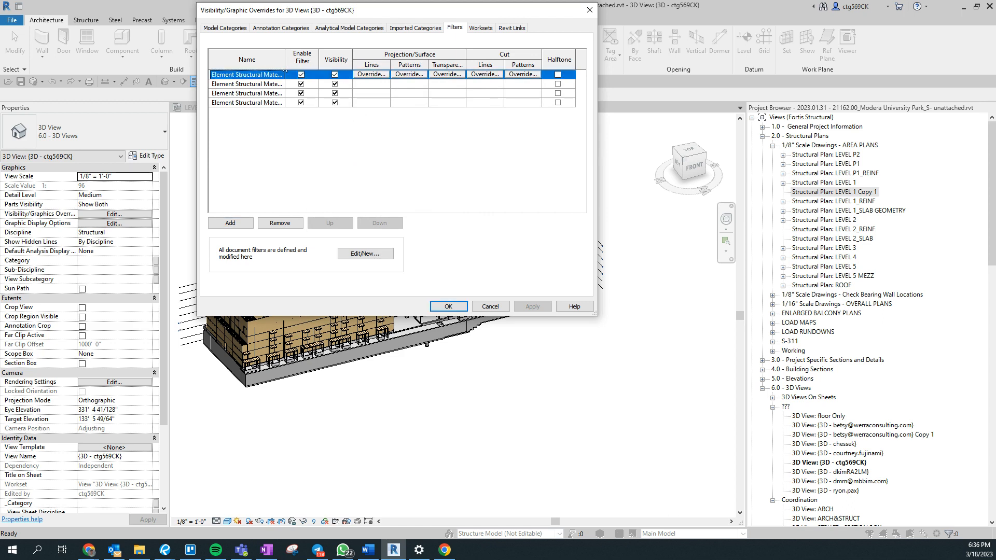
Turn off visibility for the Wood, Metal and CMU filters and apply the overrides to the view.
drag(284, 67, 346, 68)
click(394, 93)
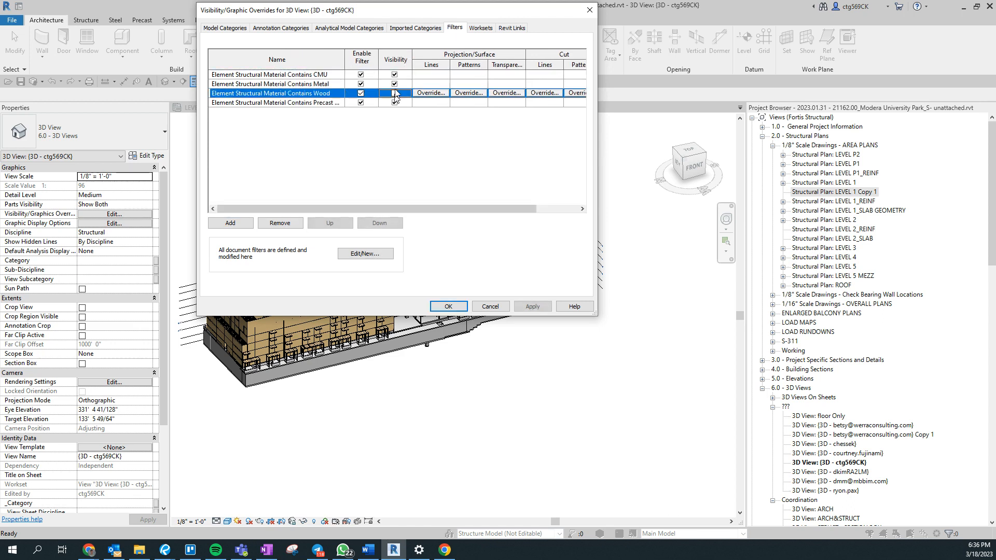
click(394, 84)
click(395, 75)
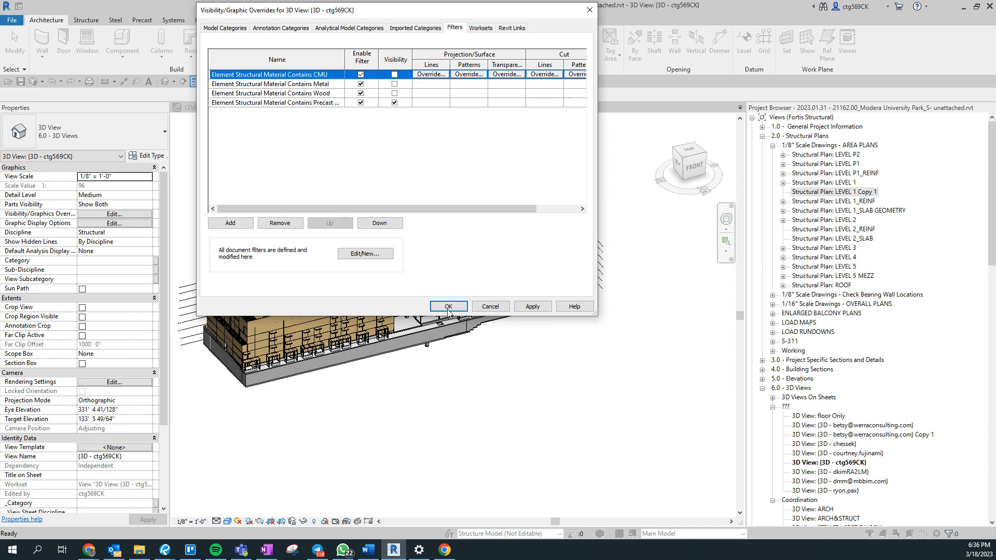
click(449, 306)
Examine the filtered 3D model and the properties of a beam system still shown in it.
scroll(320, 347, up, 5)
scroll(320, 347, up, 5)
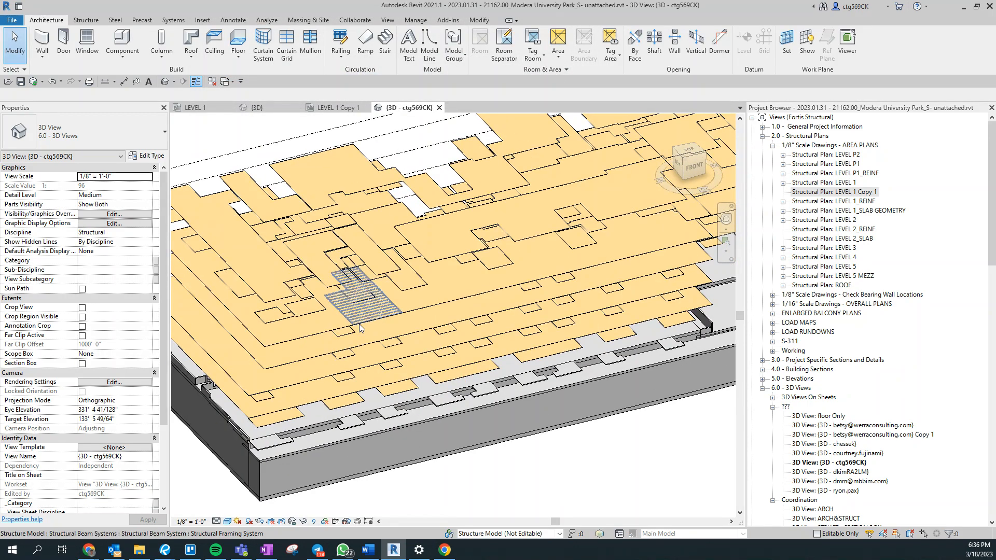
click(361, 327)
shift+middle_drag(365, 332, 425, 316)
middle_drag(557, 407, 494, 445)
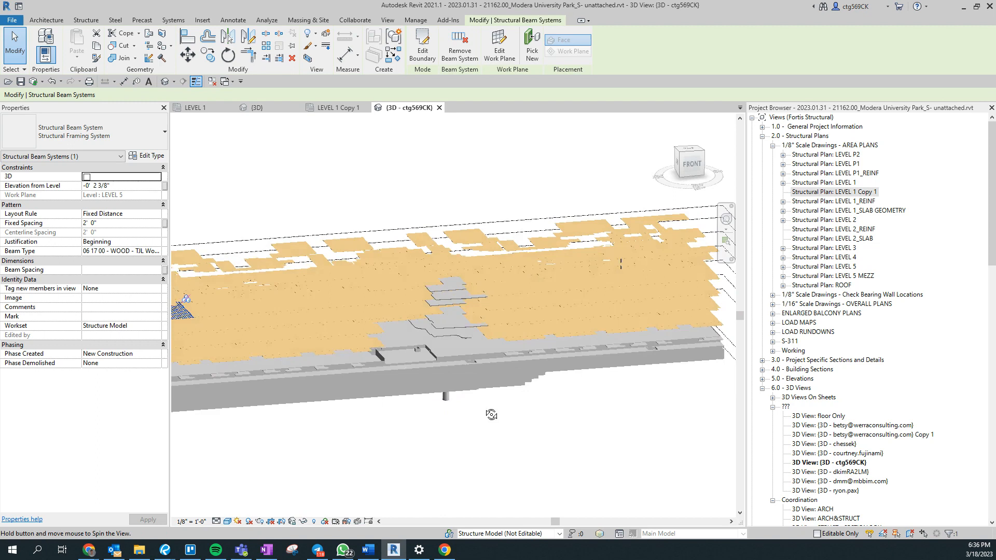
scroll(436, 361, up, 3)
Inspect the layer materials of the Level 3 floor's 3" LW Concrete on 2" Metal Deck assembly and close it without changes.
click(444, 347)
scroll(445, 347, up, 2)
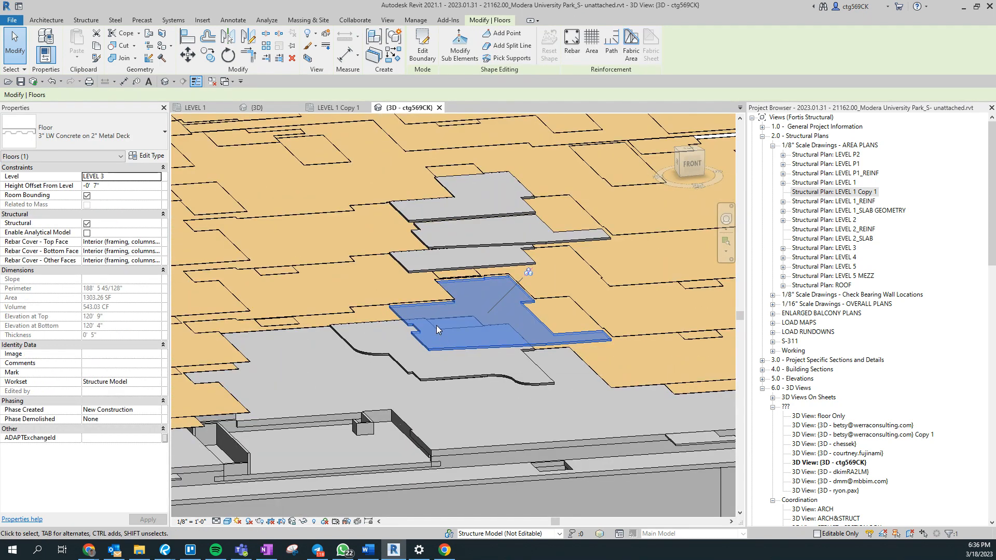
click(154, 161)
click(384, 194)
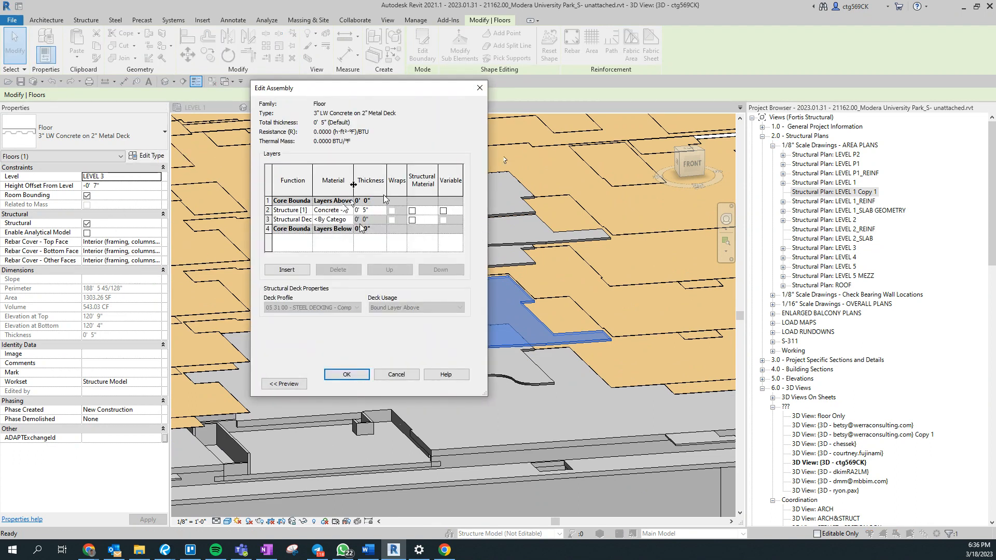
drag(353, 185, 369, 186)
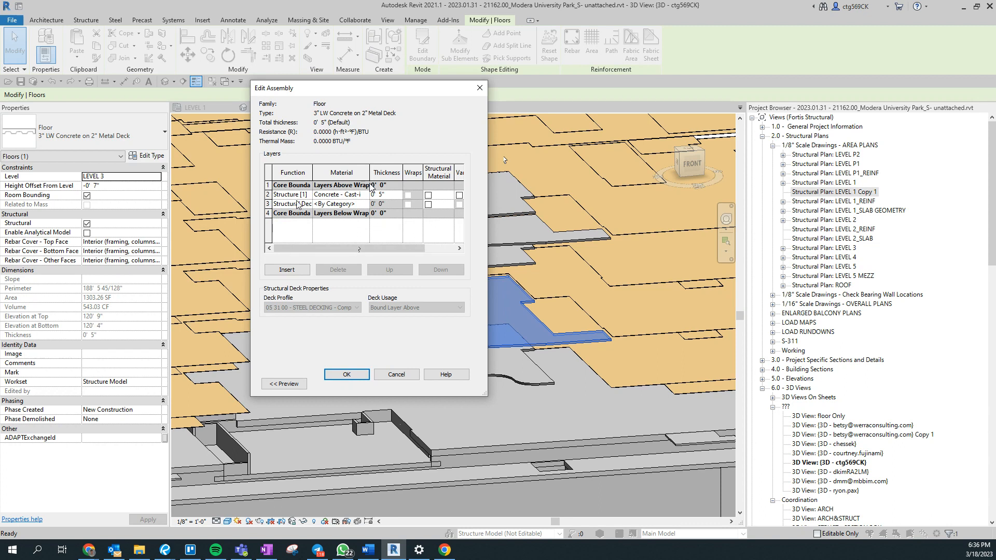
drag(312, 173, 328, 173)
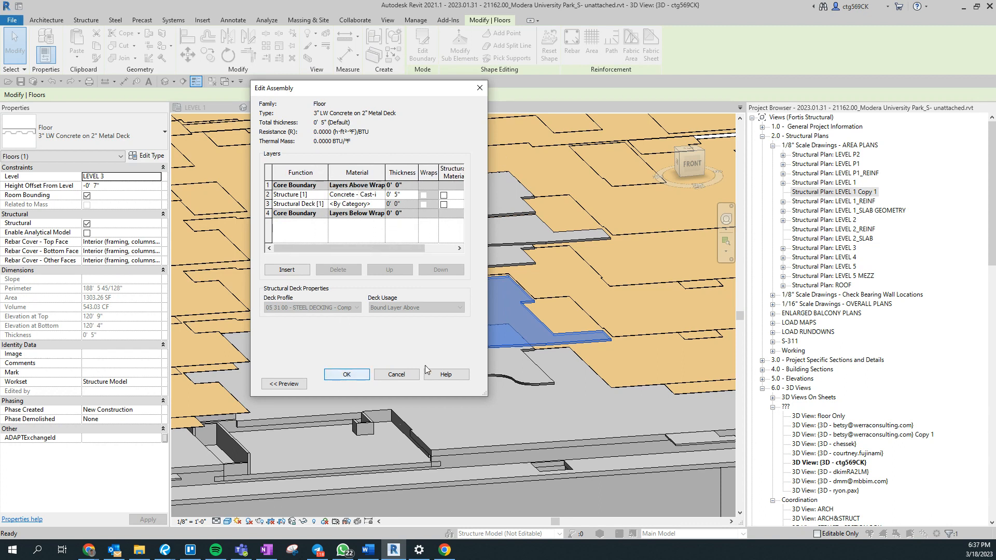
click(390, 374)
click(401, 384)
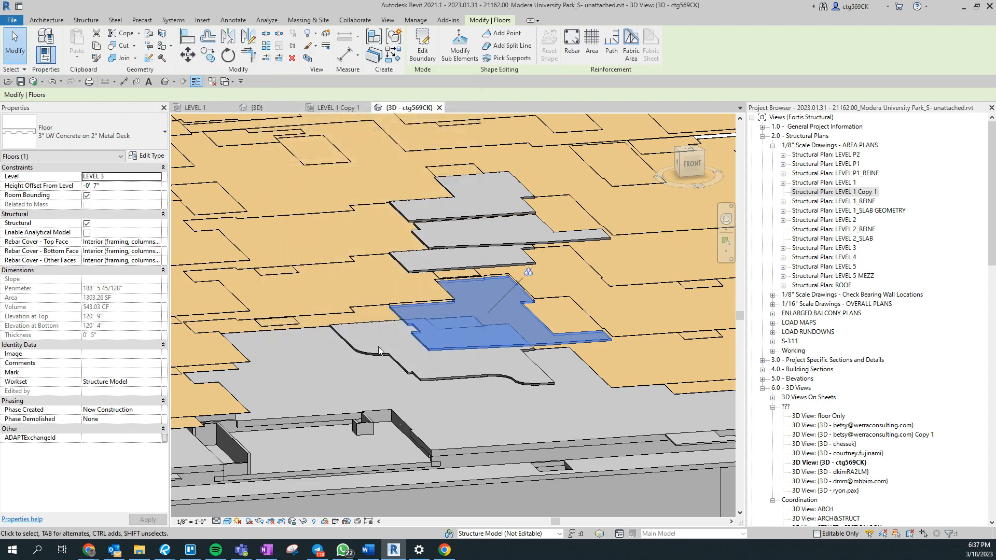
Examine the stacked floors from another angle and check the Level 2 concrete-on-metal-deck floor's properties.
scroll(389, 356, down, 5)
click(463, 463)
shift+middle_drag(408, 414, 574, 369)
scroll(574, 369, up, 5)
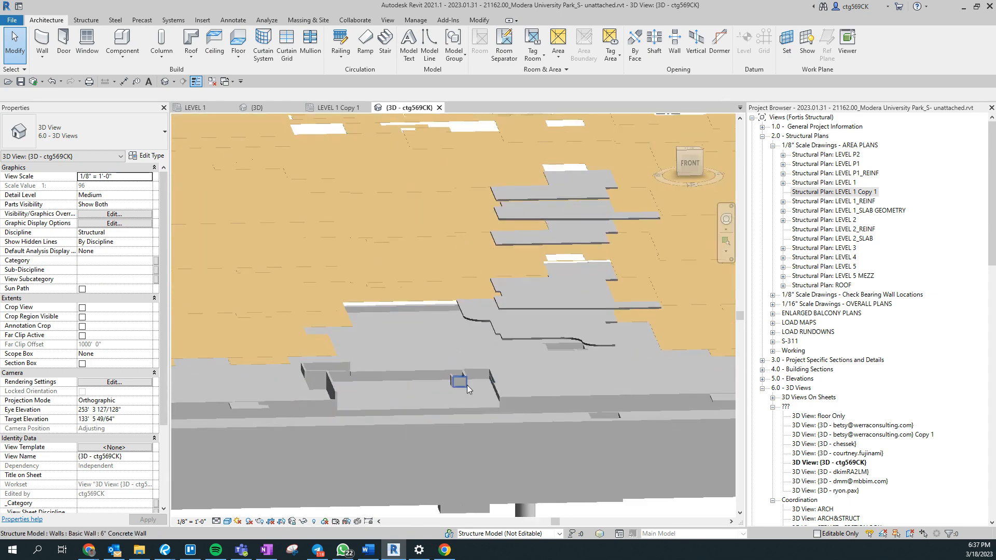
click(521, 334)
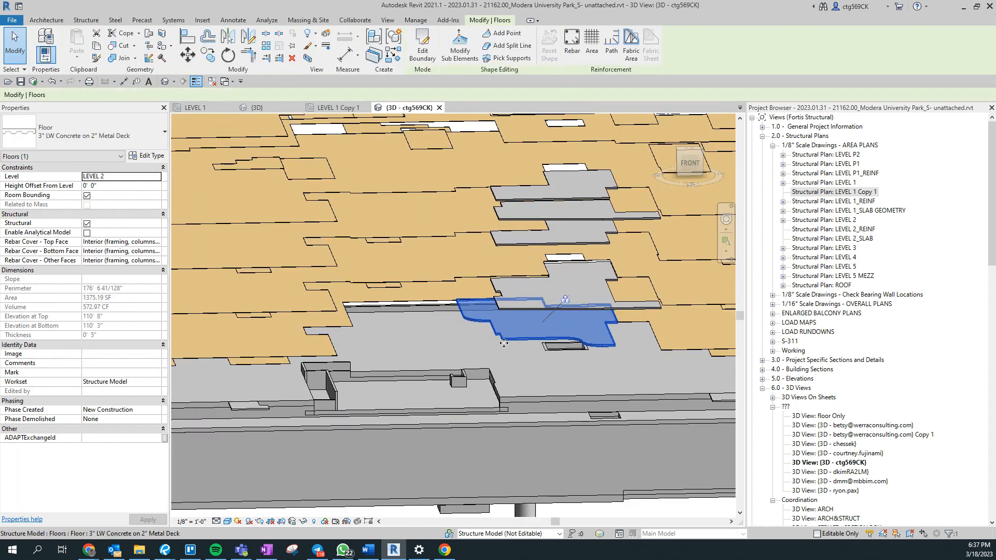
key(Escape)
Review the Metal filter's material rules without changing them and recheck the Level 2 metal deck floor's properties.
key(v)
key(g)
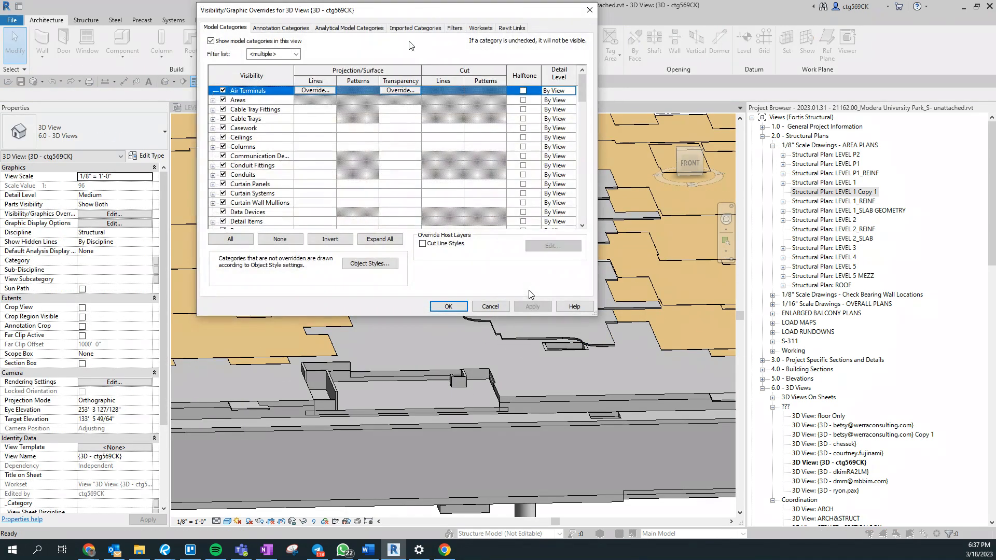
click(455, 28)
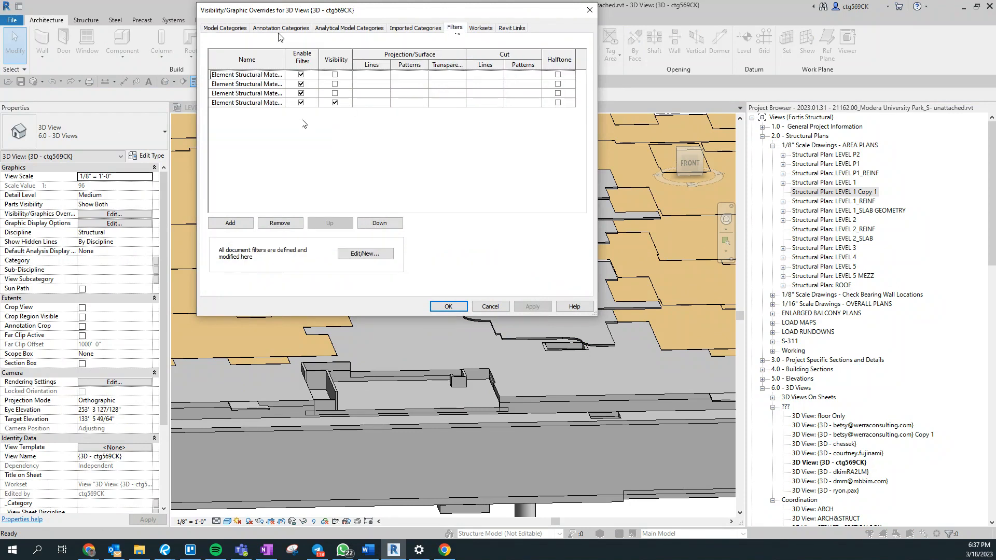
drag(285, 59, 341, 63)
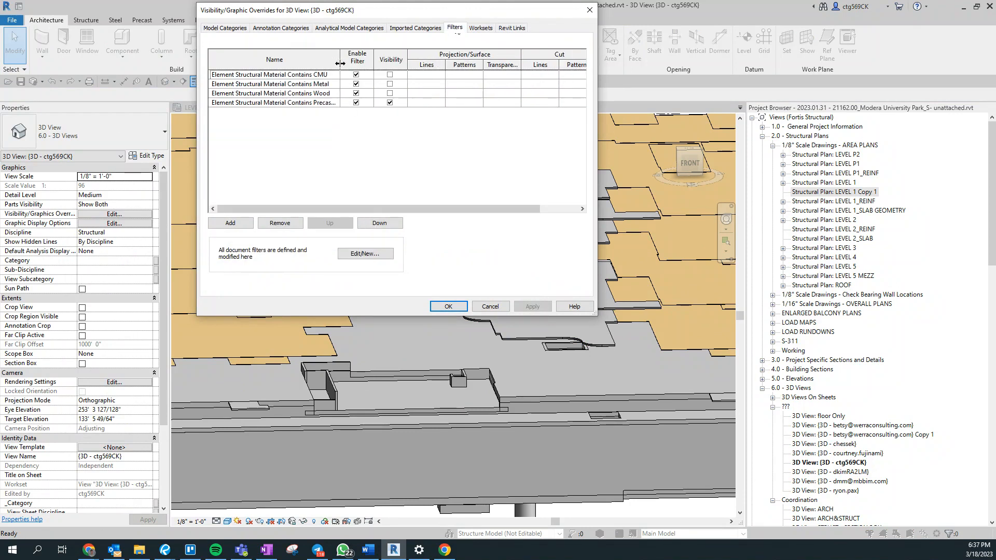
click(316, 85)
click(382, 256)
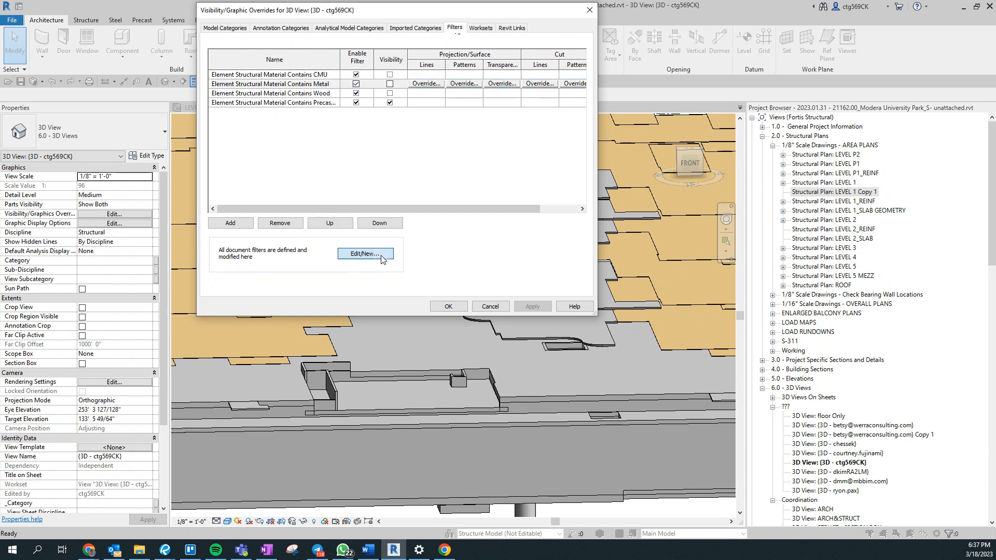
scroll(652, 210, down, 2)
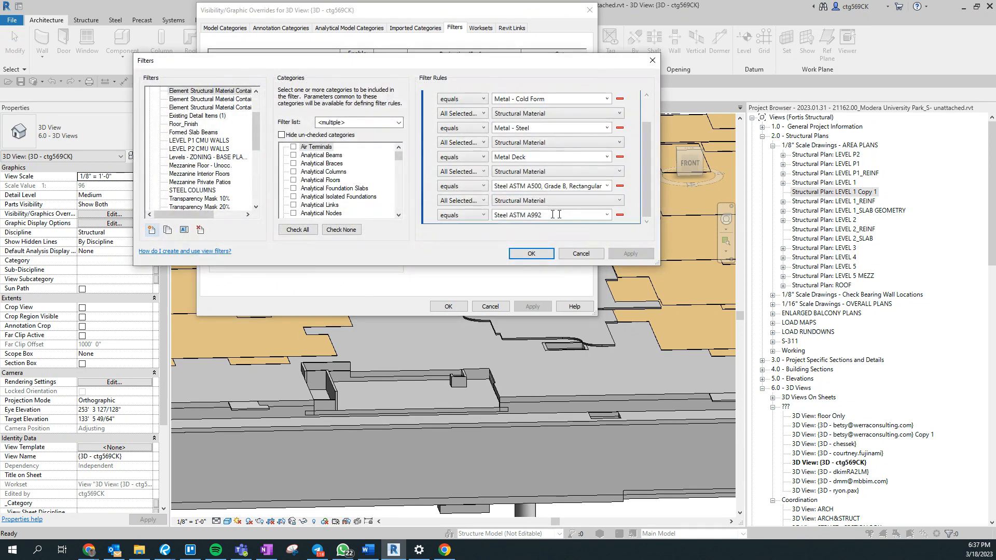
key(Escape)
key(Escape)
click(526, 331)
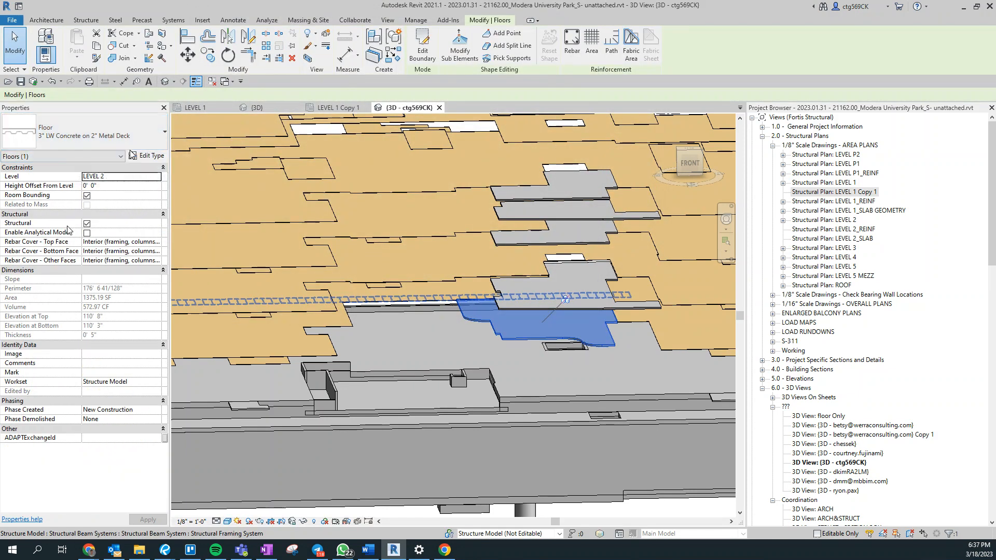
key(Escape)
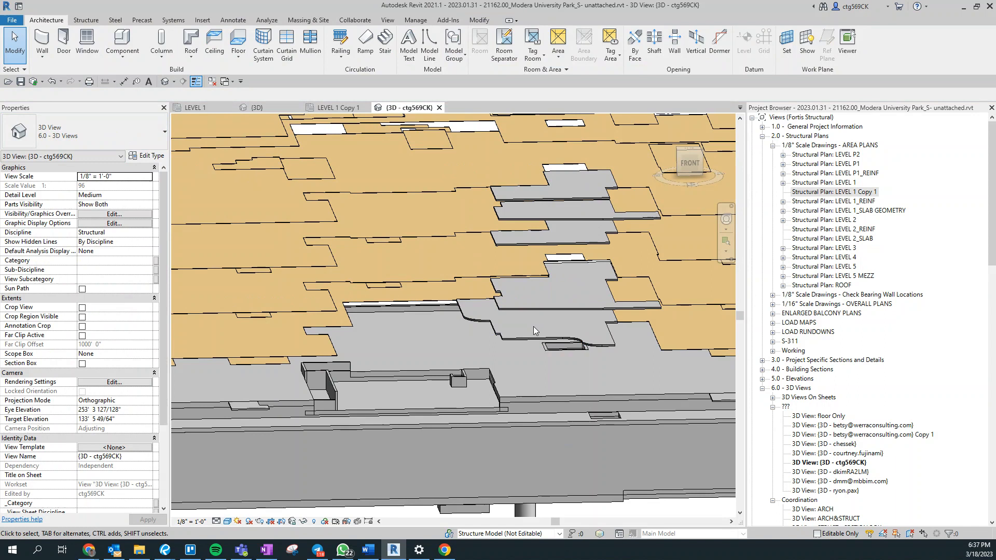
Edit the view's Metal structural material filter and add another OR rule based on Type Name.
key(v)
key(g)
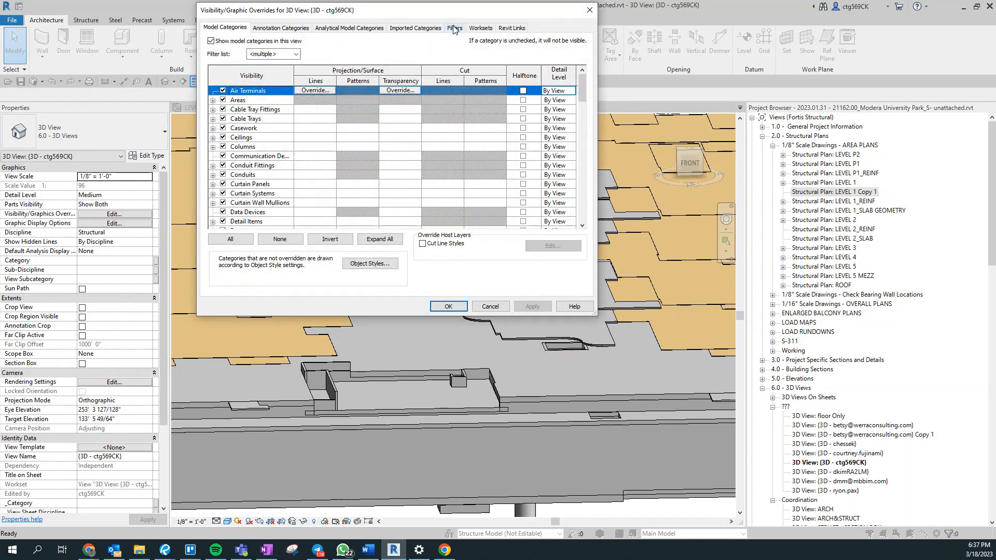
click(453, 29)
click(229, 87)
drag(285, 58, 370, 62)
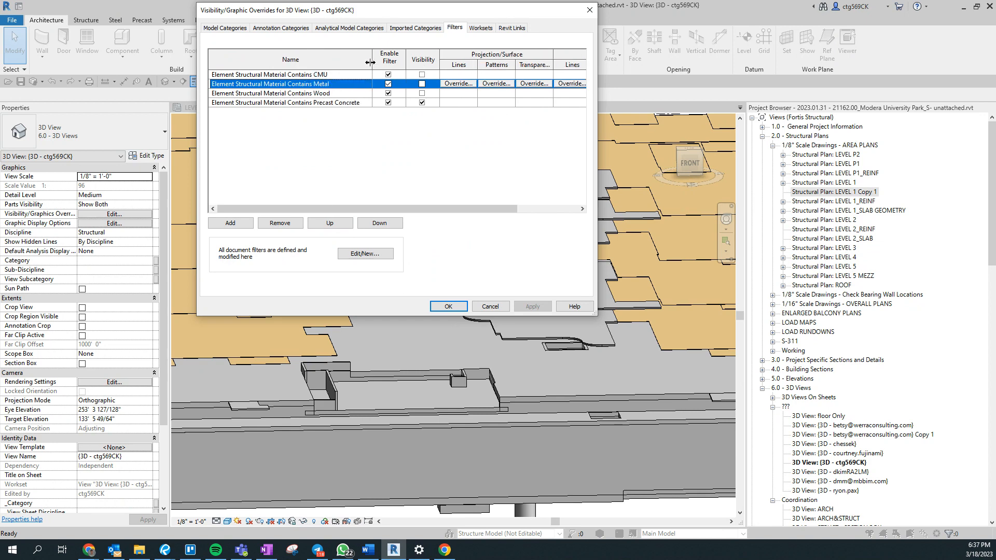
click(378, 255)
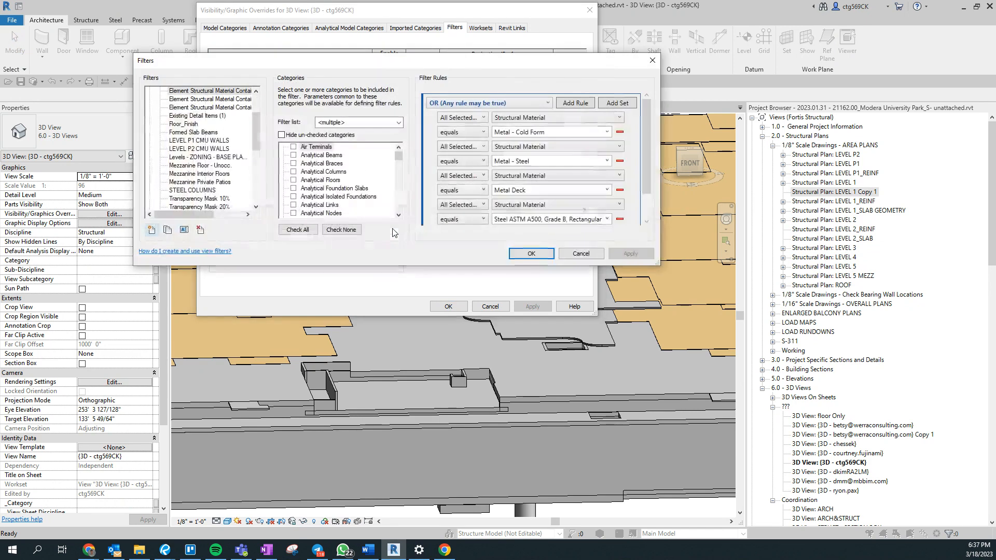
drag(643, 154, 681, 151)
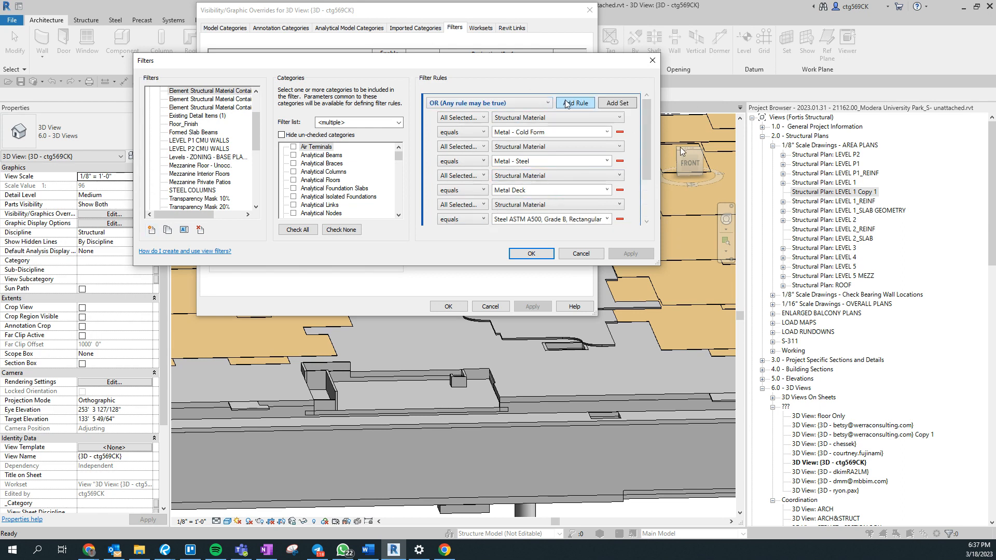
scroll(641, 168, down, 3)
click(563, 201)
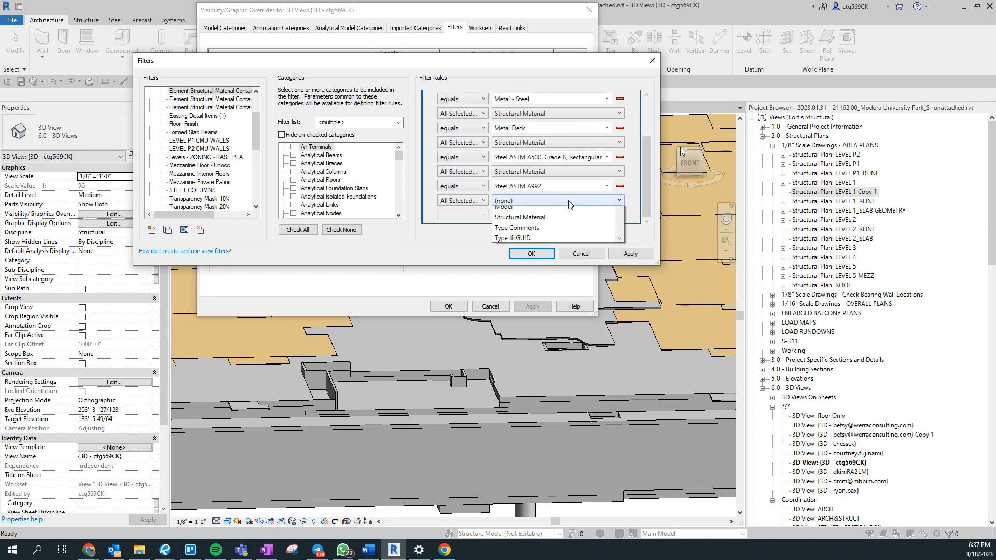
scroll(555, 361, down, 2)
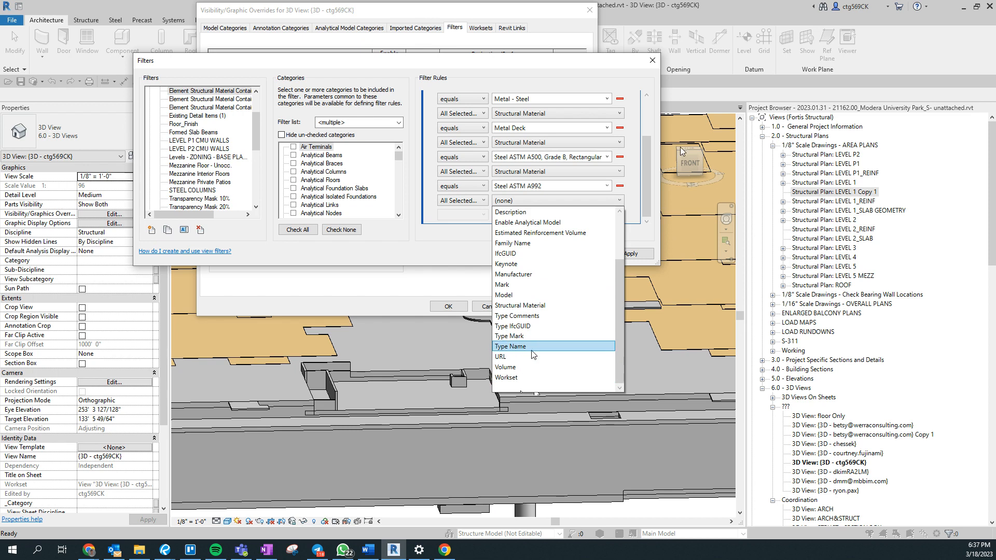
click(526, 345)
click(462, 215)
click(469, 224)
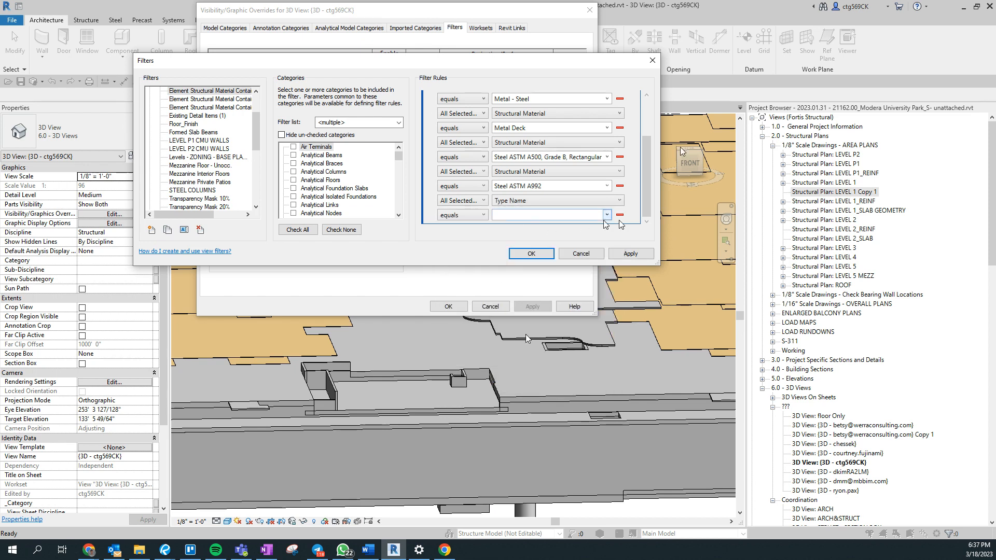
Look through the type names available as the value of the Metal filter's new rule for metal deck types.
click(606, 214)
scroll(625, 320, down, 8)
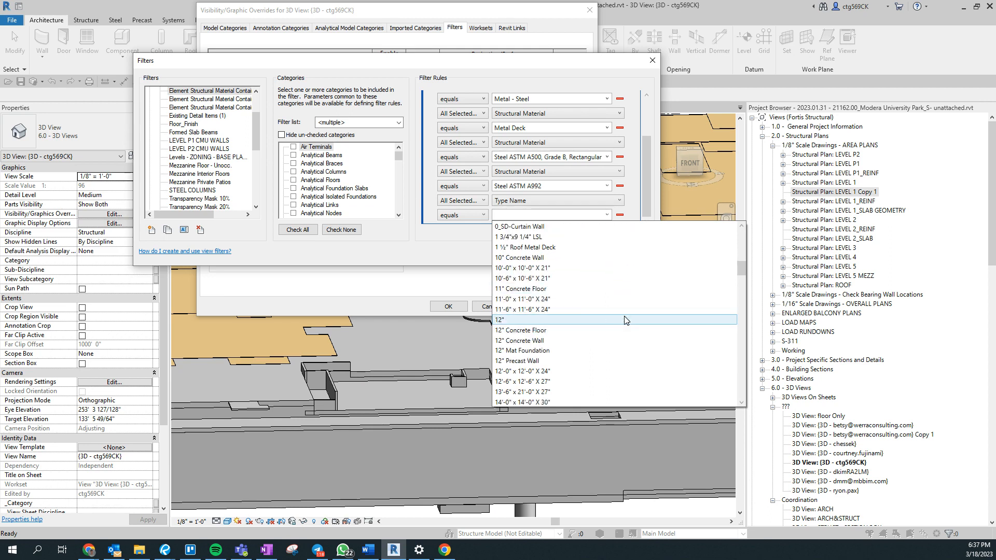
scroll(625, 320, down, 6)
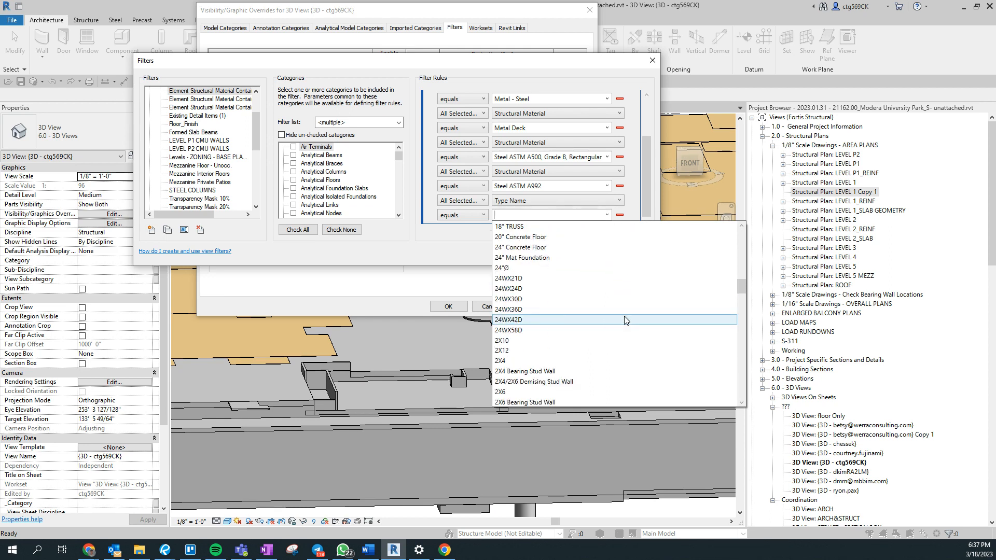
scroll(626, 332, down, 3)
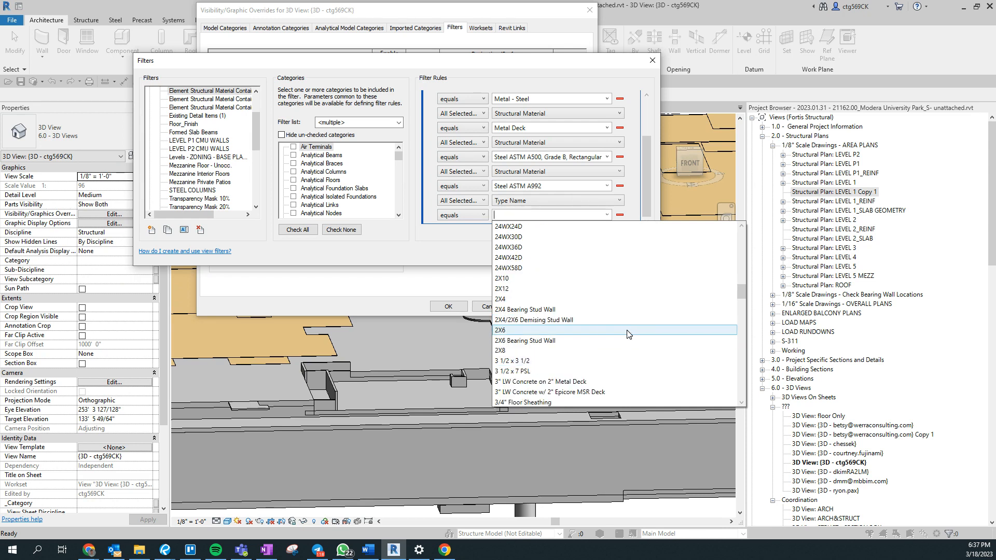
scroll(628, 333, up, 3)
scroll(626, 343, up, 10)
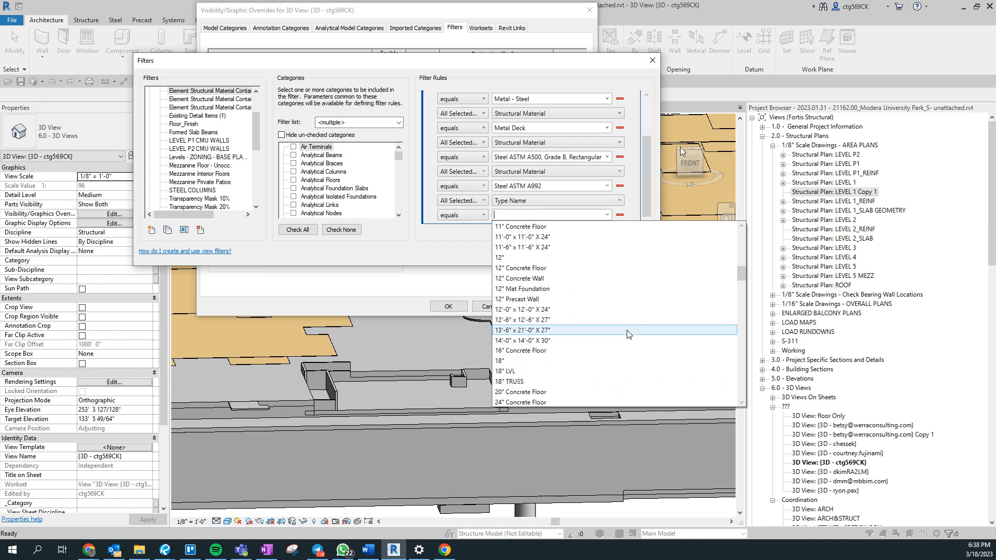
scroll(623, 358, down, 5)
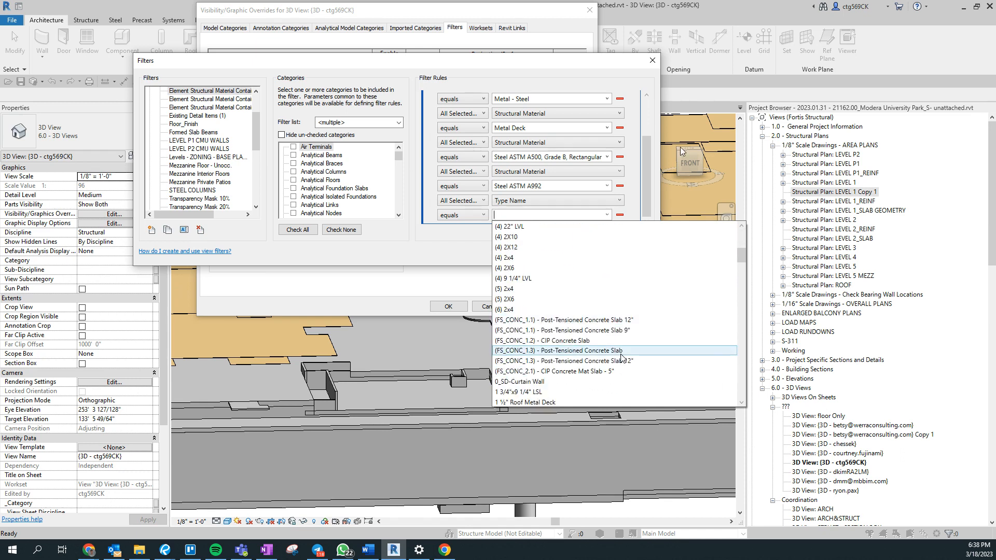
scroll(622, 358, down, 1)
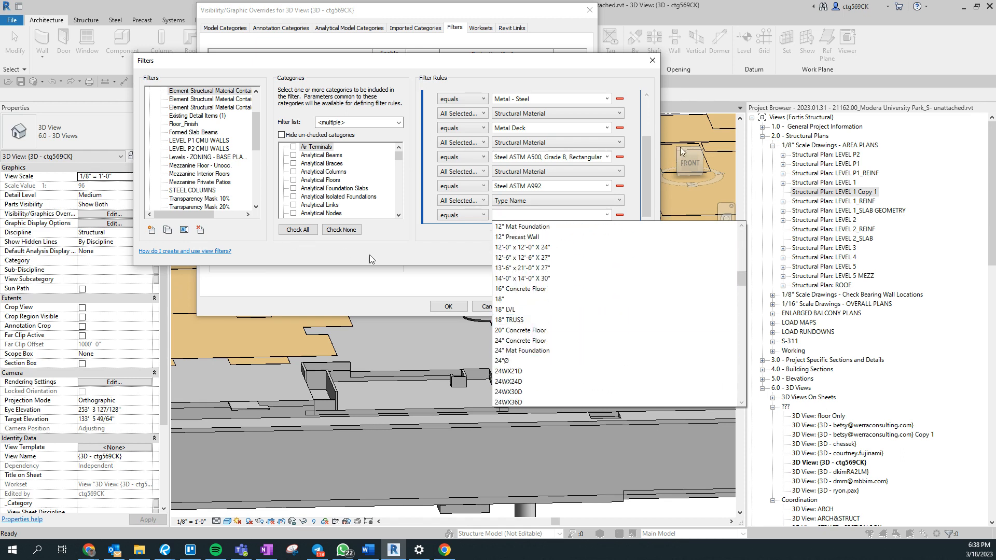
click(462, 223)
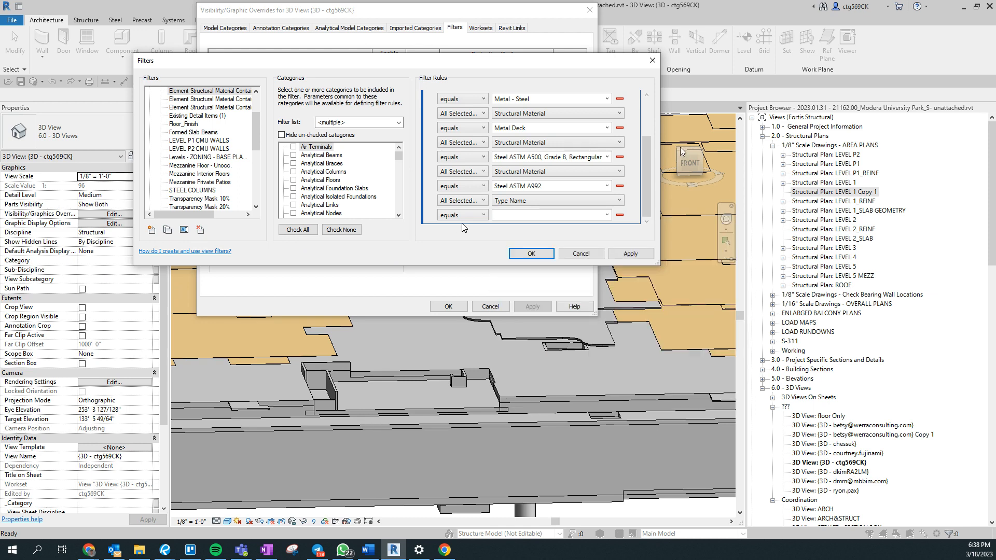
Set the Metal filter's Type Name rule to contains "Metal Deck" and apply the filter changes to the 3D view.
click(463, 215)
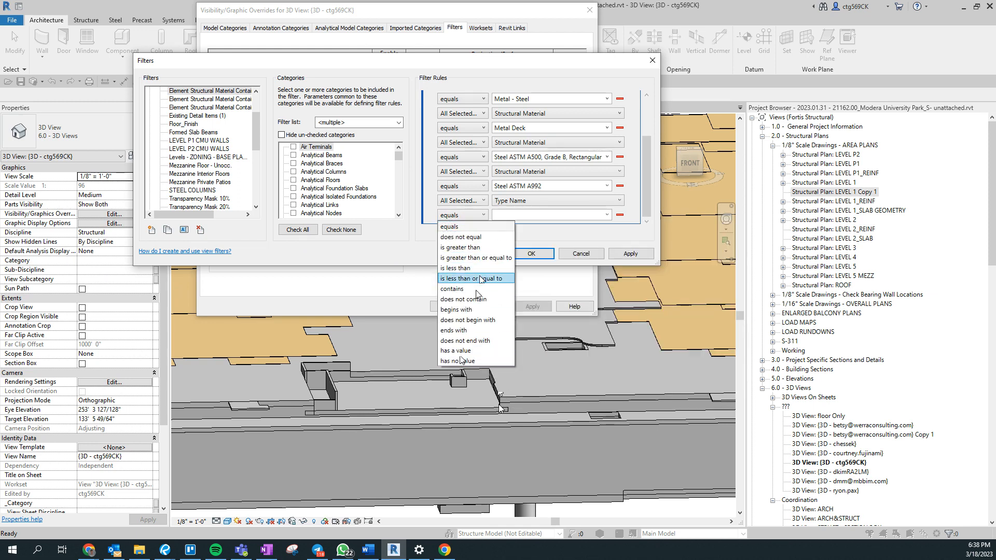
click(452, 289)
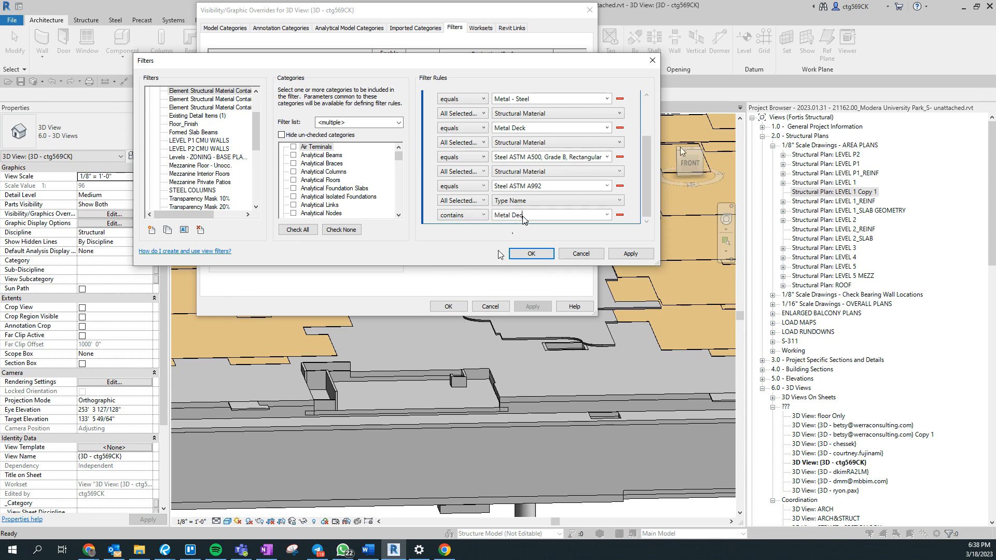
key(Return)
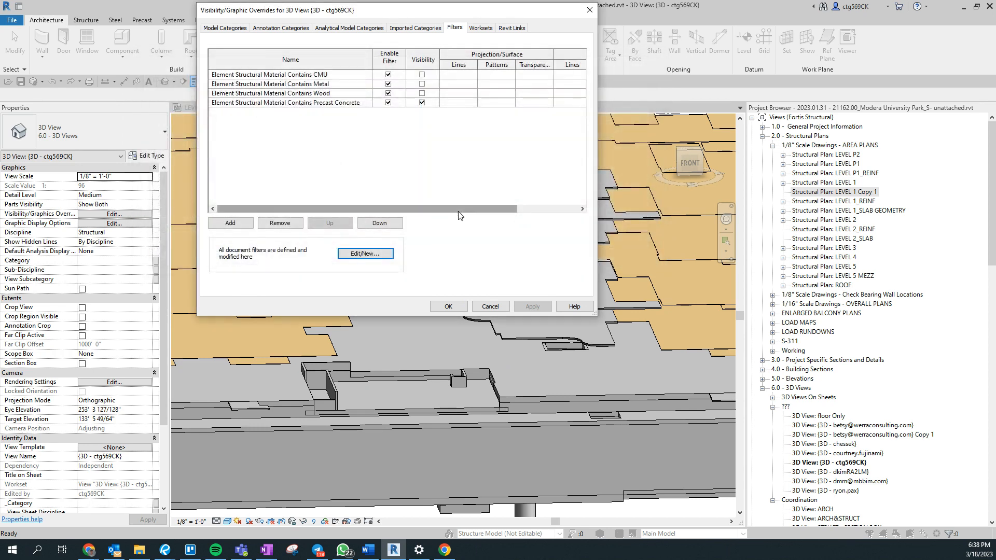
click(446, 306)
Examine the filtered floors from a near-front angle and check the properties of a beam system at Level 2.
scroll(536, 337, down, 3)
shift+middle_drag(286, 397, 307, 343)
click(304, 337)
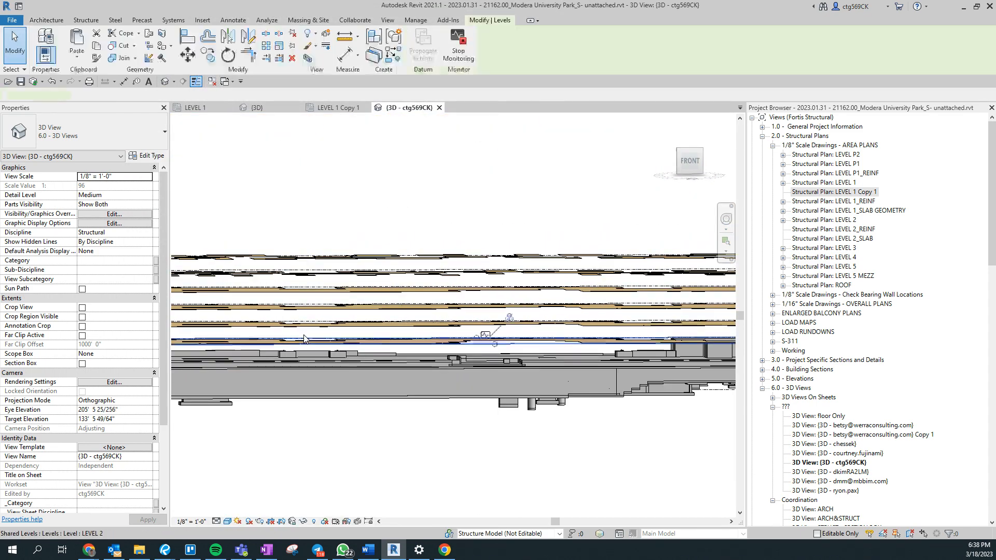
scroll(294, 347, up, 2)
click(296, 351)
scroll(299, 356, up, 4)
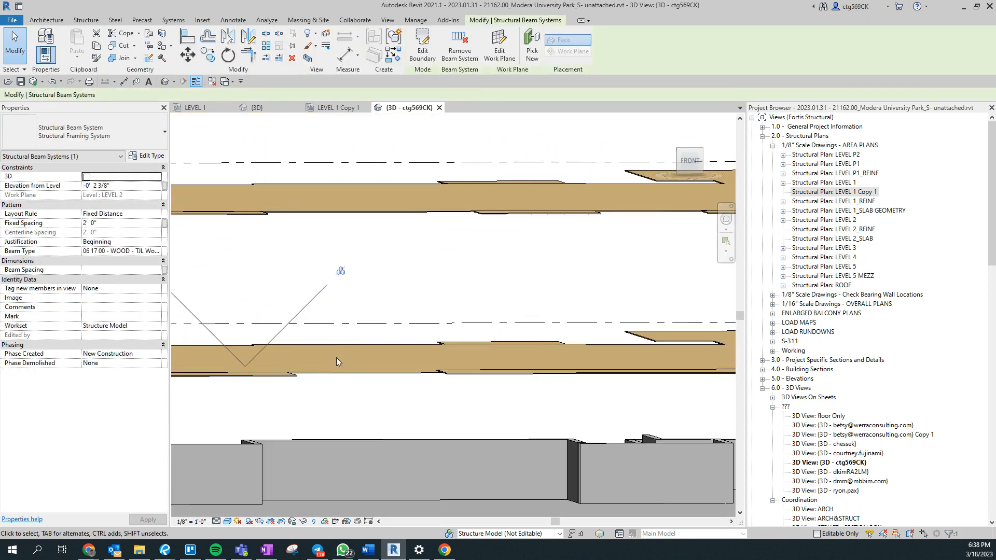
scroll(336, 357, up, 3)
click(334, 392)
key(Escape)
Check the elements still shown at Level 2, including the properties of the 3/4" Floor Sheathing floor.
scroll(336, 379, down, 2)
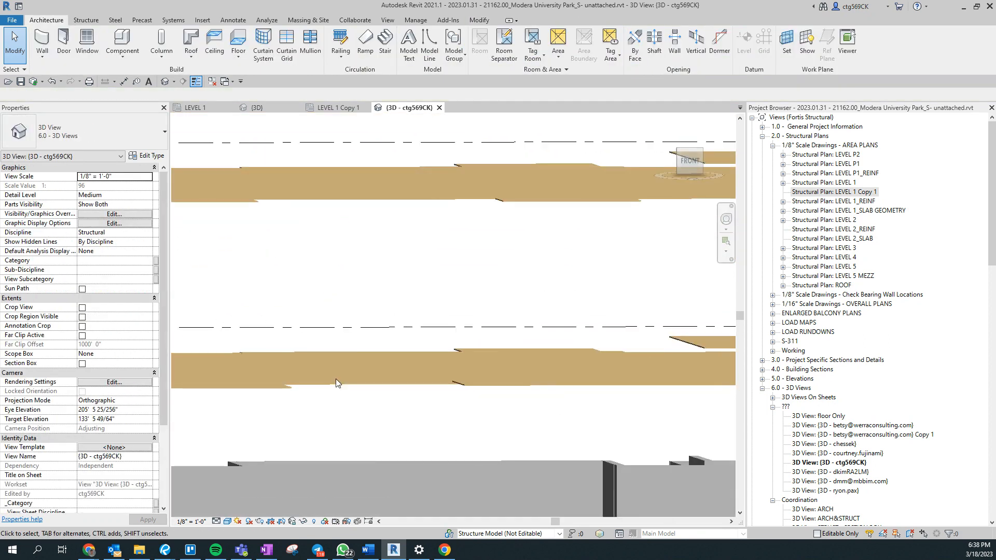
click(335, 383)
key(Escape)
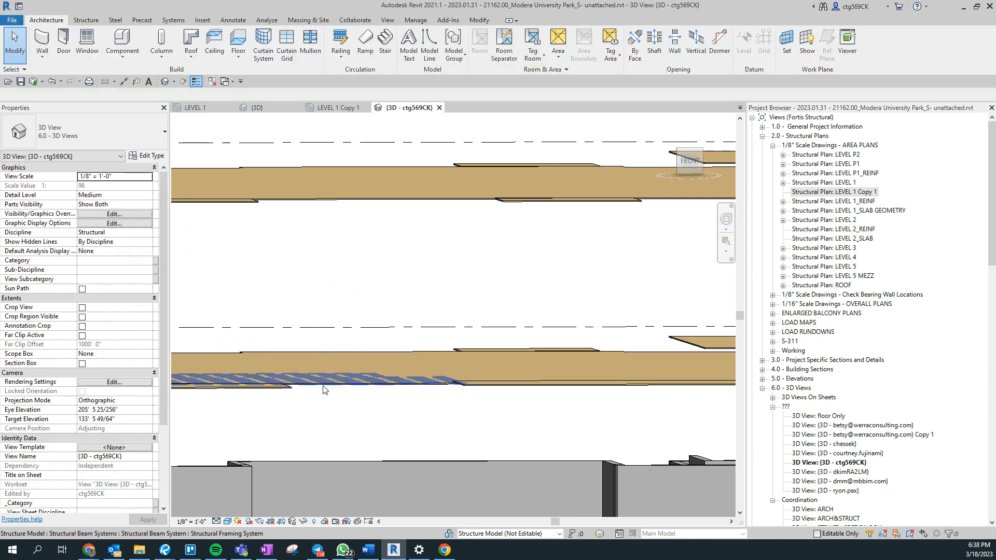
click(314, 366)
key(Escape)
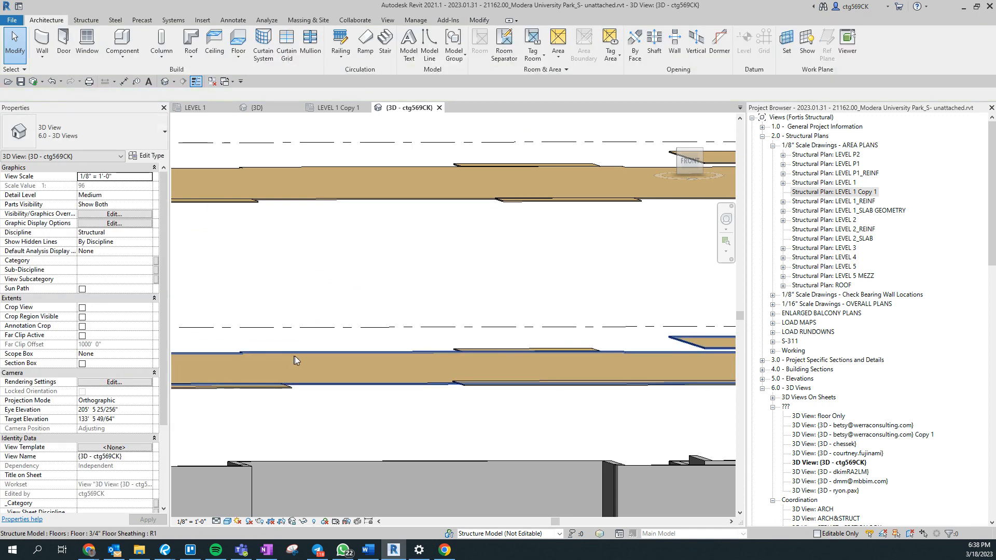
click(306, 348)
key(Escape)
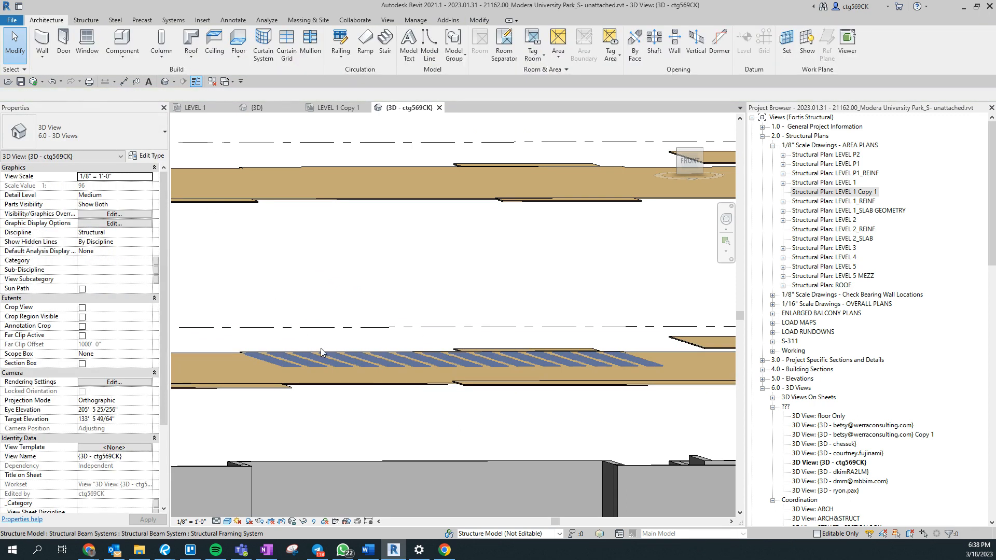
click(313, 351)
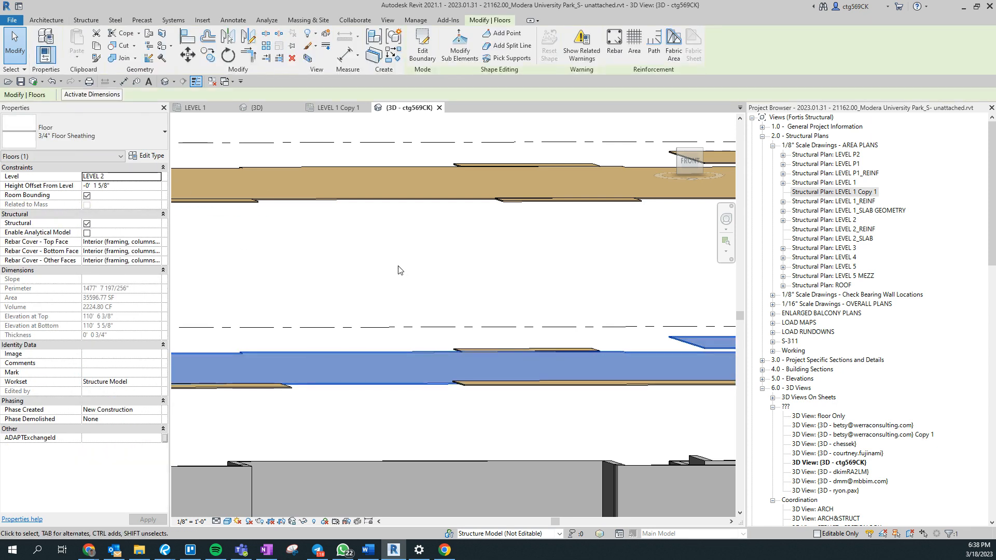
Inspect the layer materials of the Level 2 3/4" Floor Sheathing assembly and close it without changes.
scroll(399, 270, down, 7)
middle_drag(632, 360, 391, 441)
shift+middle_drag(444, 419, 452, 457)
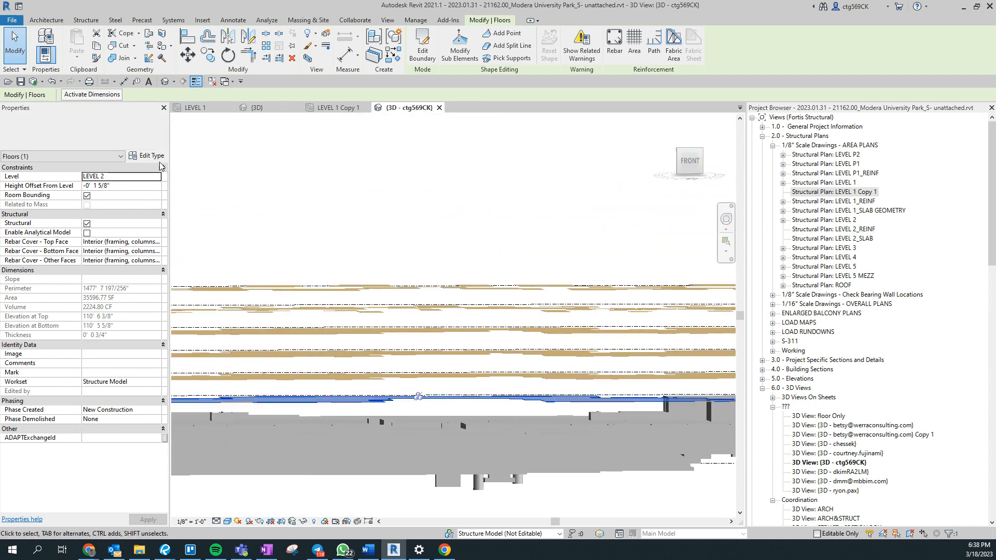
click(148, 156)
click(399, 189)
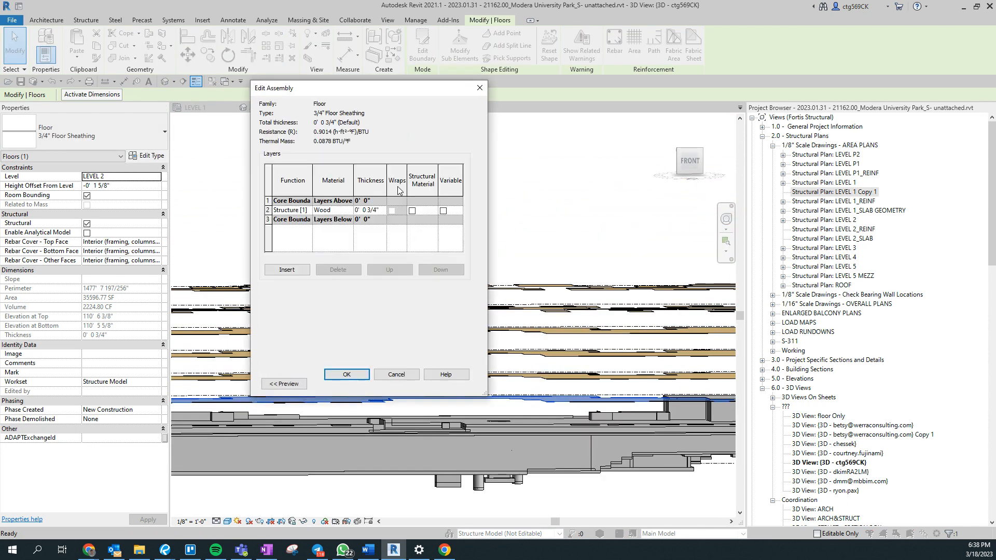
key(Escape)
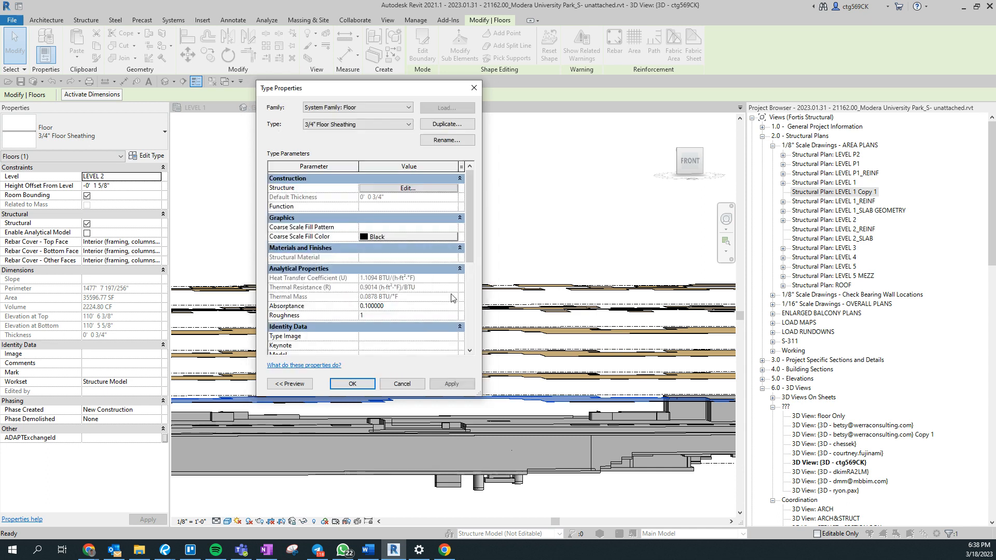
key(Escape)
Edit the view's Wood structural material filter and add another OR rule based on Type Name.
key(v)
key(g)
click(455, 28)
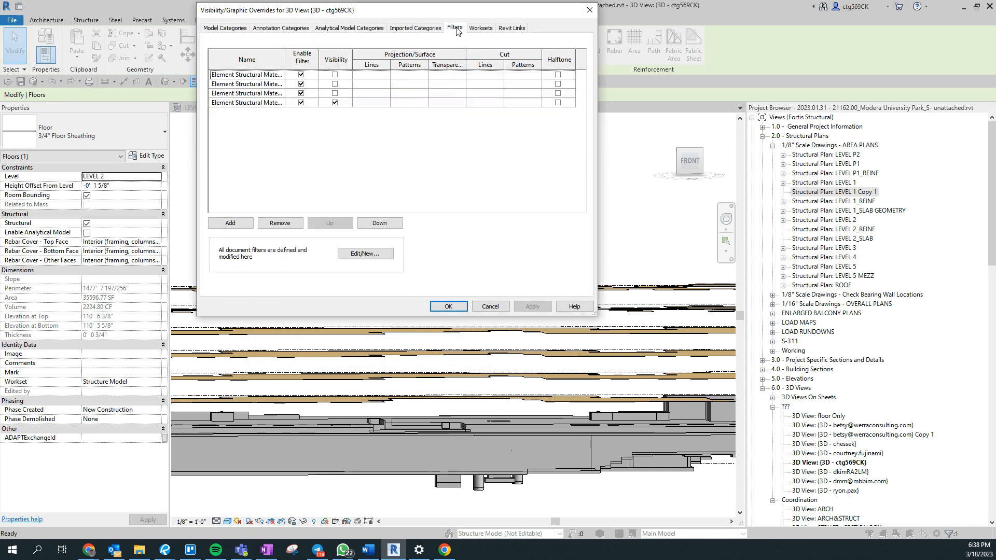
drag(285, 53, 447, 58)
click(341, 94)
click(366, 254)
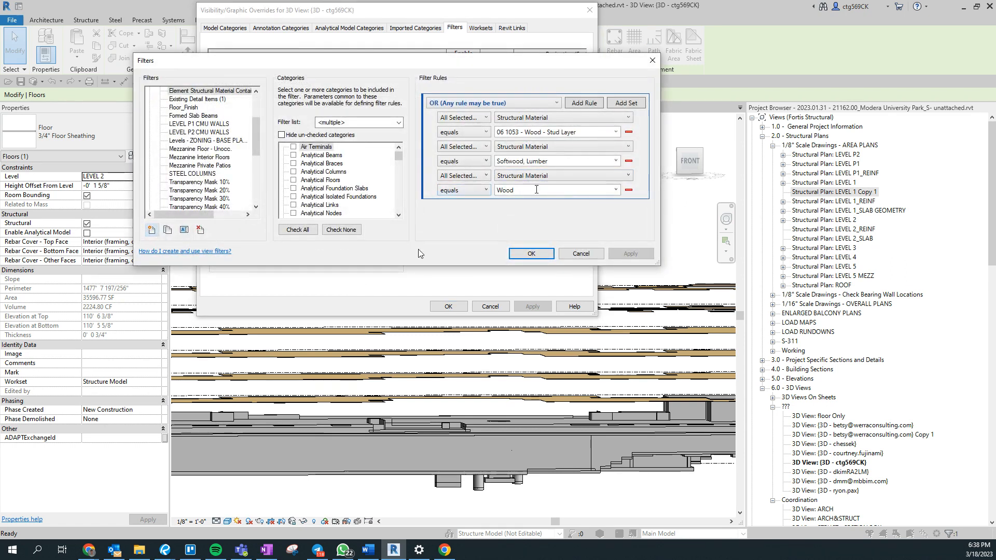
click(560, 176)
click(561, 179)
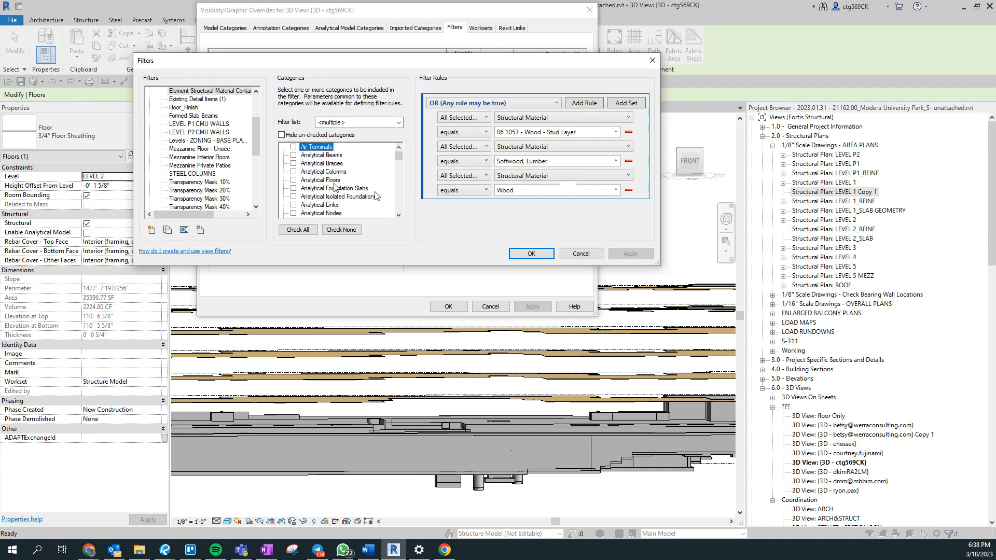
scroll(335, 190, down, 5)
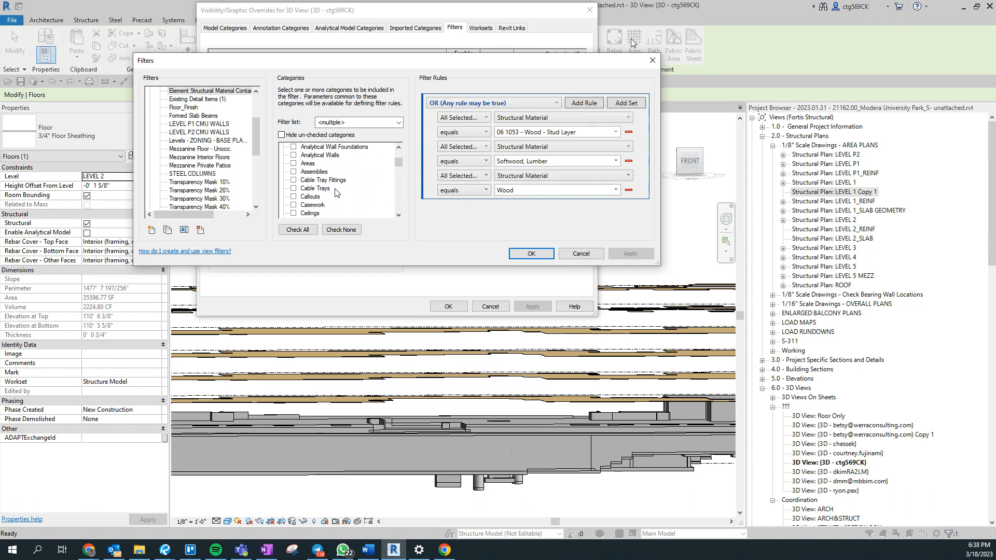
click(575, 104)
click(519, 205)
scroll(528, 363, down, 3)
click(527, 351)
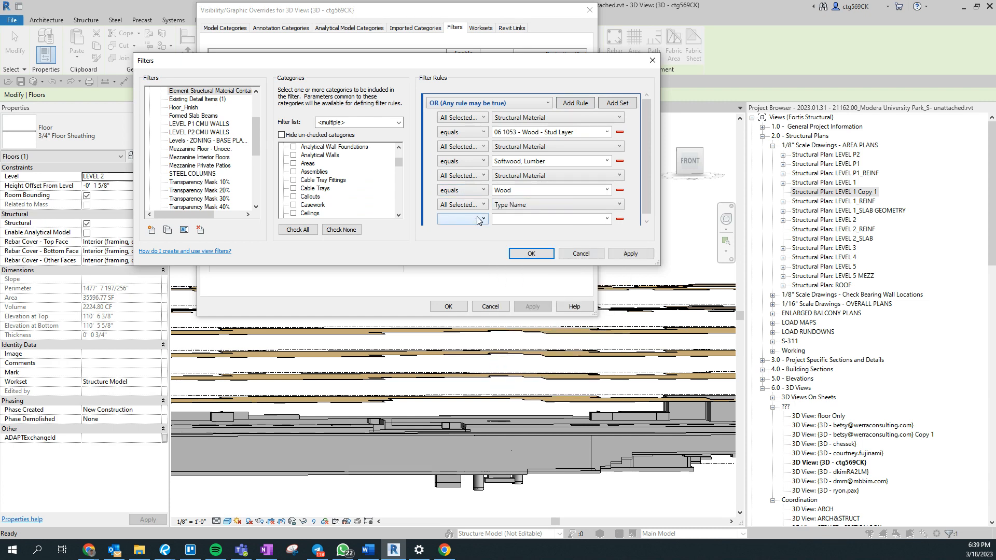
Complete the Wood filter's new Type Name rule as equals 3/4" Floor Sheathing and apply it to the 3D view.
click(463, 218)
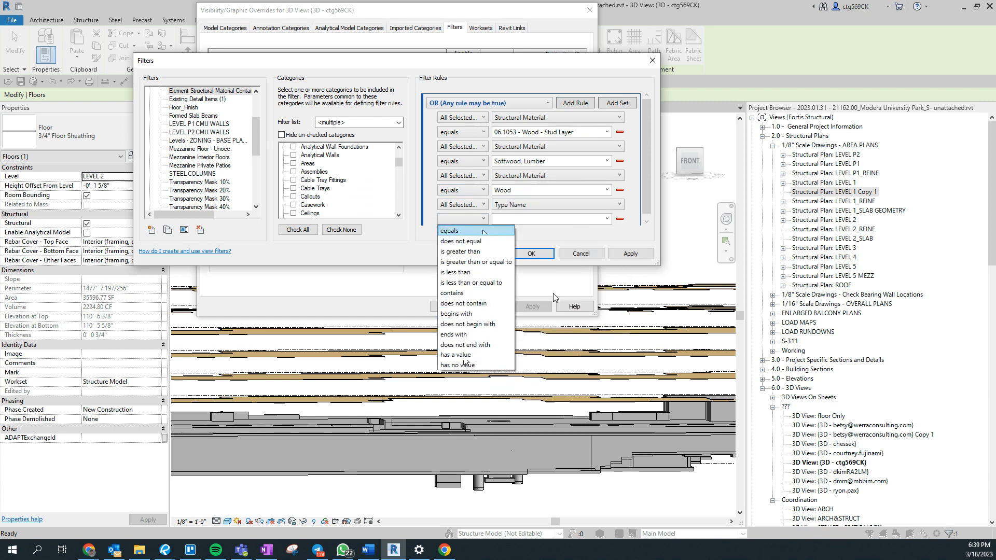
click(449, 231)
click(607, 219)
scroll(596, 304, down, 10)
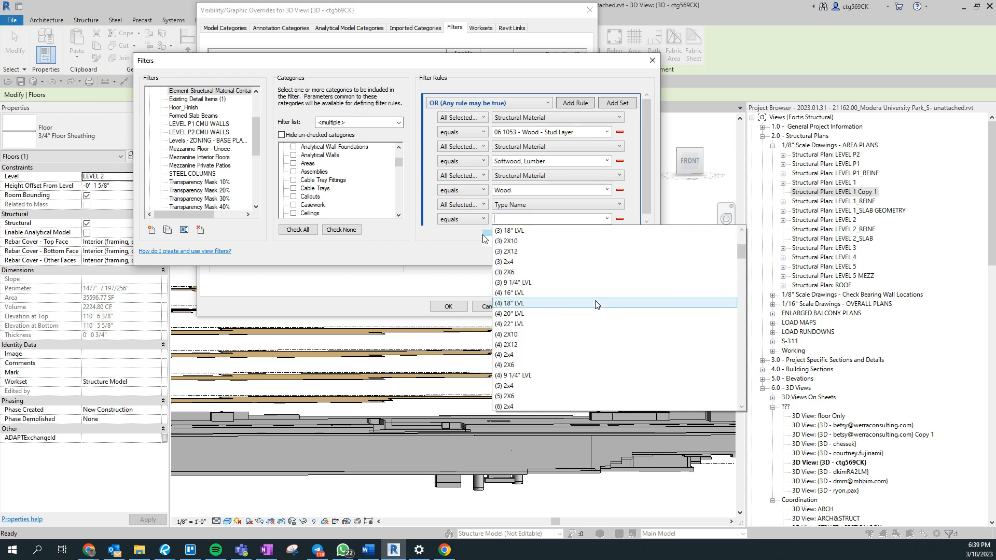
scroll(595, 305, down, 10)
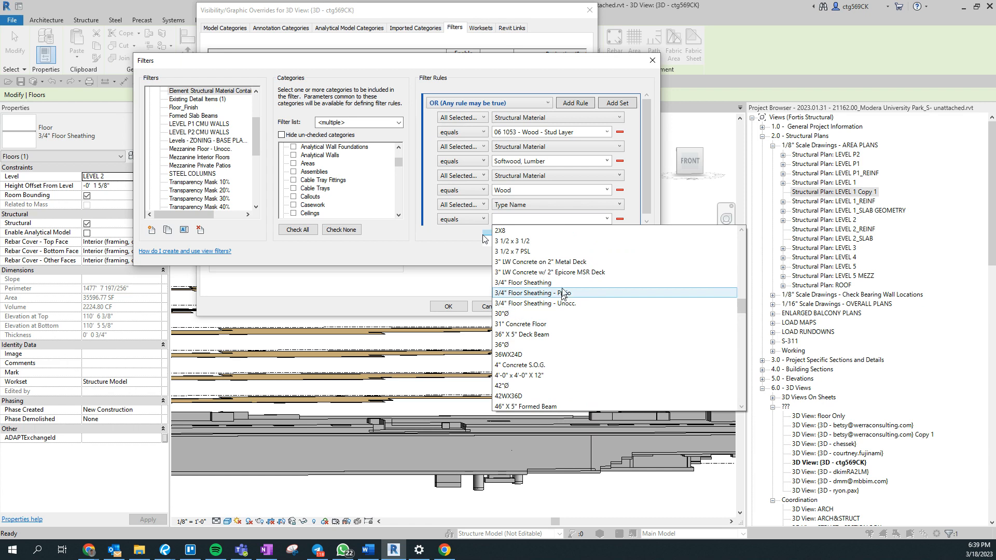
click(565, 284)
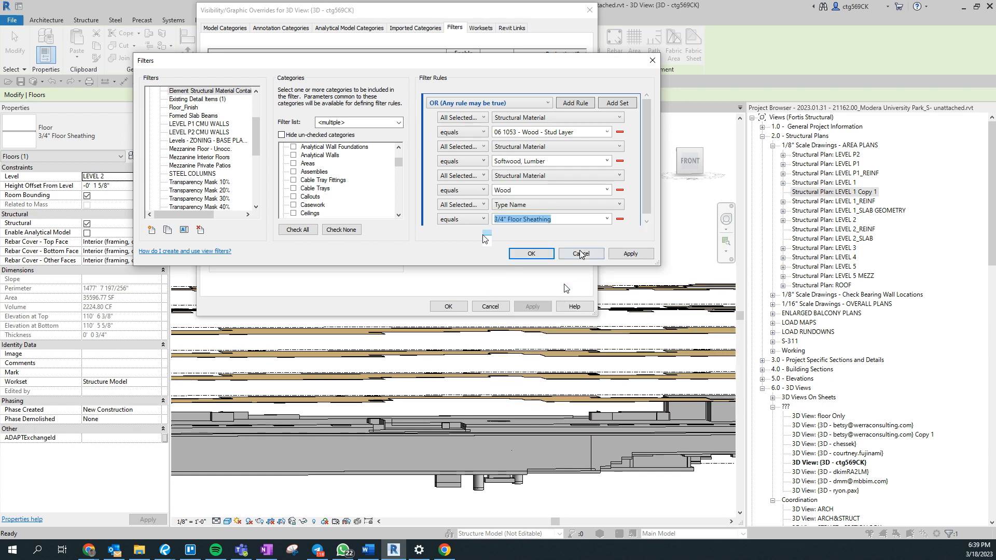
click(629, 253)
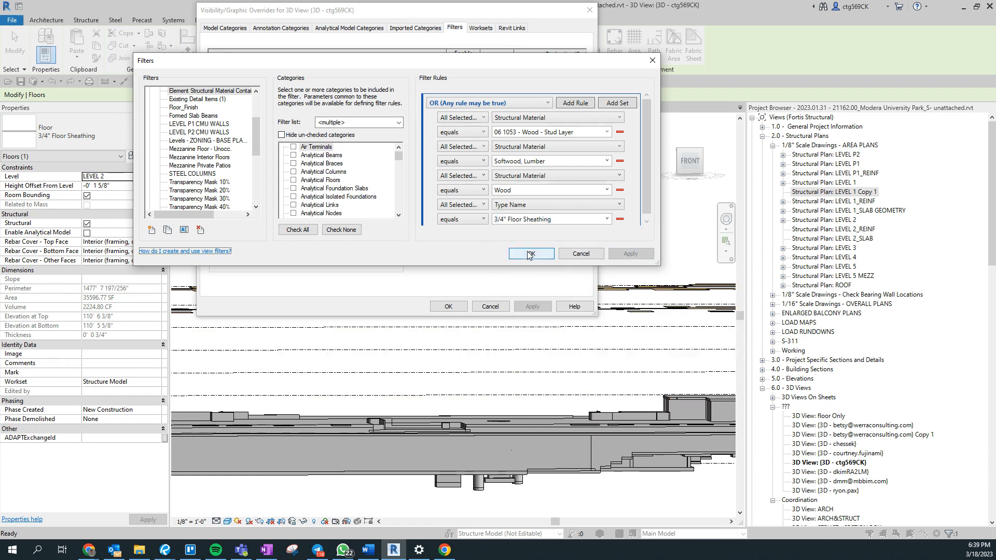
click(530, 254)
click(448, 306)
Attach the top of the tall 8" Concrete Wall that projects above Level 2 to the 12" Concrete Floor.
scroll(490, 348, down, 2)
shift+middle_drag(490, 348, 519, 383)
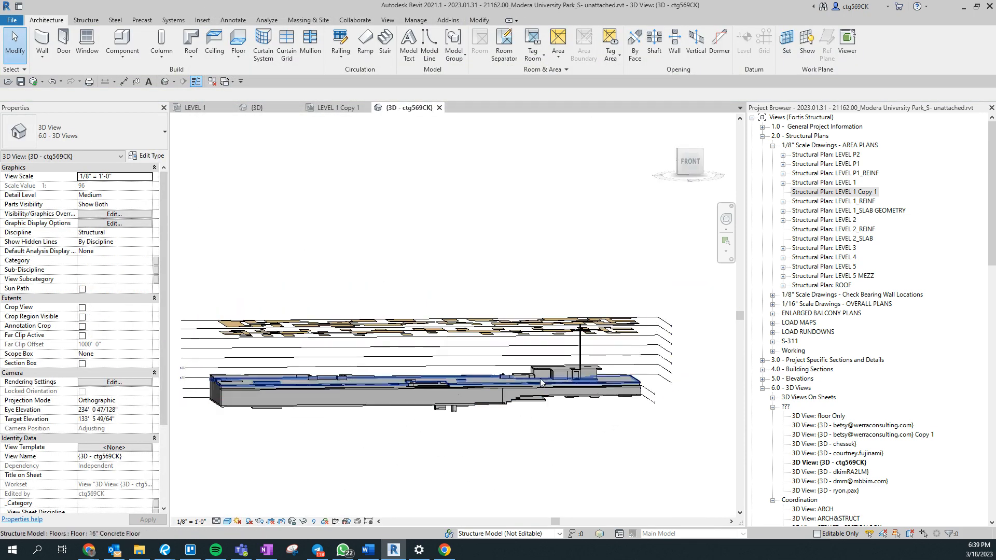
scroll(519, 383, up, 6)
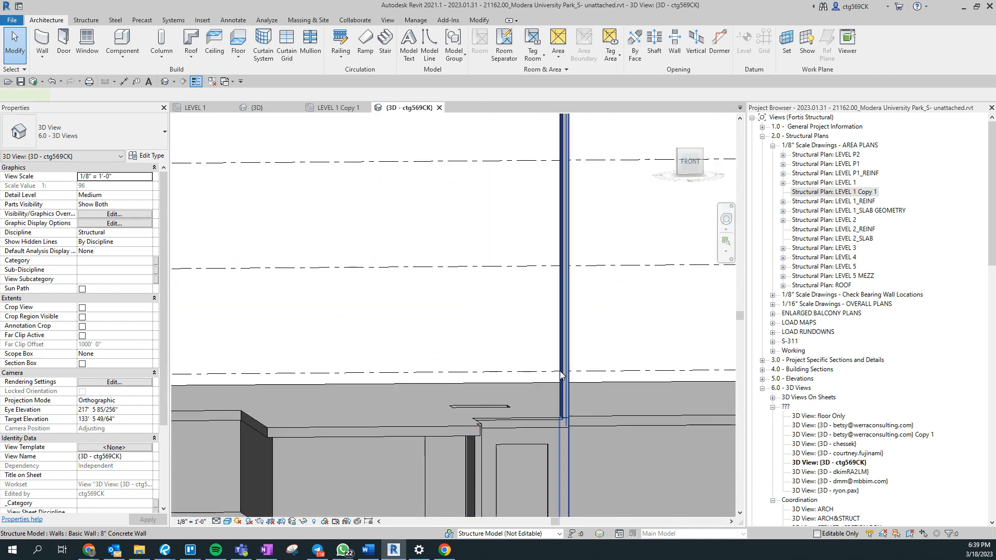
click(560, 374)
shift+middle_drag(560, 371, 522, 437)
scroll(556, 421, up, 5)
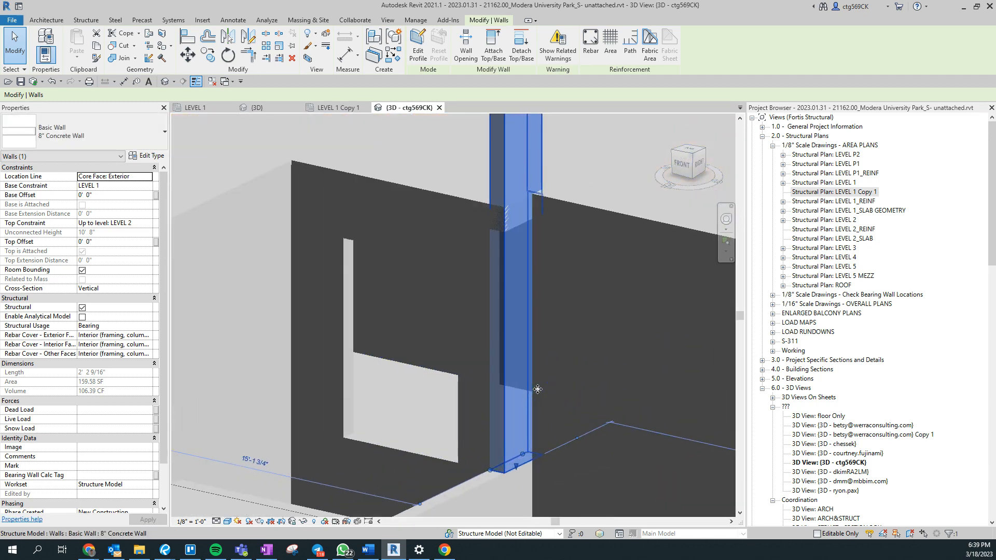
click(492, 42)
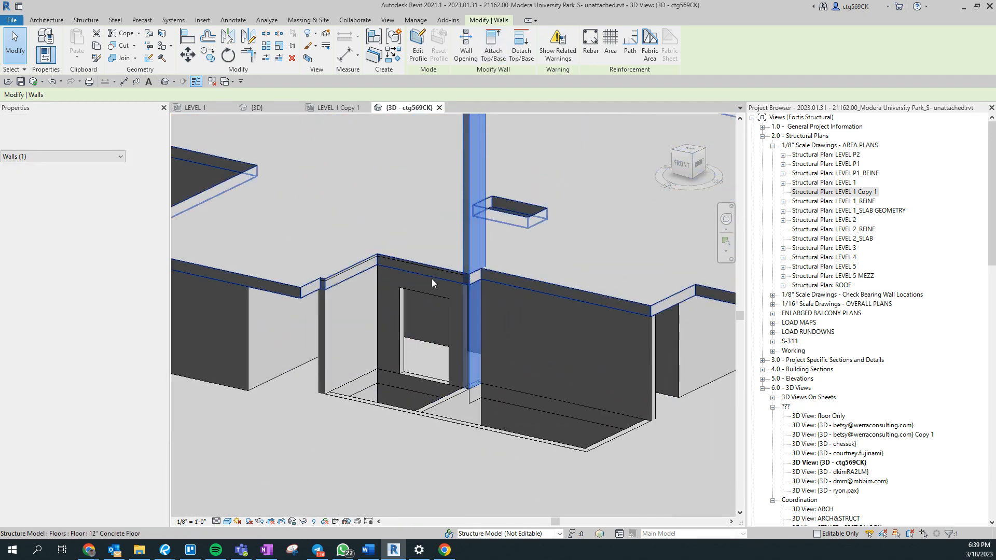
click(427, 274)
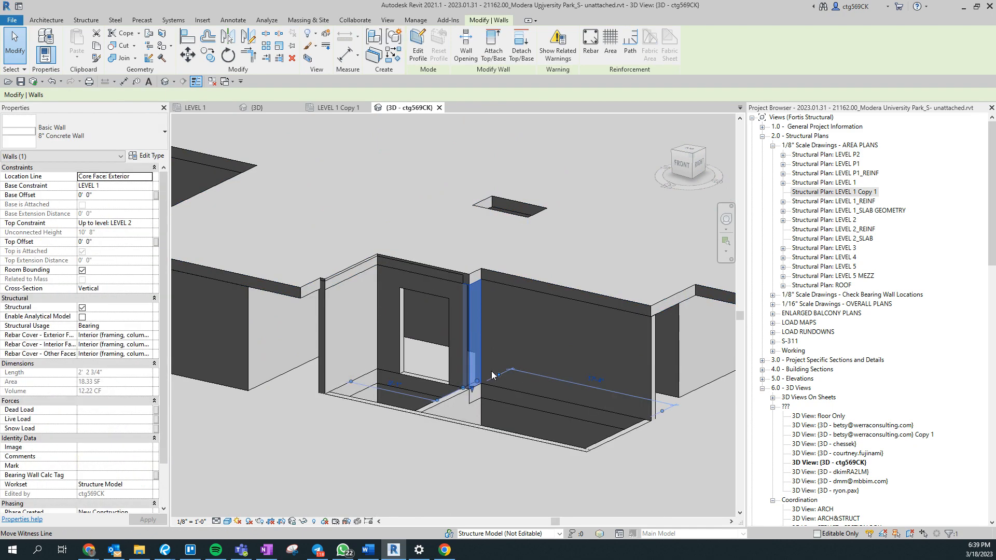
key(Escape)
Identify the beam system left over the Level 2 slab and hide the Structural Beam Systems category in the 3D view.
scroll(408, 269, down, 5)
scroll(415, 270, up, 2)
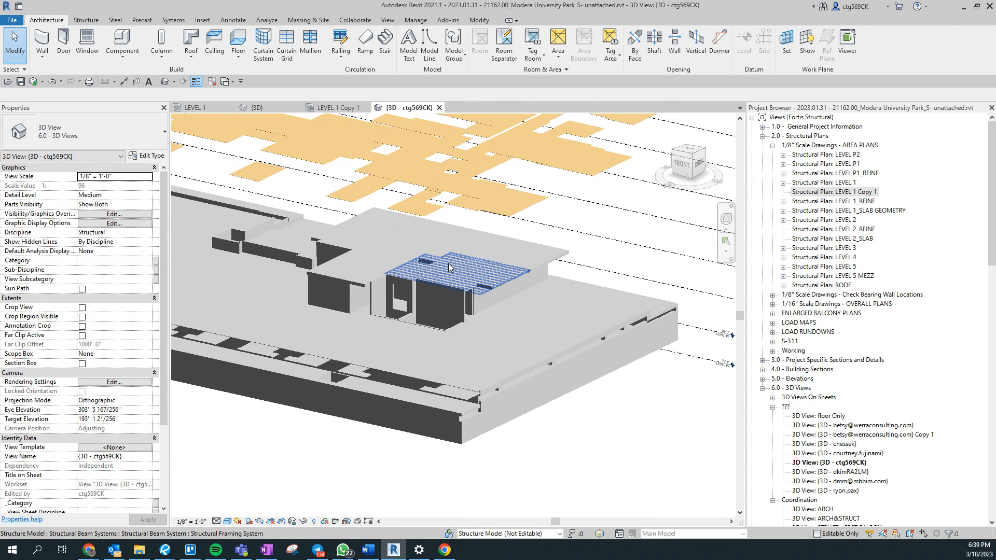
click(448, 269)
shift+middle_drag(447, 269, 396, 237)
key(Escape)
key(v)
key(g)
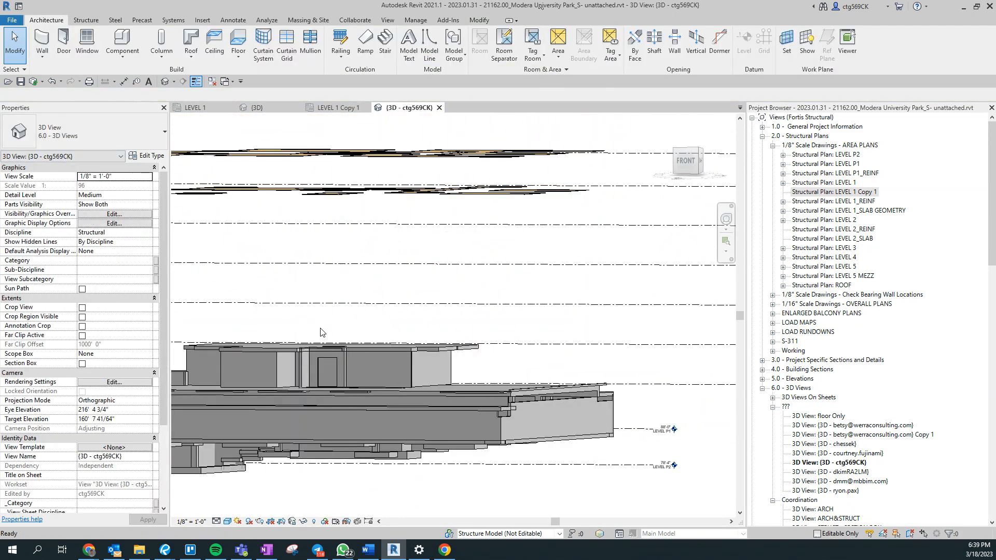
click(256, 145)
key(s)
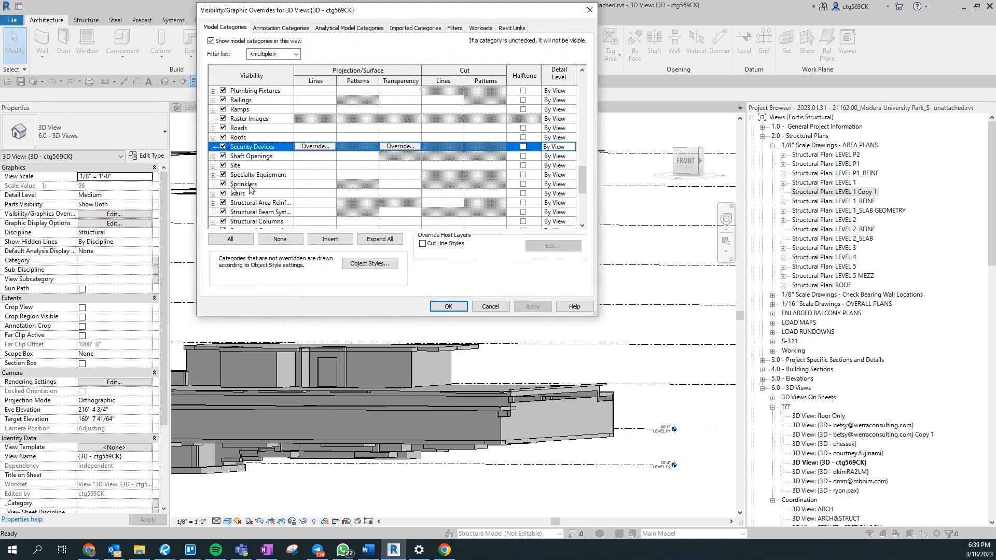
scroll(249, 189, down, 2)
click(223, 175)
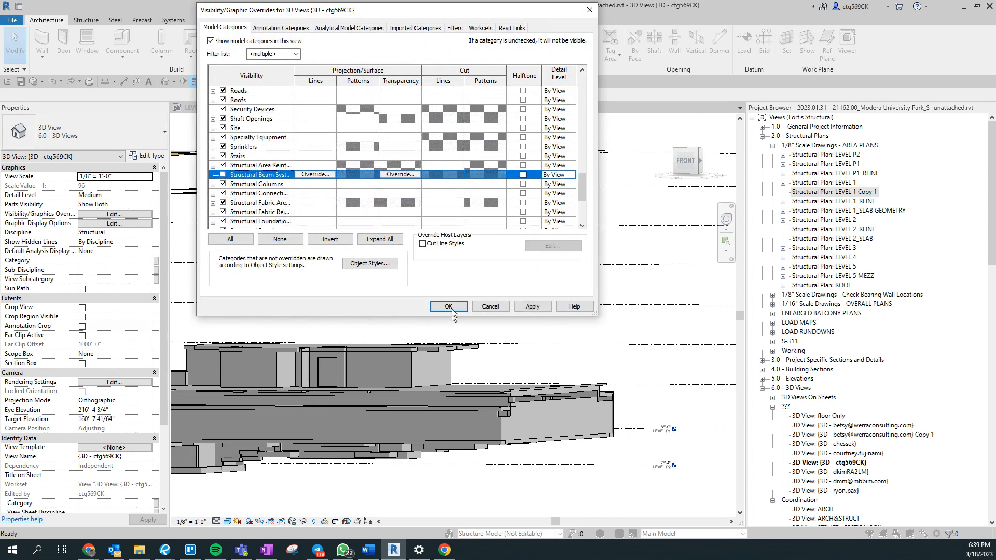
click(451, 310)
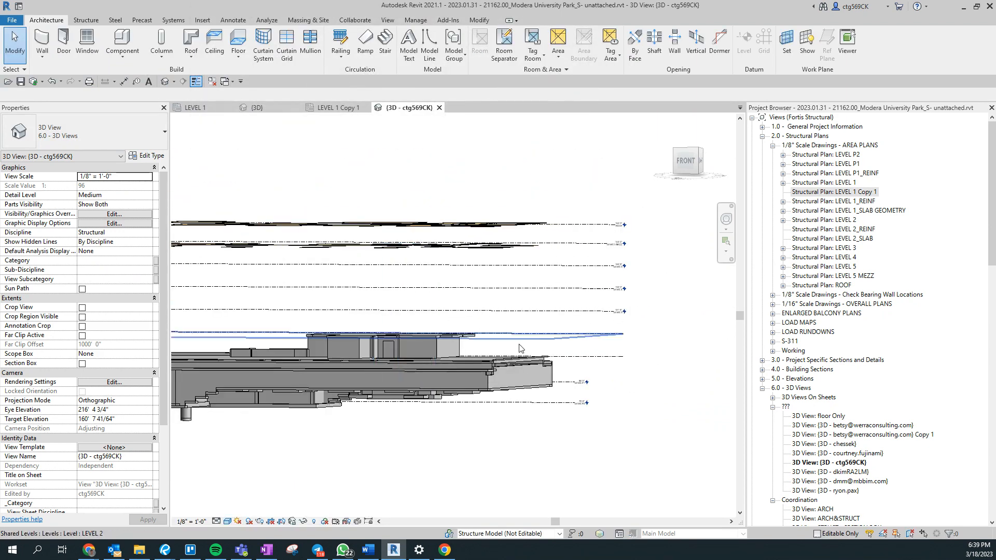
middle_drag(223, 413, 503, 400)
scroll(503, 400, down, 5)
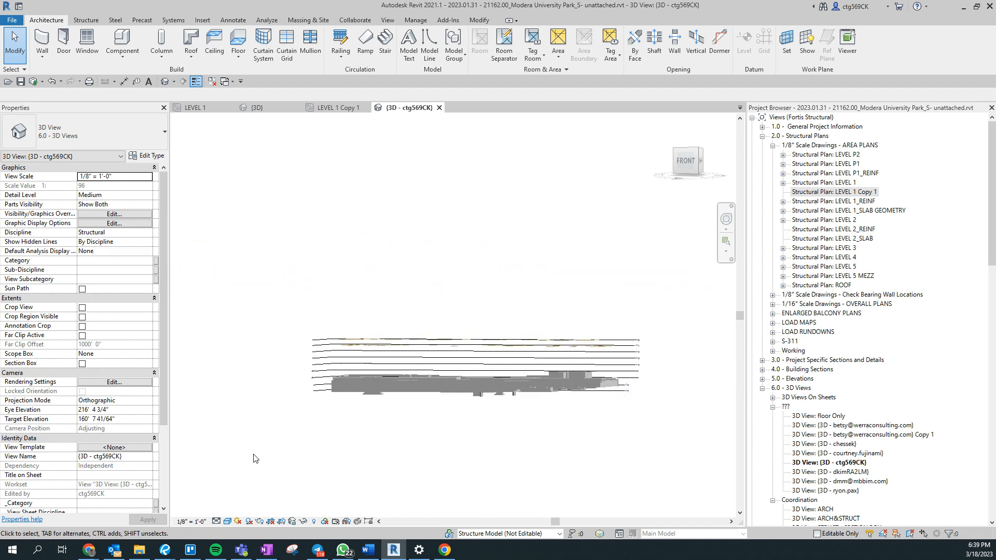
shift+middle_drag(253, 459, 437, 402)
scroll(436, 400, up, 4)
shift+middle_drag(636, 448, 488, 395)
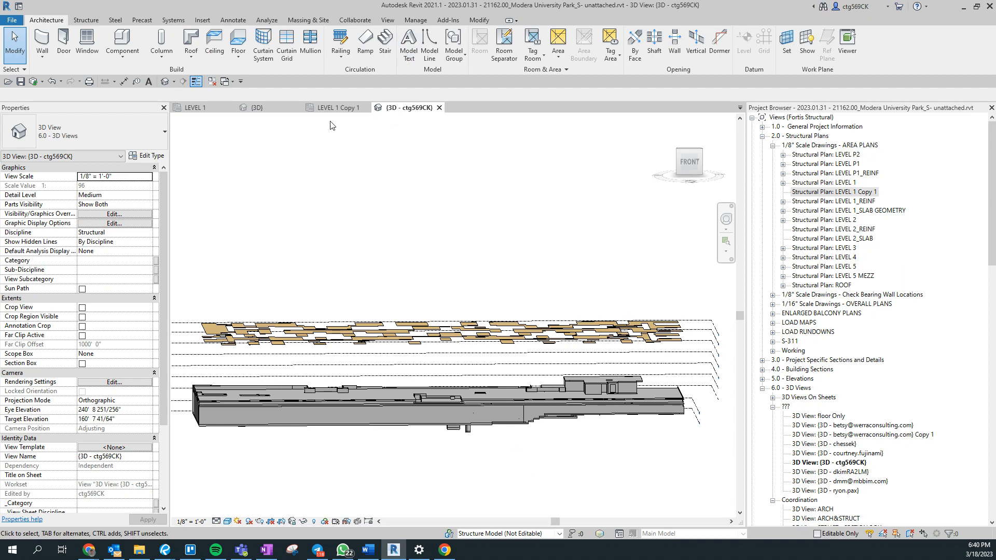
Remove the Unreferenced Views and LEVEL P1 CMU WALLS filters from the LEVEL 1 Copy 1 structural plan.
click(338, 108)
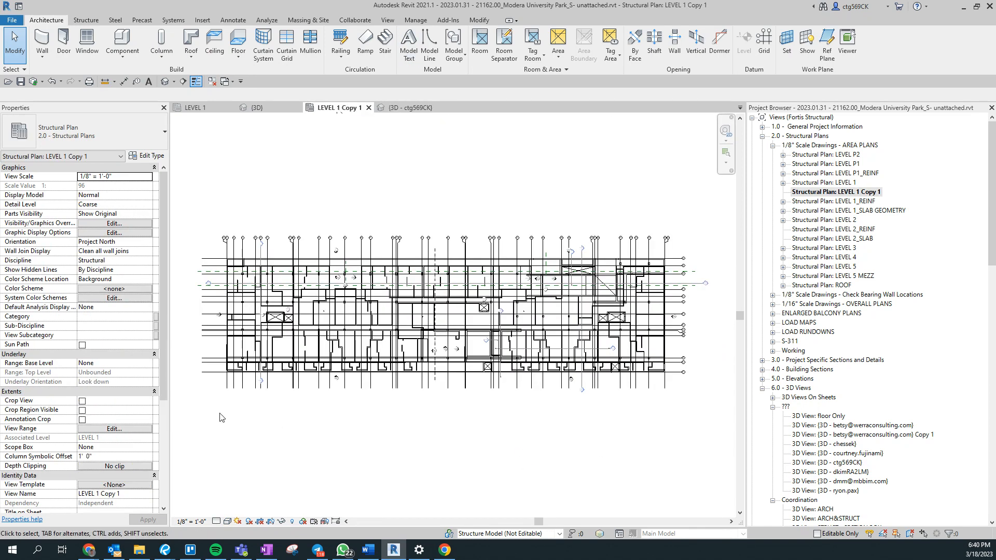
key(v)
key(g)
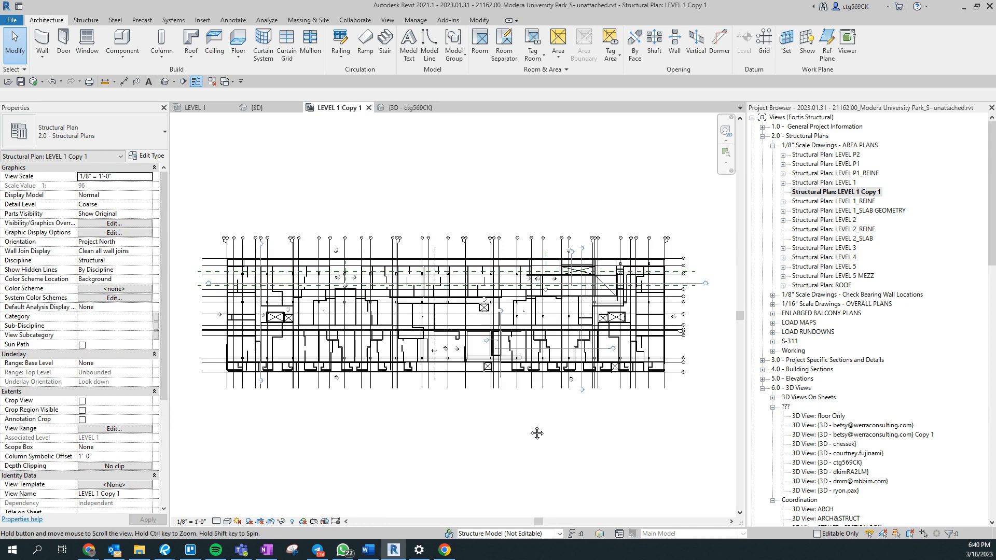
click(454, 29)
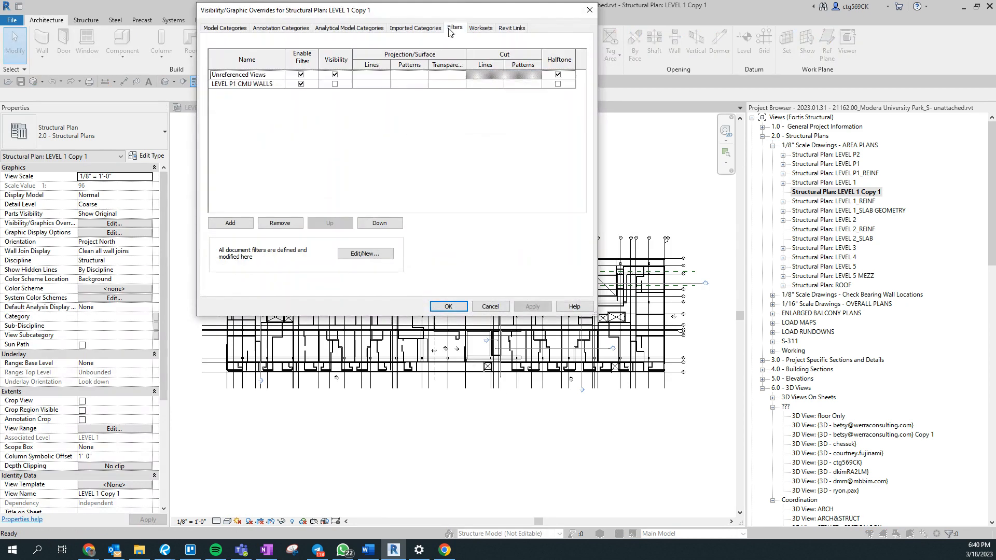
click(249, 78)
click(274, 223)
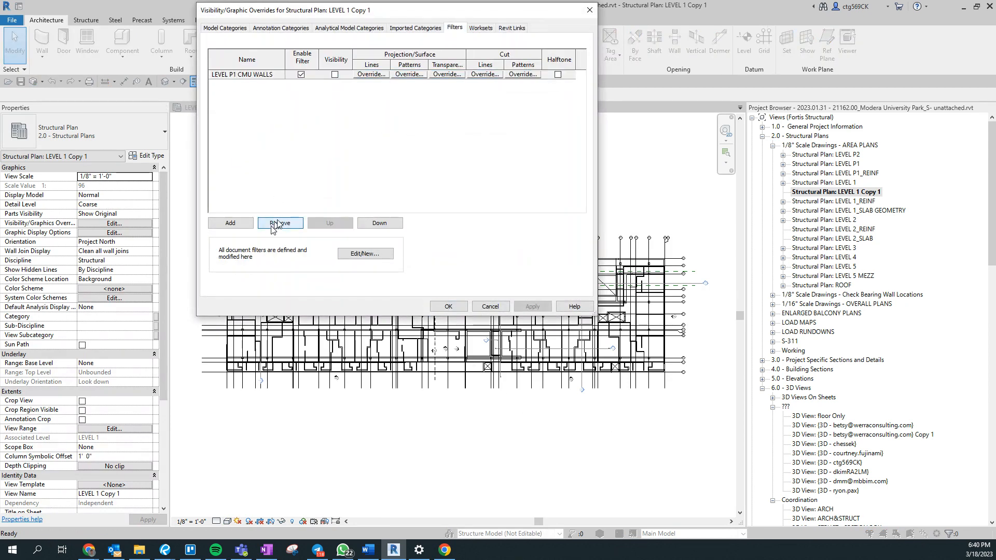
click(276, 224)
Add the CMU, Metal, Wood and Precast Concrete structural material filters to the plan and widen the list to show their full names.
click(225, 223)
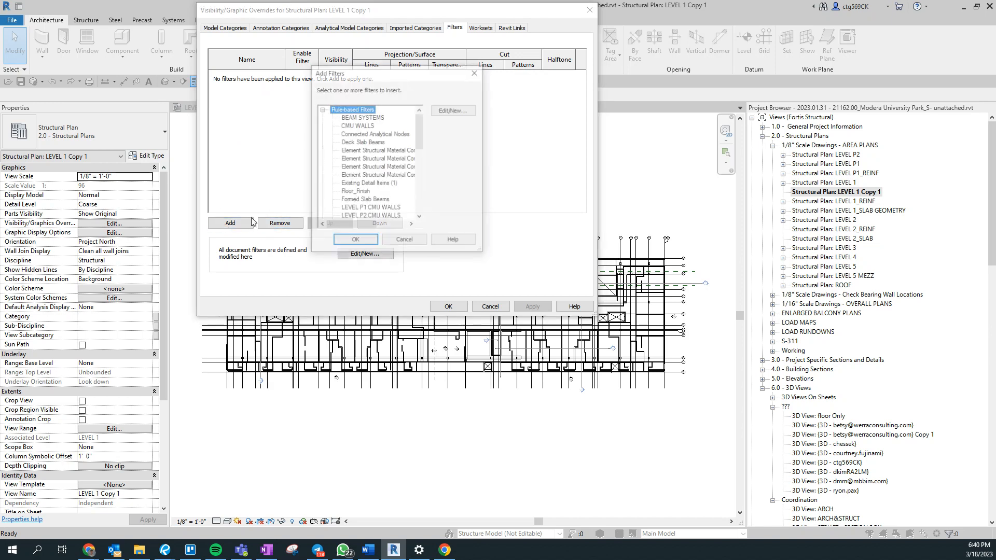
drag(384, 150, 380, 177)
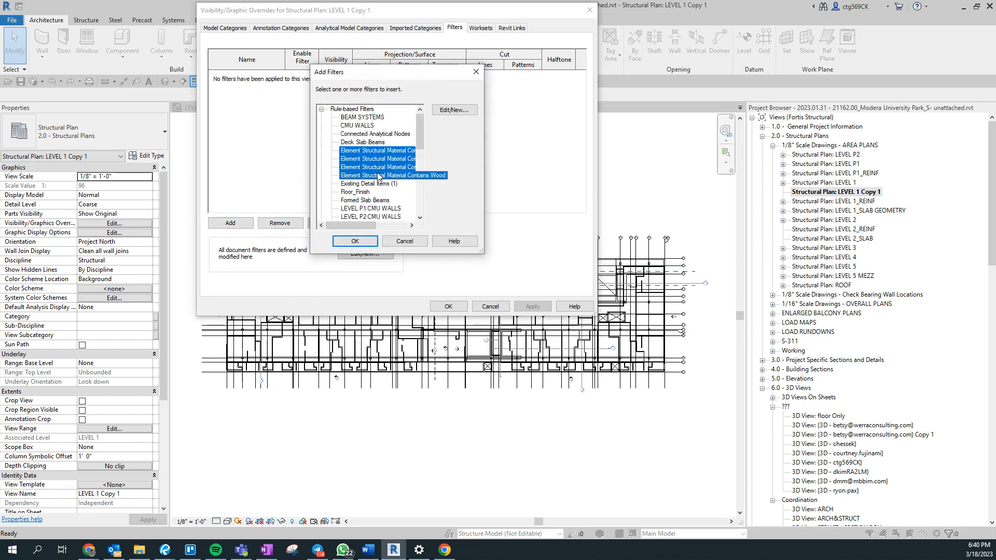
click(355, 241)
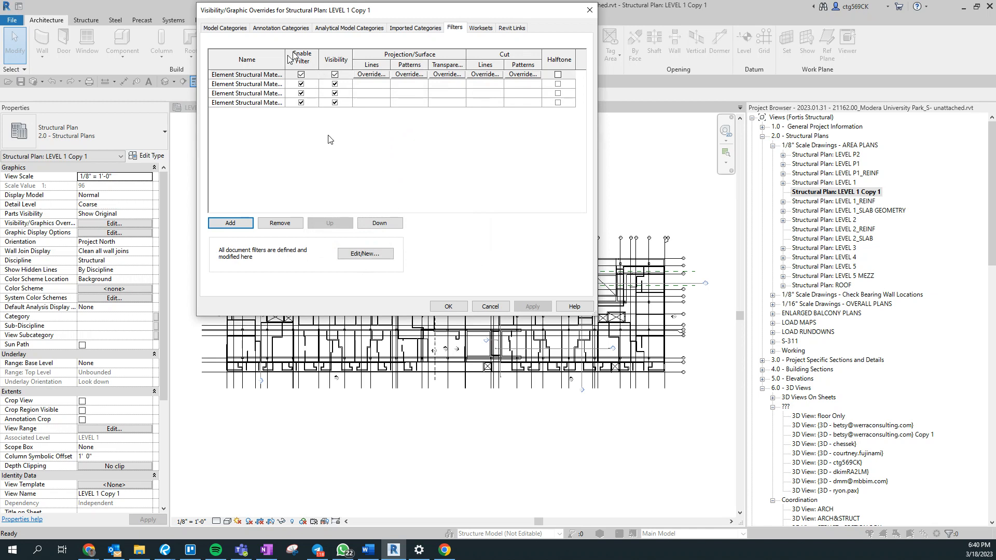
drag(286, 58, 367, 87)
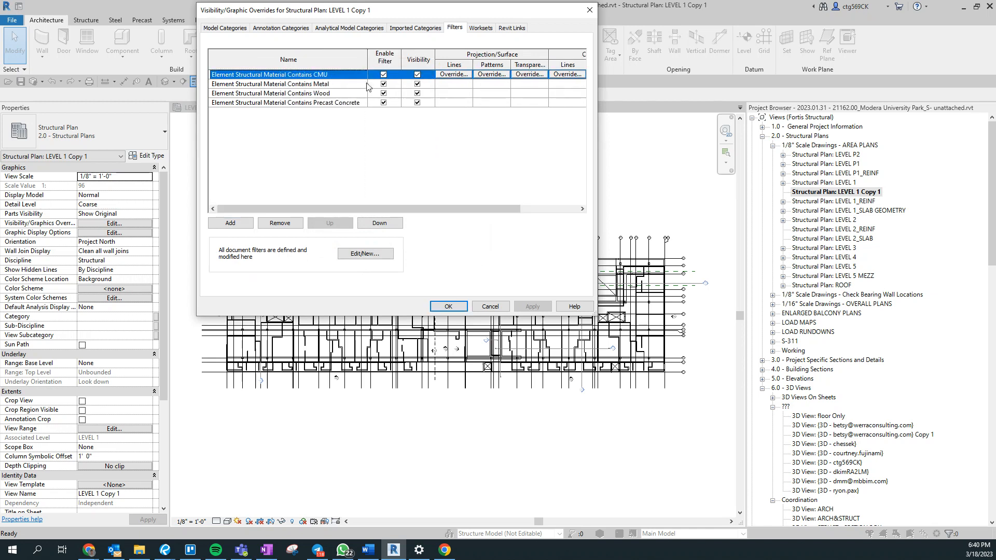
Turn off visibility for the plan's Wood, Metal, CMU and Precast Concrete filters and apply the overrides.
click(417, 93)
click(417, 83)
click(417, 74)
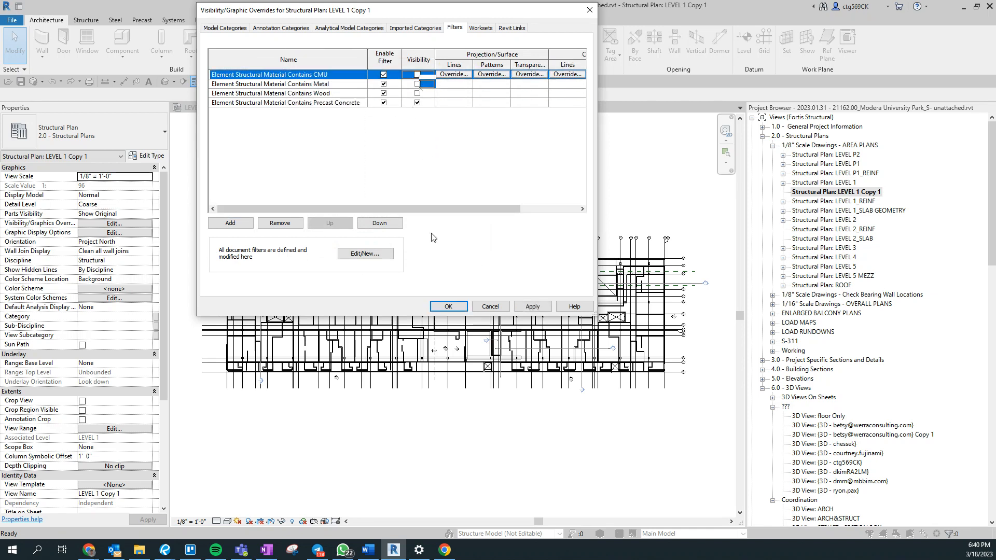
click(418, 102)
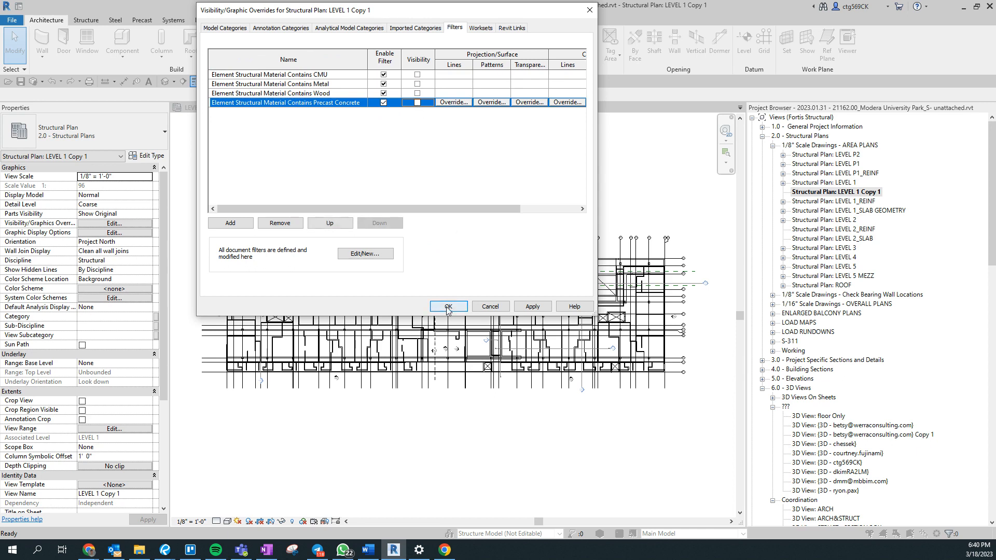
click(448, 307)
Set the plan's view range top, bottom and view depth levels to Unlimited.
click(108, 431)
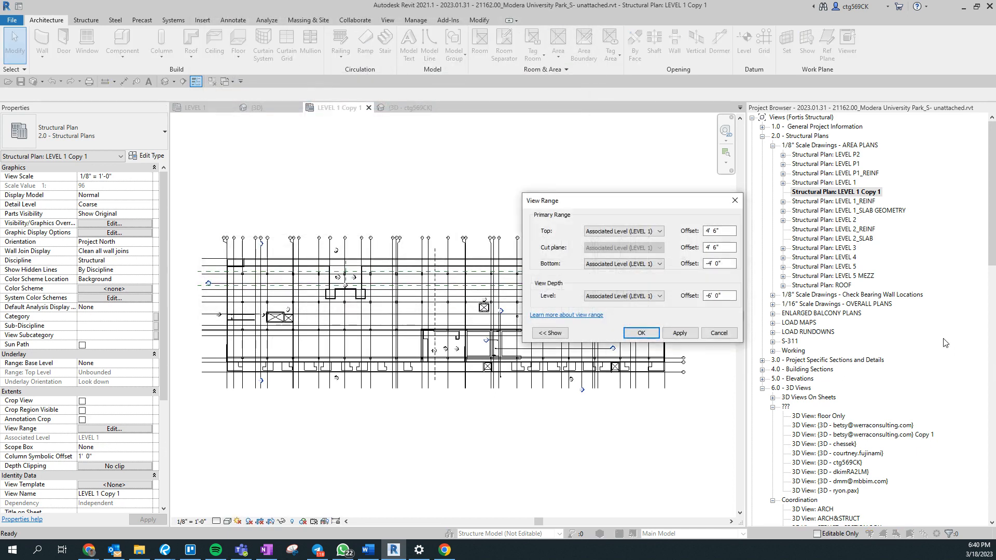
click(622, 232)
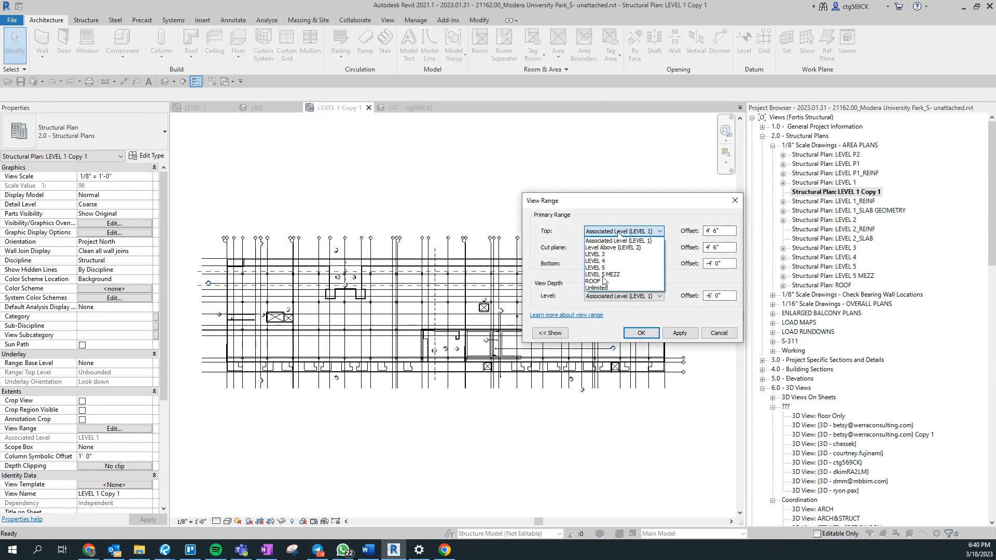
click(600, 289)
click(625, 264)
click(608, 302)
click(622, 296)
click(602, 324)
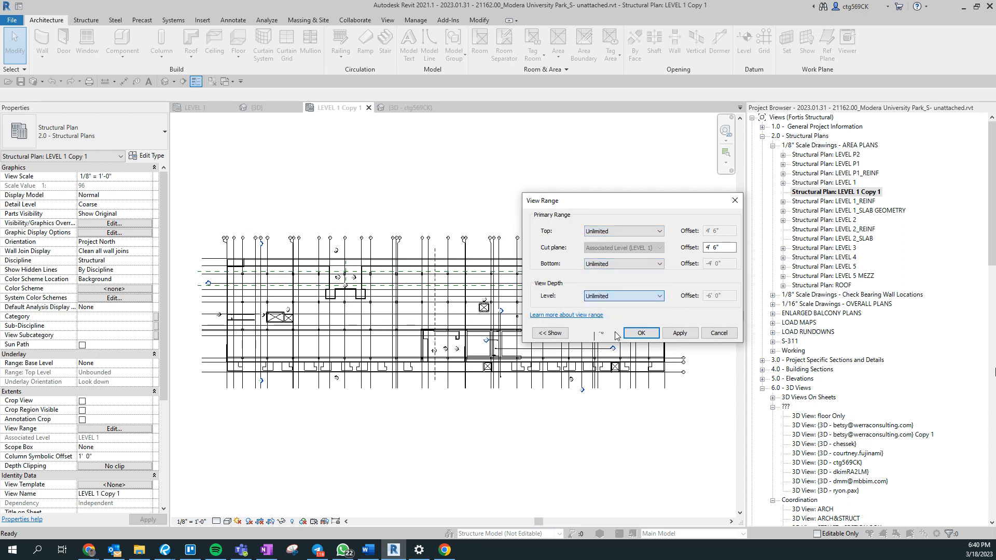
click(642, 333)
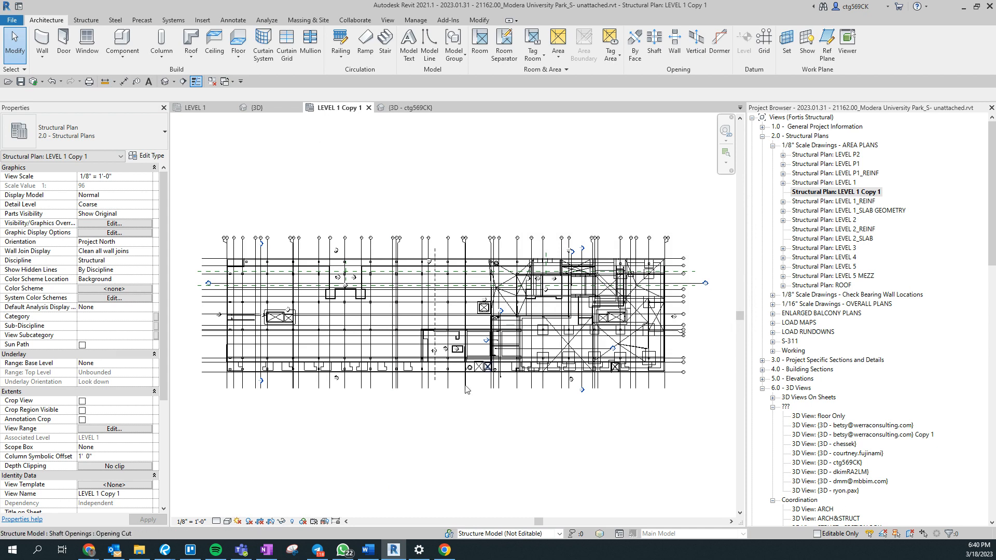
Open the filter overrides of the structural model's working 3D view and select the Precast Concrete filter, widening the list to show its full name.
click(257, 108)
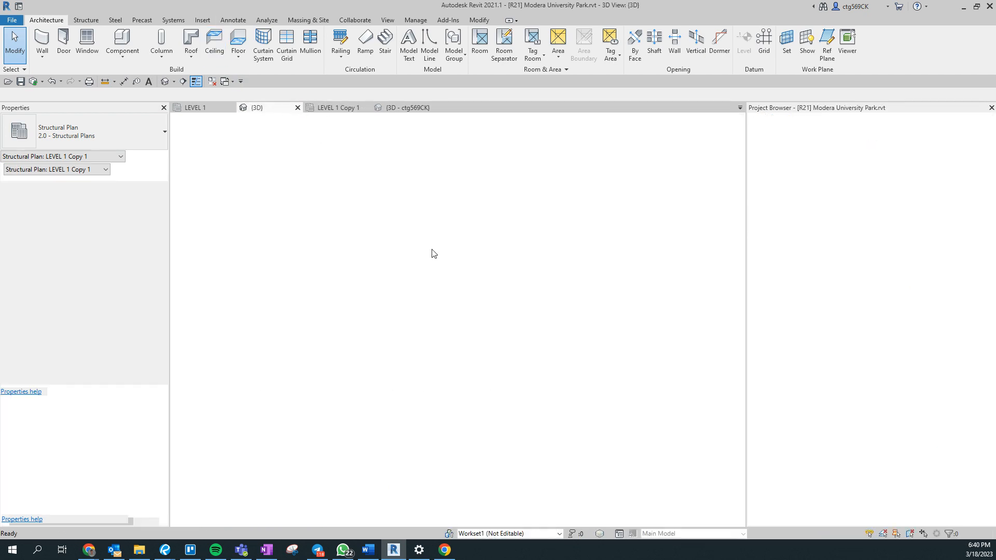
click(408, 107)
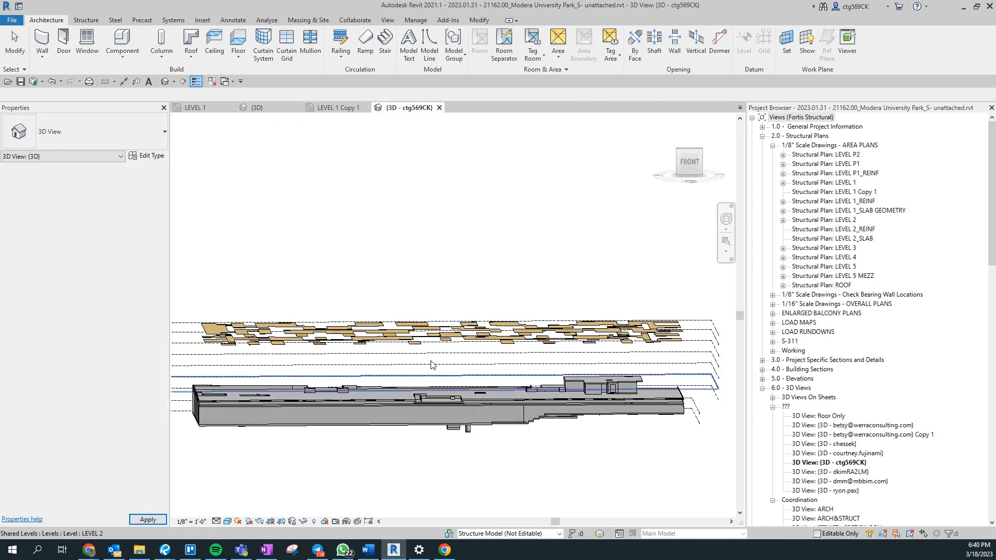
key(v)
key(g)
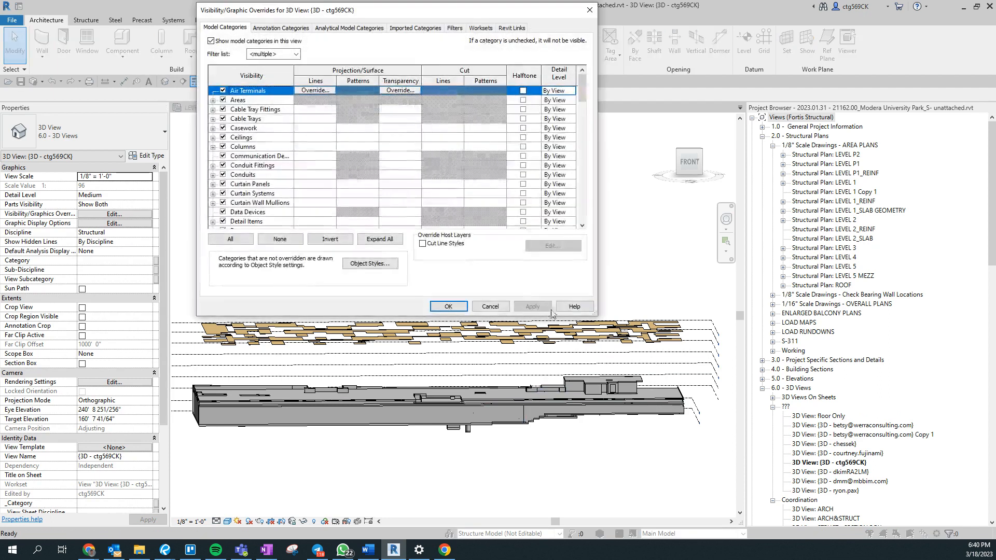
click(454, 29)
drag(284, 60, 362, 66)
click(315, 103)
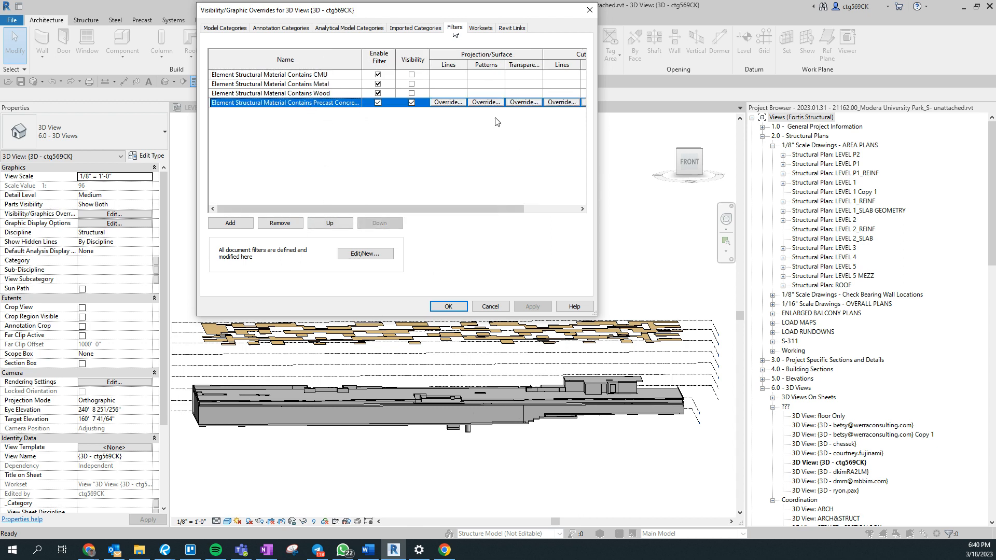
drag(500, 209, 553, 209)
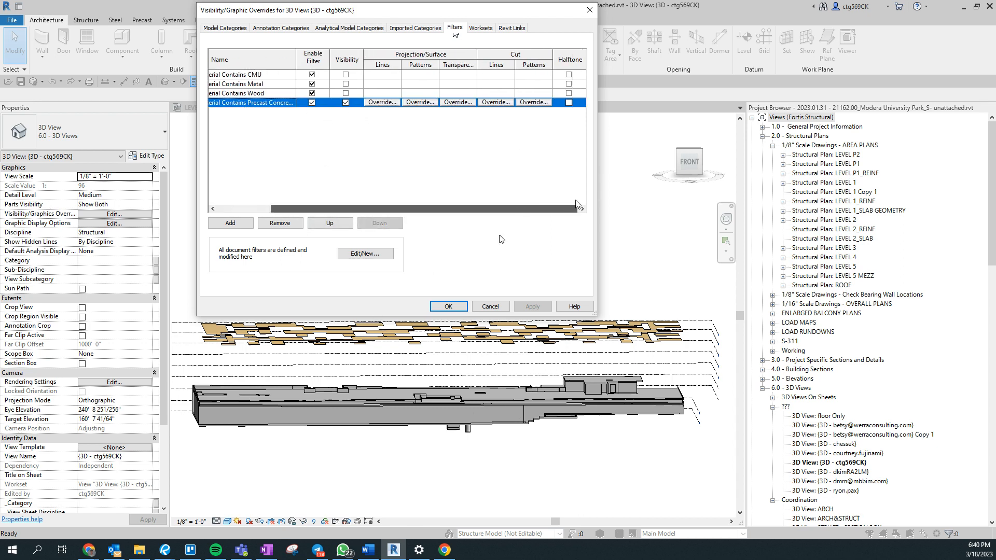
Override the Precast Concrete filter's projection surface foreground pattern with a red solid fill and apply the overrides.
click(430, 103)
click(496, 163)
click(496, 180)
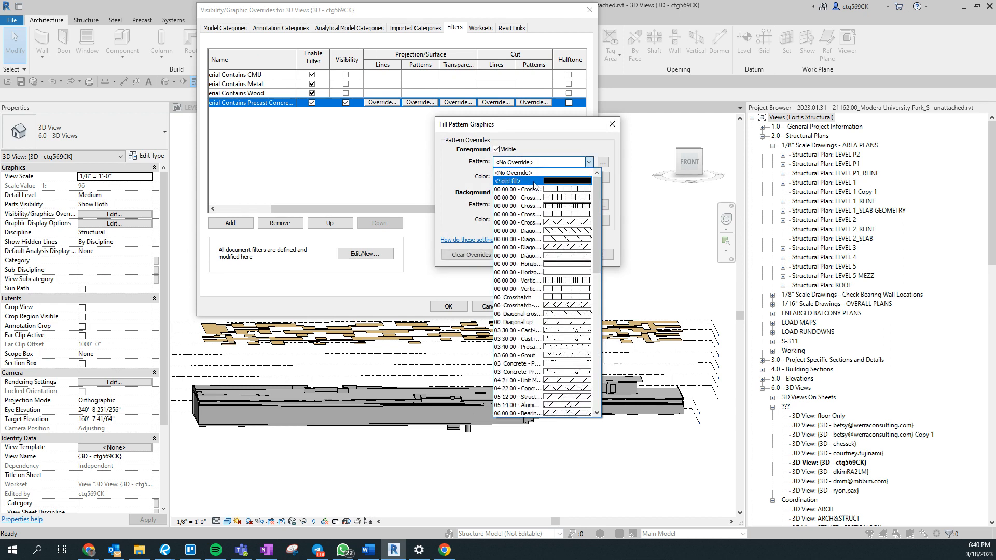
click(495, 180)
click(433, 204)
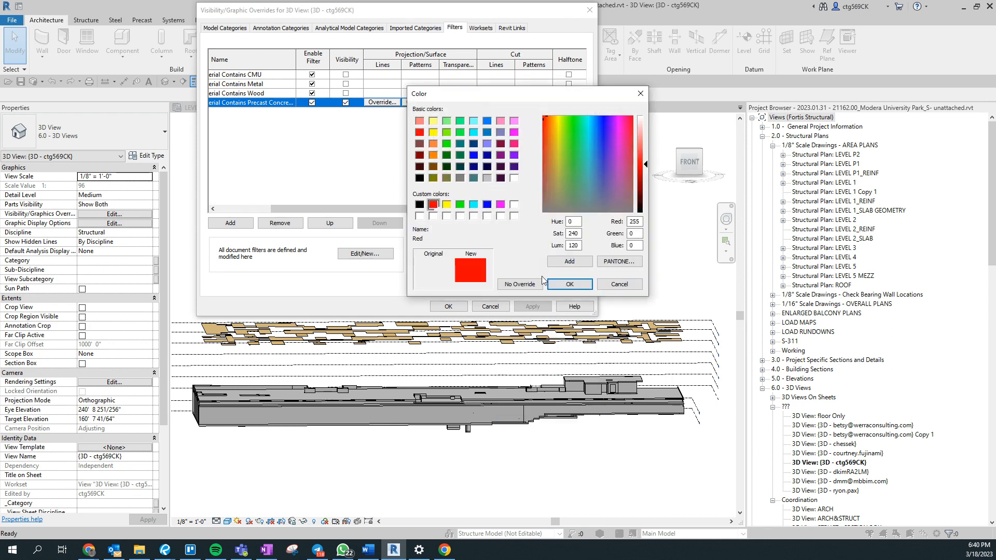
click(570, 285)
click(553, 257)
click(447, 306)
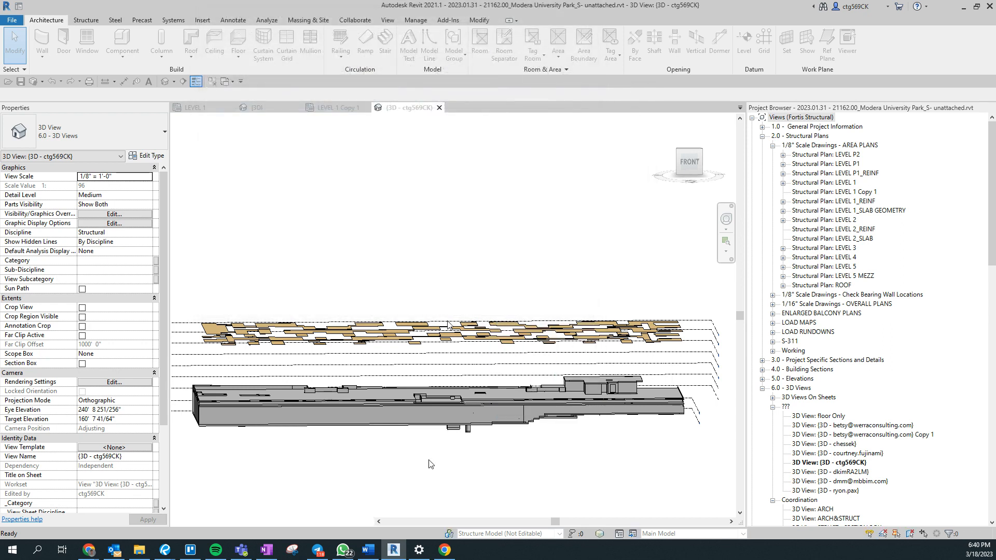
Turn on the section box in the 3D view and select it.
shift+middle_drag(538, 474, 218, 441)
click(82, 363)
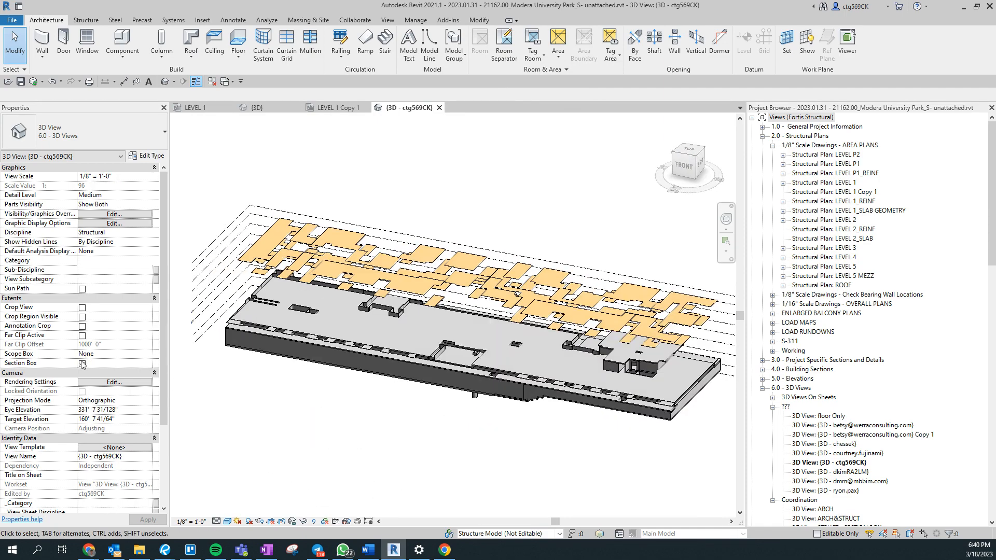
shift+middle_drag(317, 423, 555, 419)
click(529, 429)
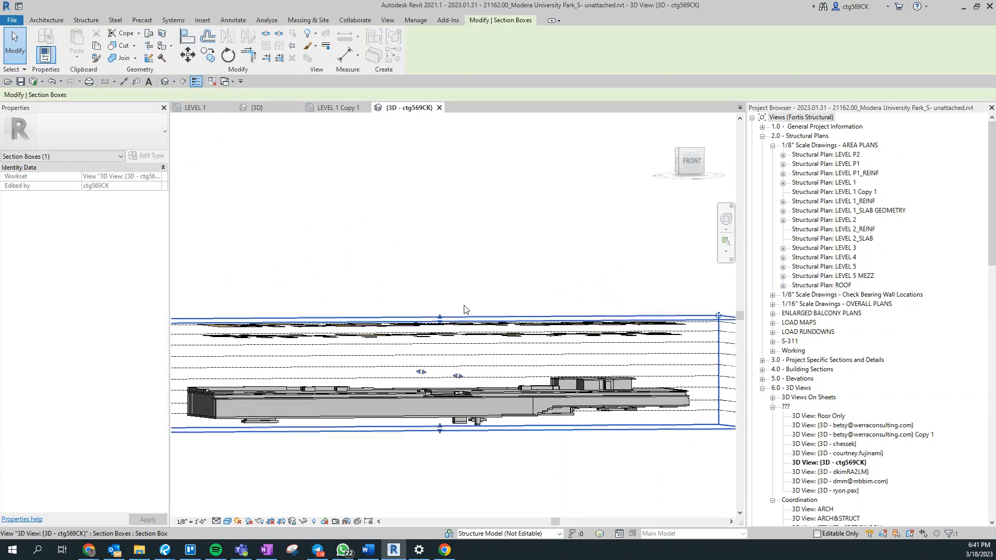
shift+middle_drag(520, 470, 495, 507)
scroll(474, 459, up, 3)
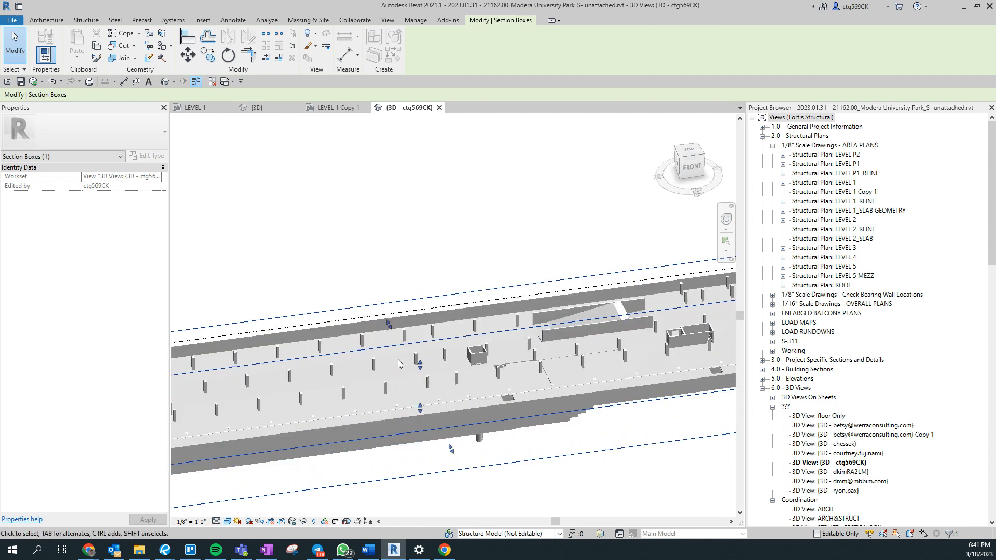
Lower the section box's top face through the concrete levels and raise it well above the upper floor panels.
drag(420, 365, 428, 385)
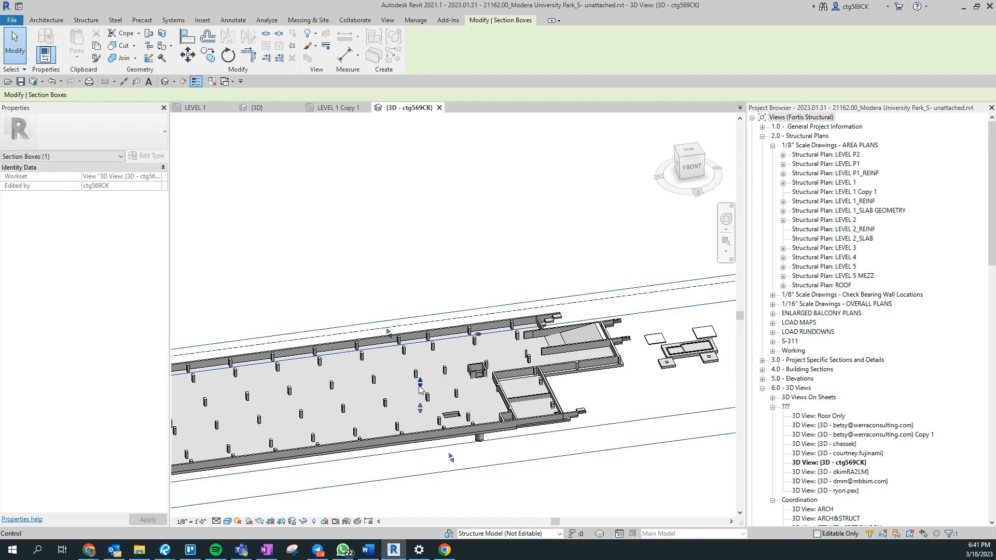
scroll(451, 392, down, 4)
drag(488, 389, 490, 324)
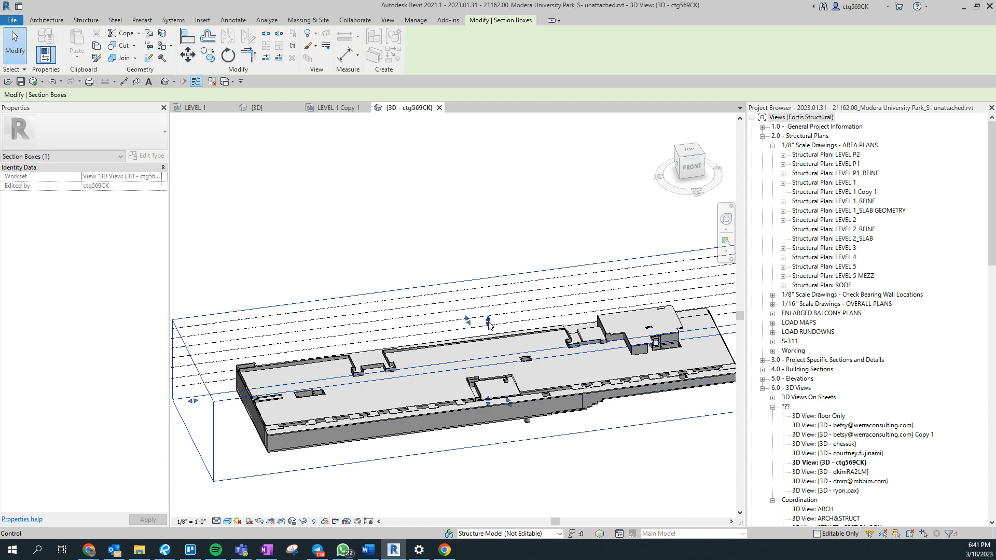
shift+middle_drag(499, 398, 518, 388)
key(Escape)
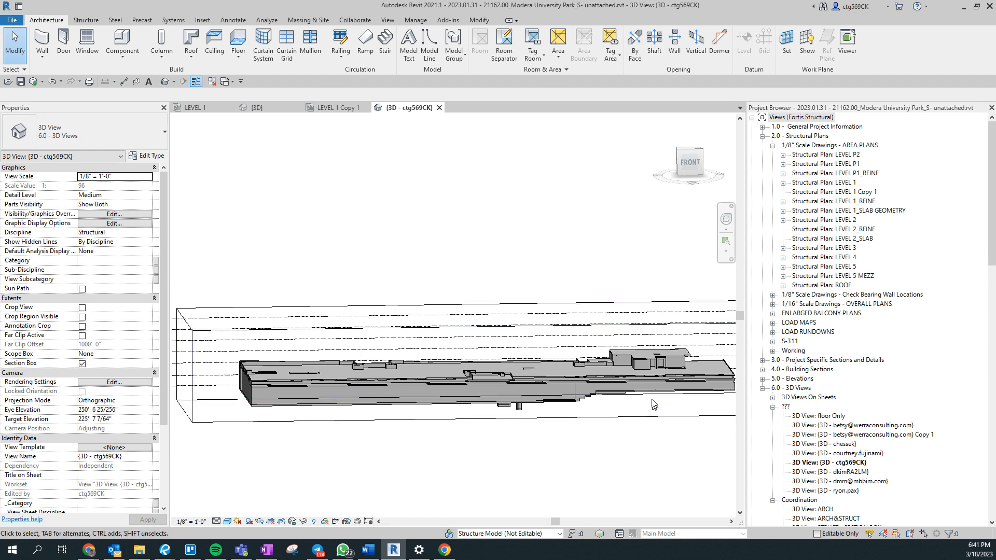
click(481, 304)
drag(488, 314, 492, 168)
click(481, 278)
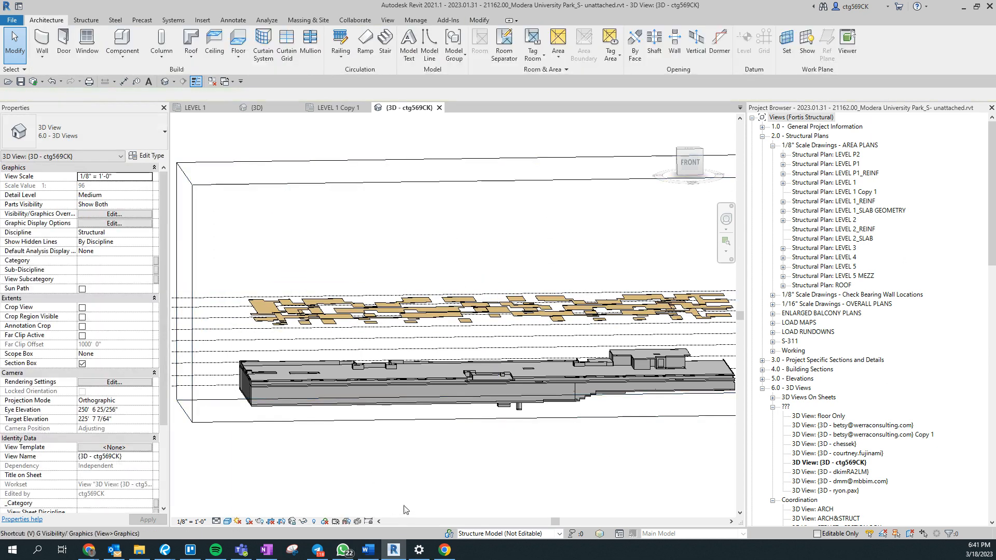
Turn off visibility of the Precast Concrete filter in the 3D view and apply the overrides.
key(v)
key(v)
click(455, 28)
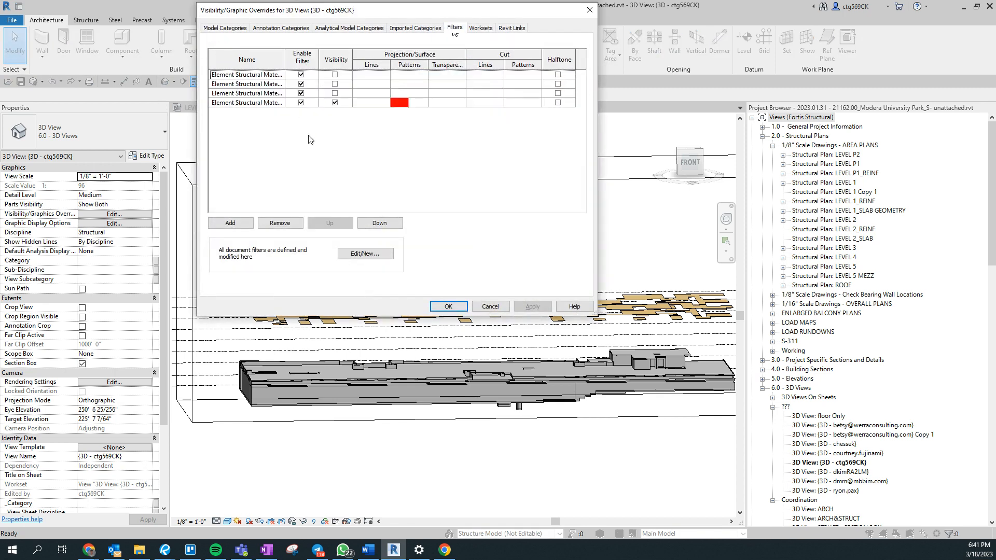
click(336, 103)
click(448, 306)
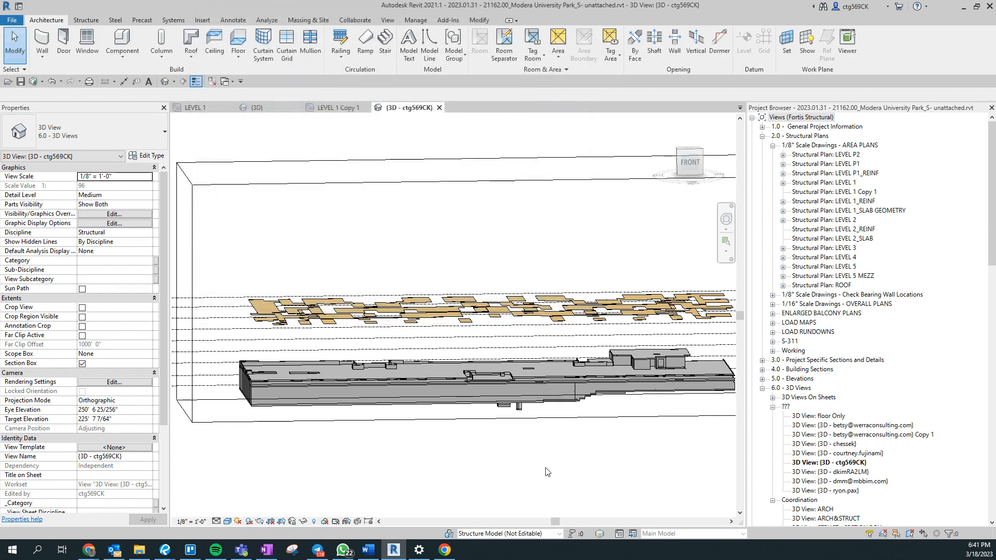
Lower the section box's top face to just above the concrete structure, cutting off the upper floor panels.
mouse_move(332, 442)
shift+middle_down()
mouse_move(363, 482)
mouse_move(353, 498)
mouse_move(332, 428)
shift+middle_up()
click(337, 412)
scroll(337, 411, down, 3)
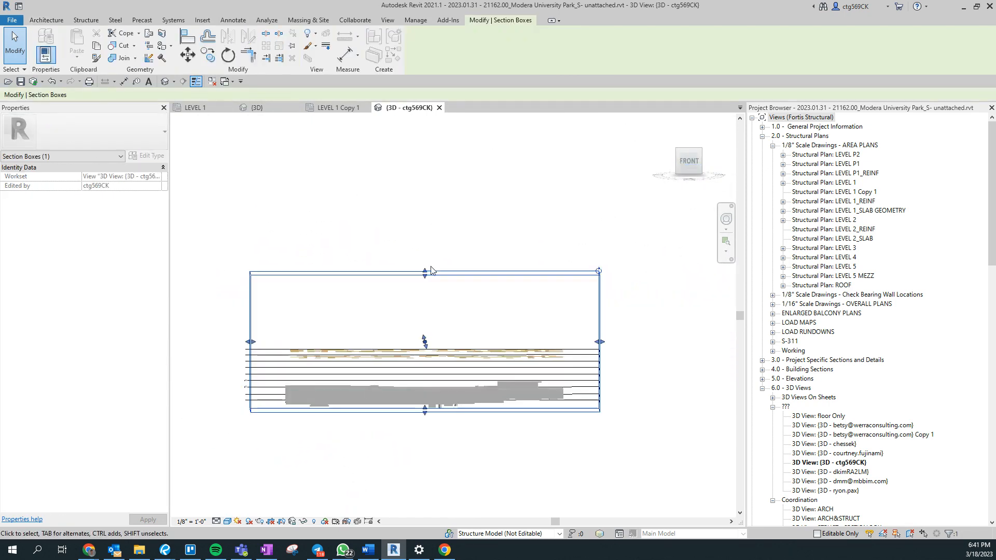
drag(432, 352, 433, 376)
scroll(433, 377, up, 3)
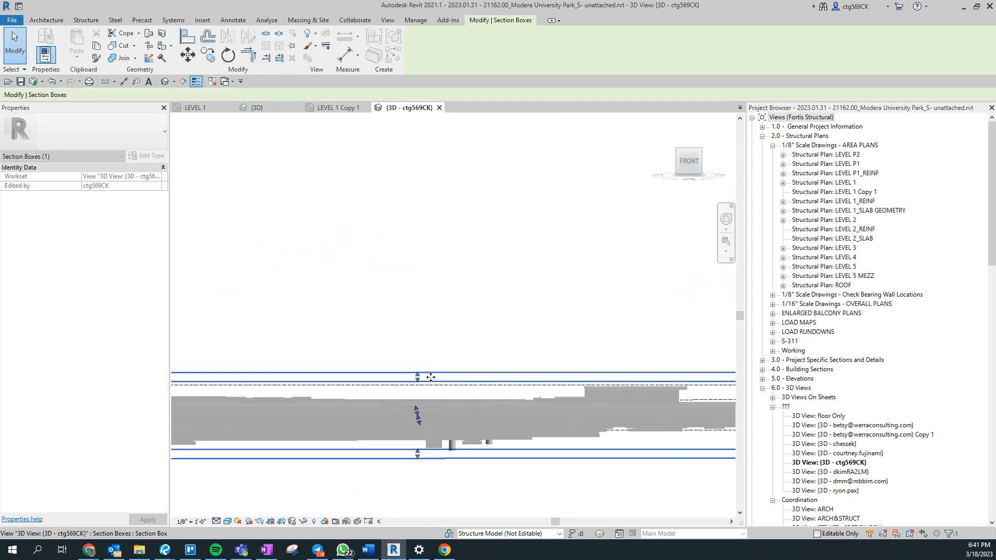
scroll(433, 377, down, 2)
click(564, 475)
scroll(564, 474, up, 3)
scroll(544, 473, down, 3)
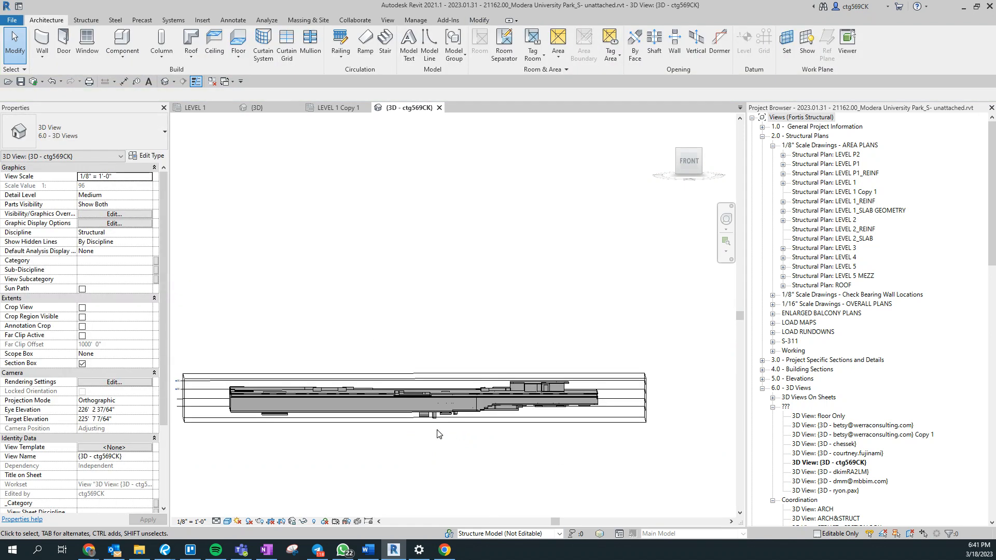
scroll(506, 479, up, 1)
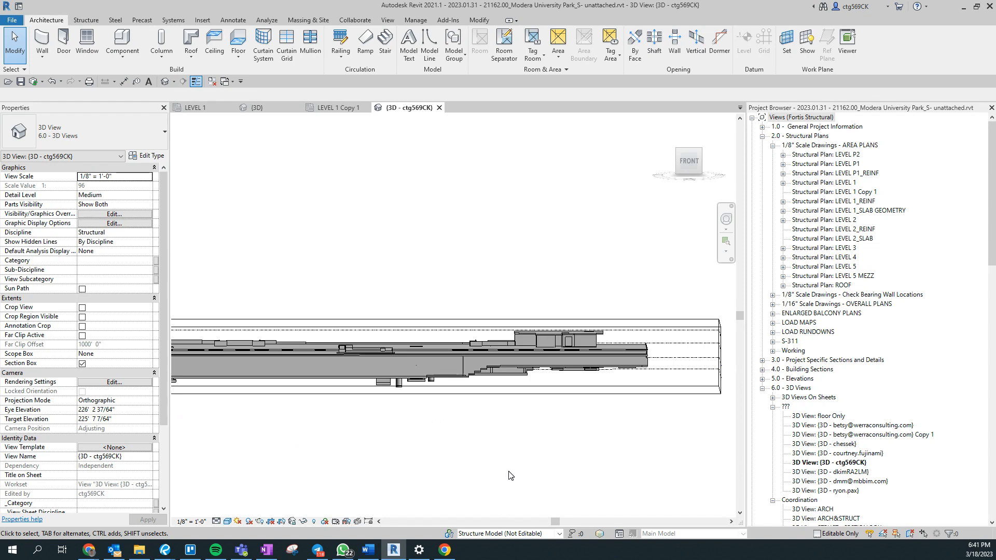
Extend the section box's bottom face well below the foundations and deselect the box.
scroll(489, 457, down, 2)
shift+middle_drag(504, 460, 497, 511)
click(431, 430)
drag(420, 417, 426, 464)
key(Escape)
click(486, 434)
shift+middle_drag(487, 437, 473, 467)
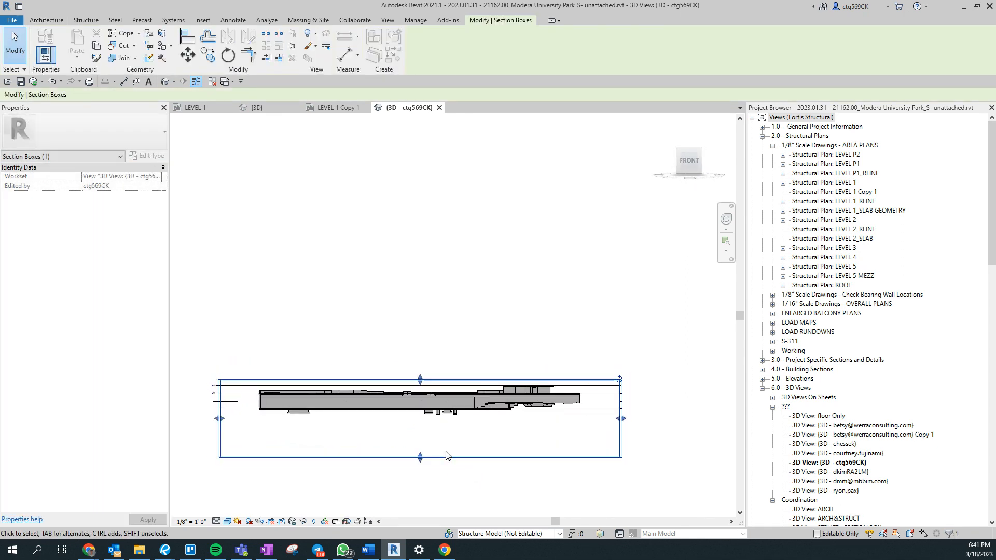
key(Escape)
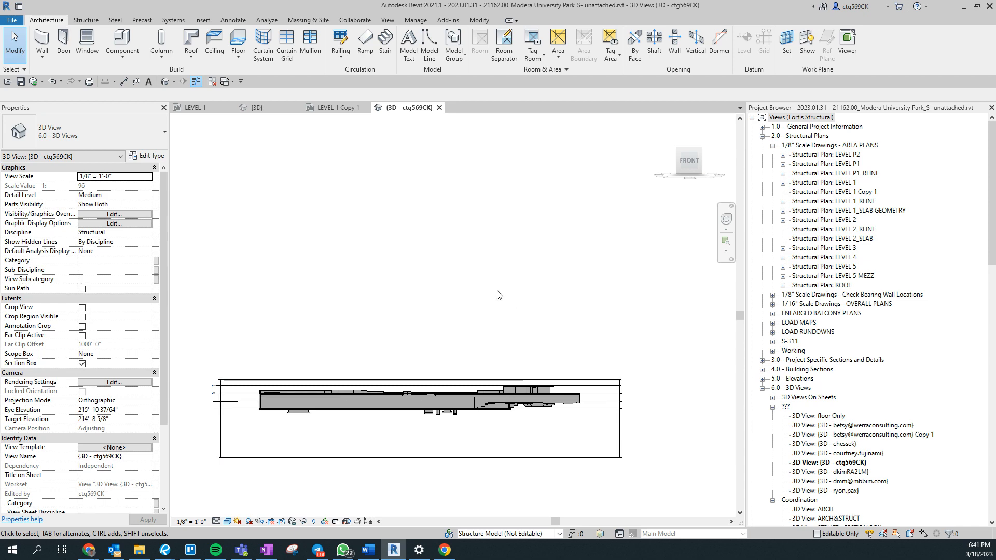
Check the filter overrides applied to the LEVEL 1 Copy 1 structural plan.
click(340, 108)
key(v)
key(g)
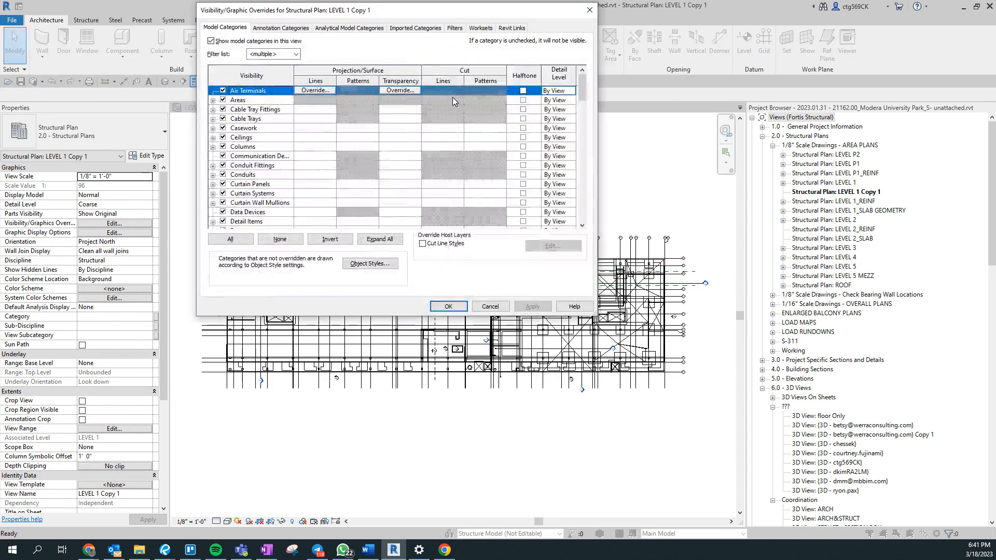
click(454, 29)
click(444, 305)
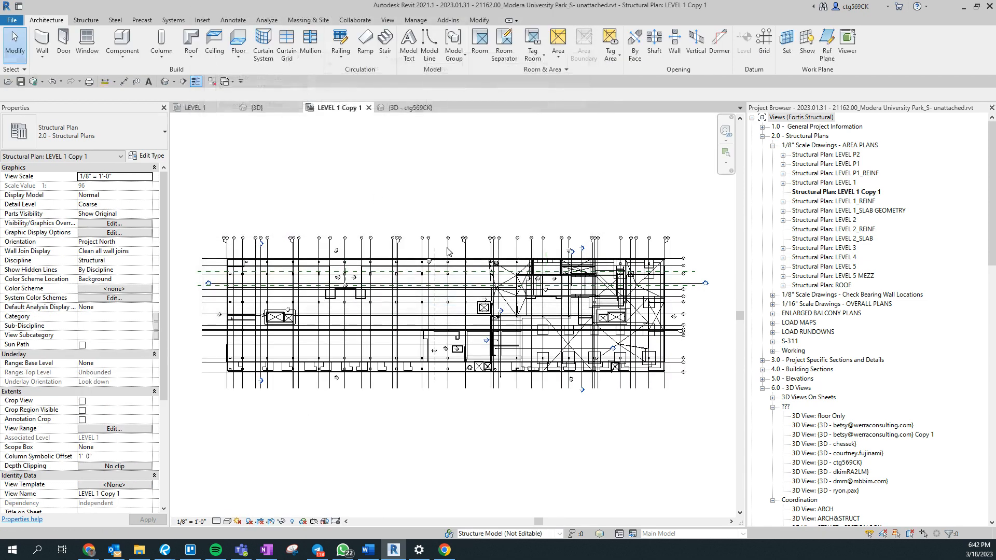
Select the whole structure in the 3D view, exclude Levels from the selection, and bring the LEVEL 1 Copy 1 plan to the front.
click(386, 109)
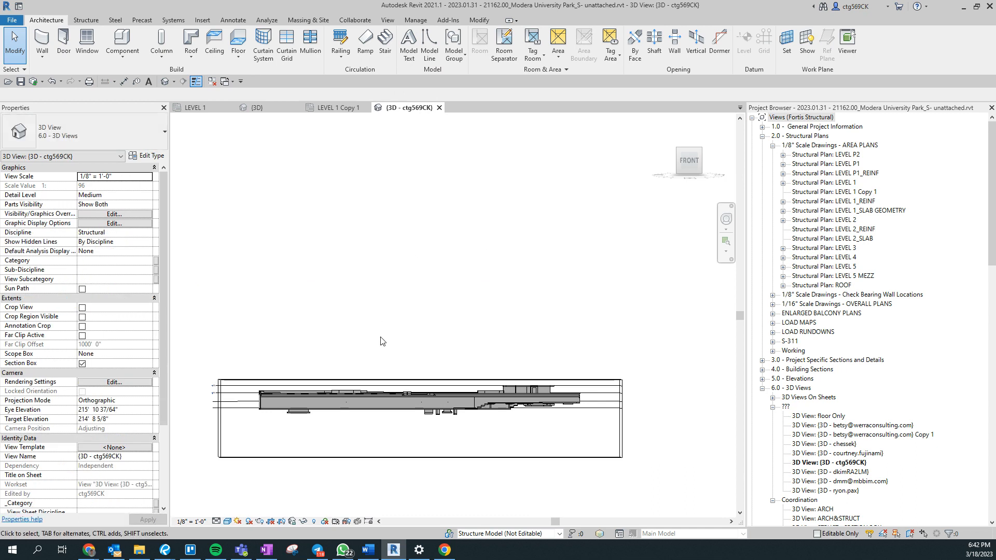
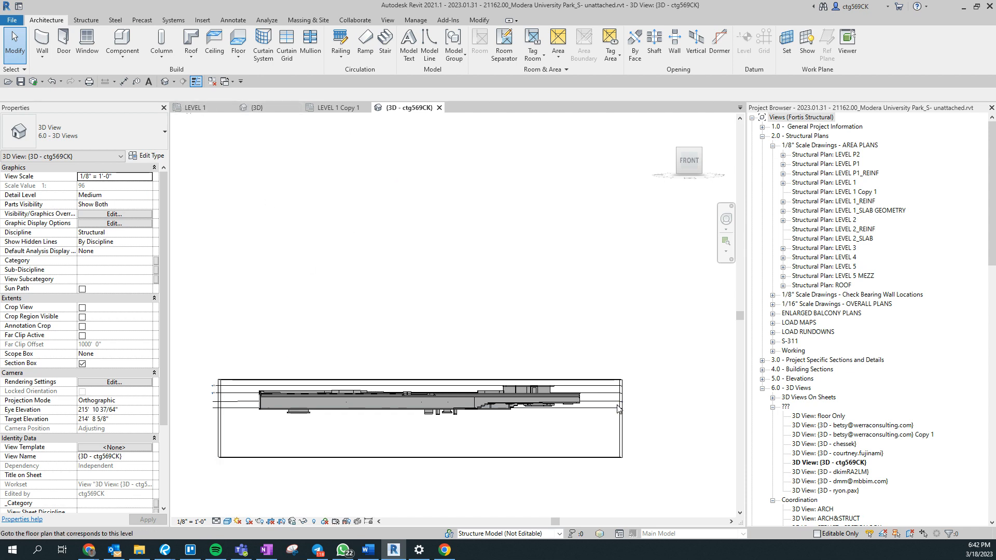
drag(595, 444, 245, 386)
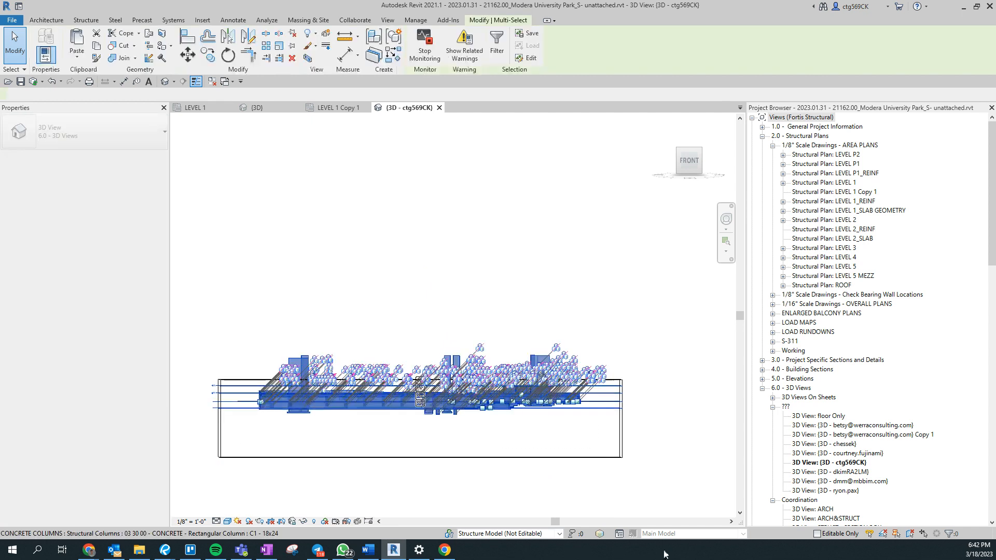
click(953, 535)
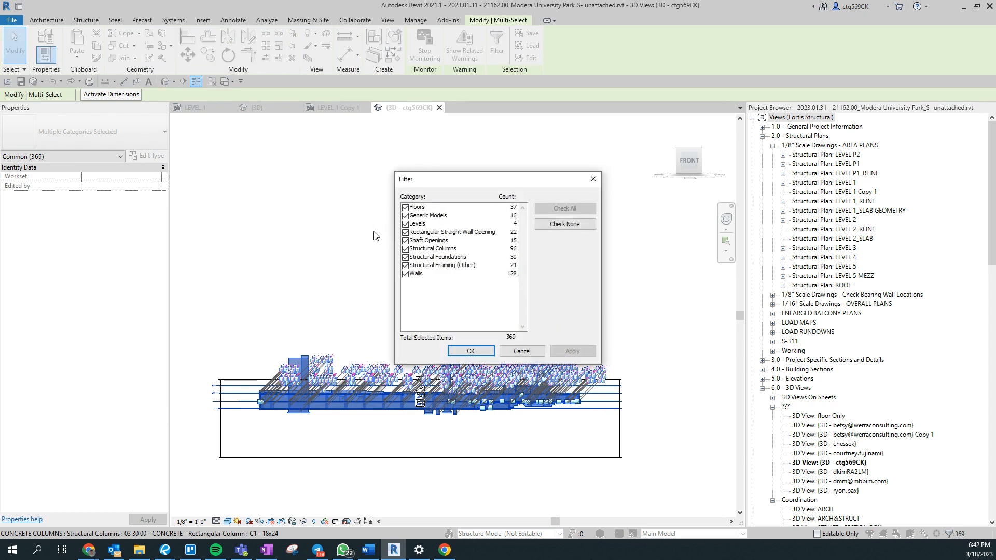
click(405, 225)
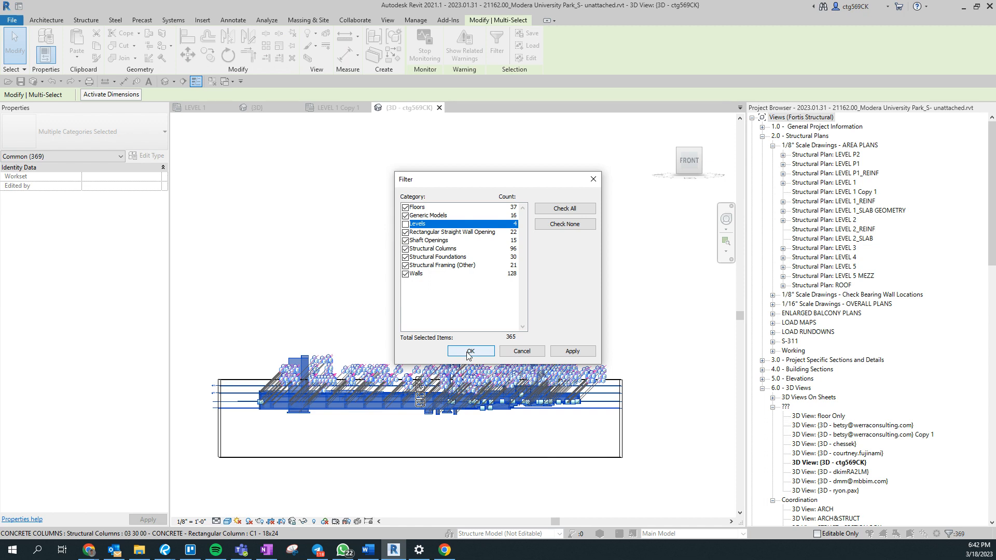
click(470, 352)
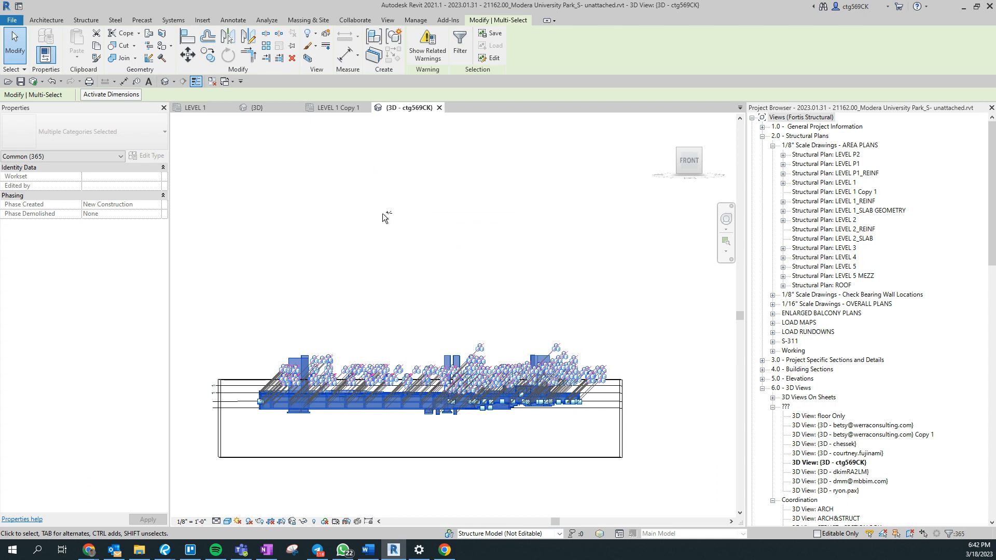
key(ctrl+Tab)
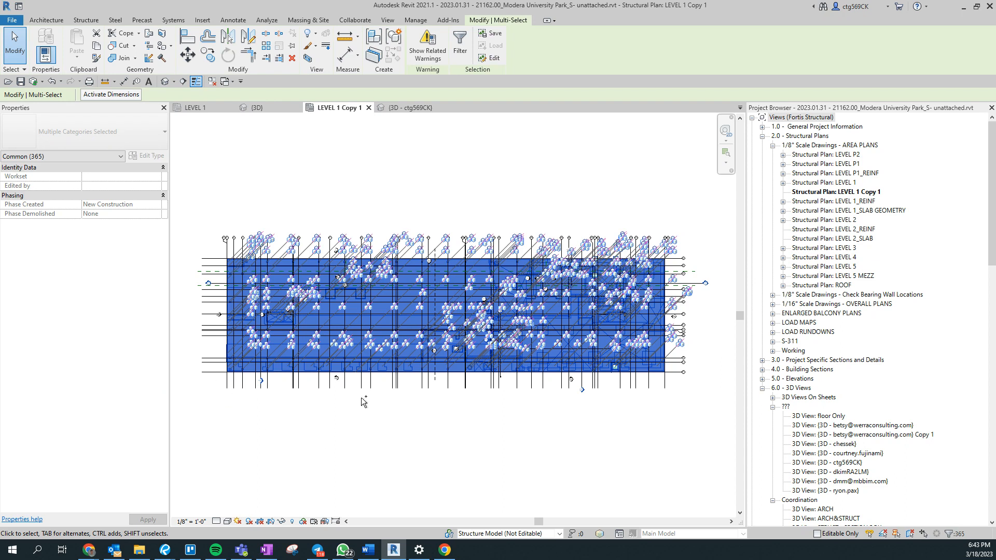
Switch to the R21 project's LEVEL 1 plan and hide both linked Modera University models in it.
click(195, 108)
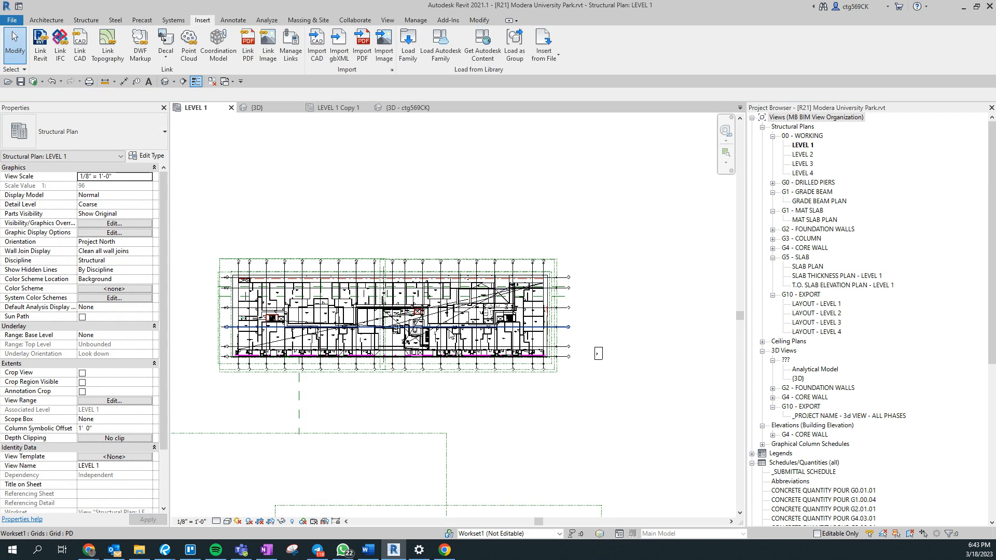
key(v)
key(g)
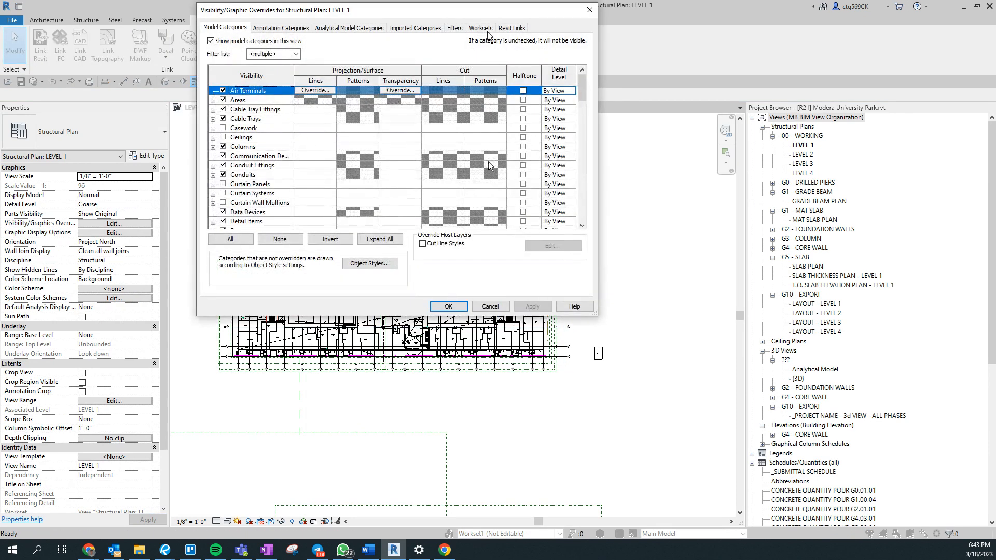
click(514, 30)
click(224, 87)
click(225, 78)
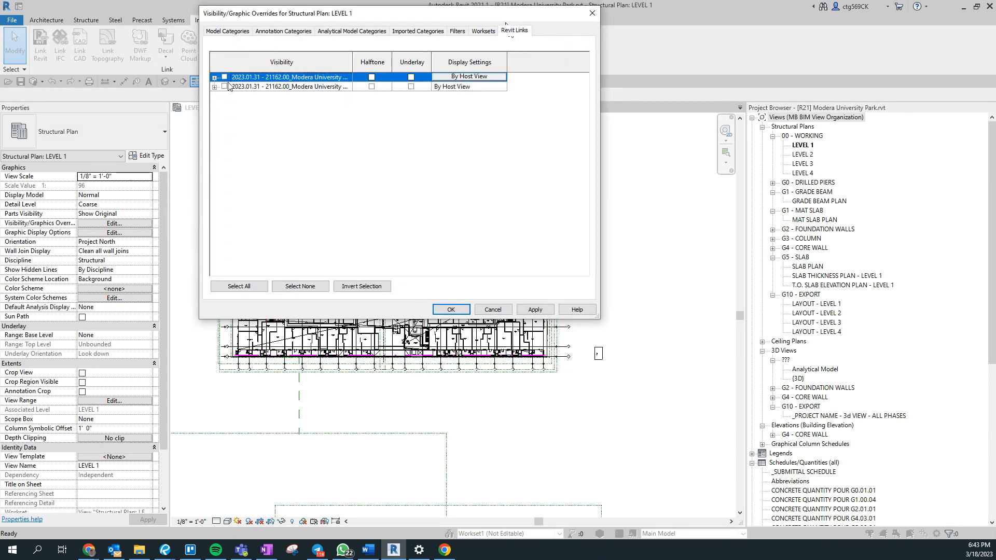
click(441, 309)
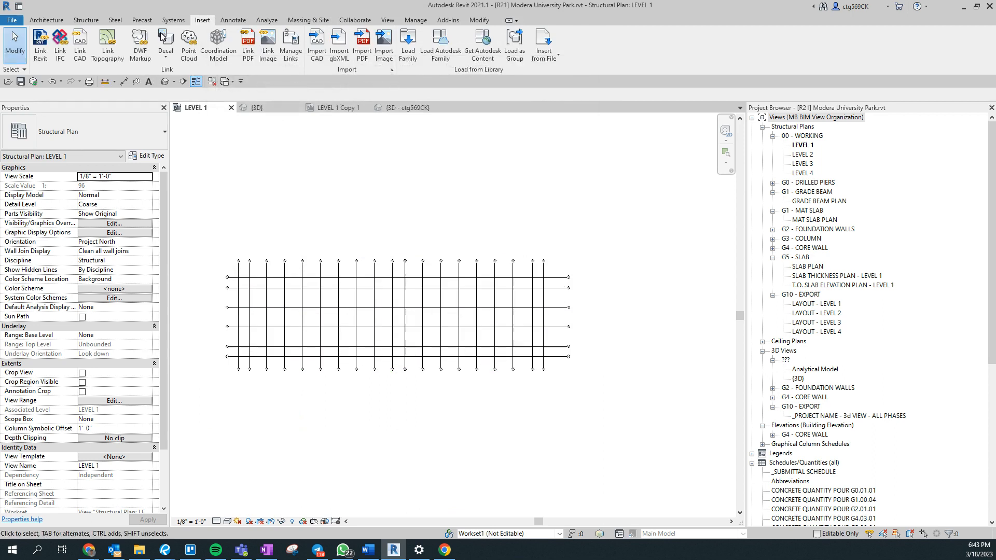
Paste the copied structure aligned into the R21 project and accept using its existing versions of the duplicate types.
click(479, 20)
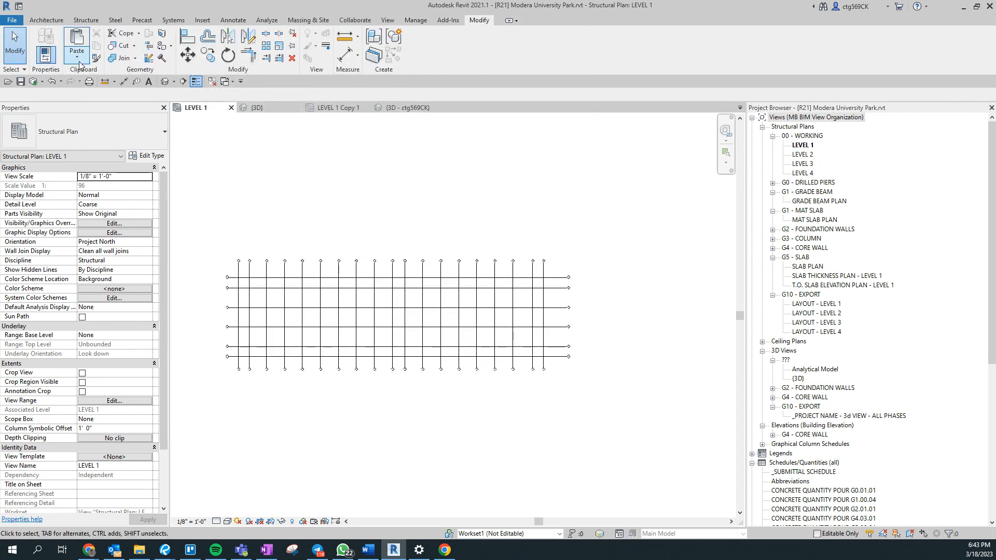
click(76, 63)
click(139, 145)
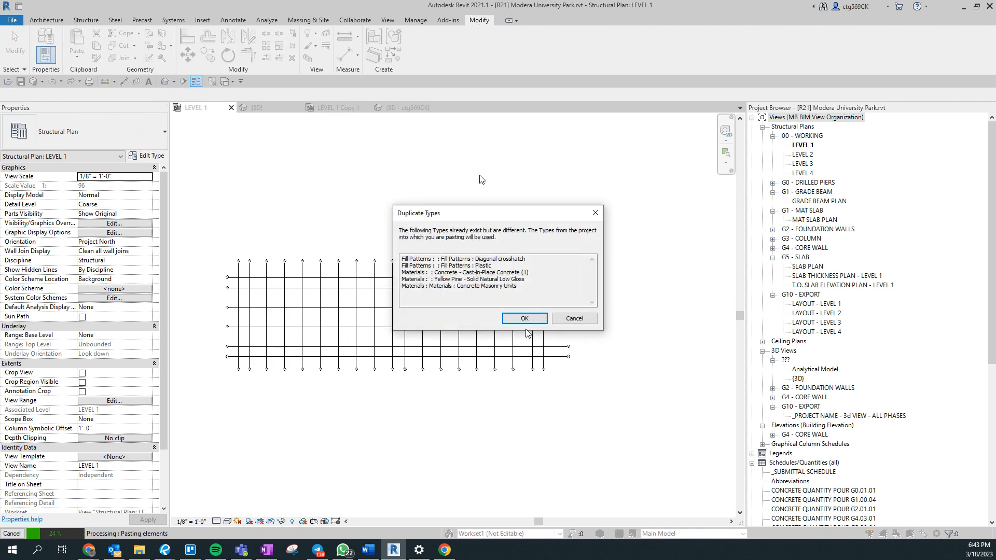
click(527, 320)
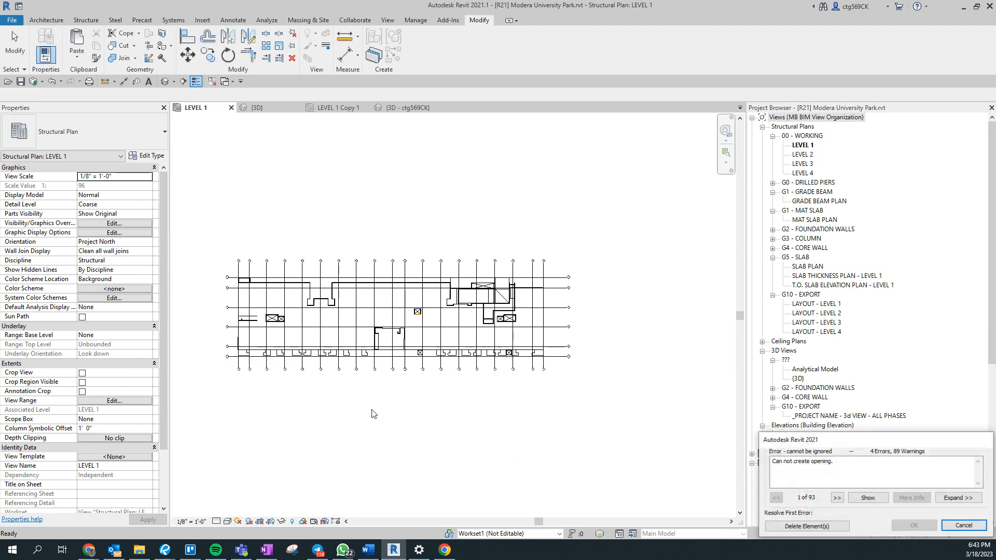
Move the paste error report beside the plan and review its errors and warnings through to the last one.
drag(816, 440, 512, 293)
triple_click(534, 352)
triple_click(534, 353)
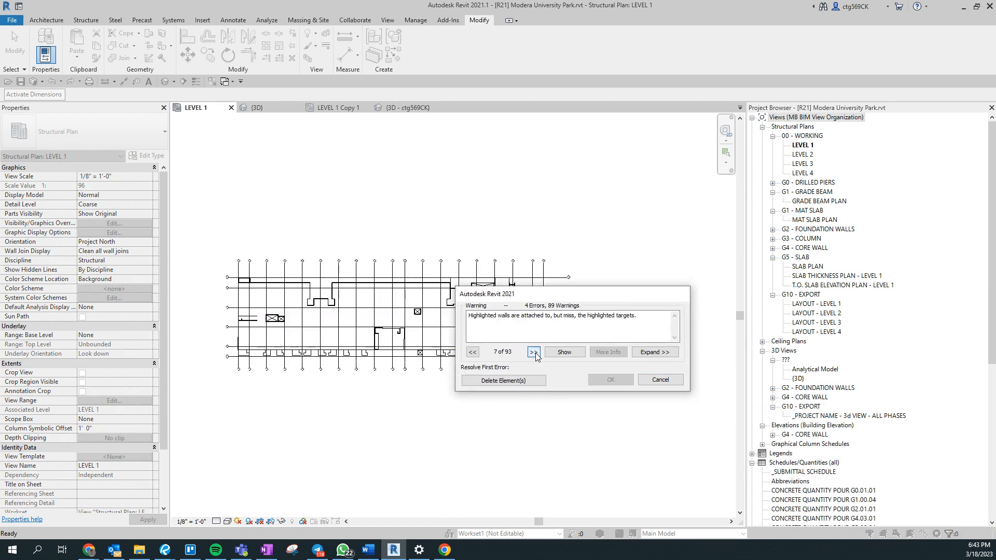
triple_click(534, 352)
triple_click(537, 353)
triple_click(536, 354)
triple_click(537, 354)
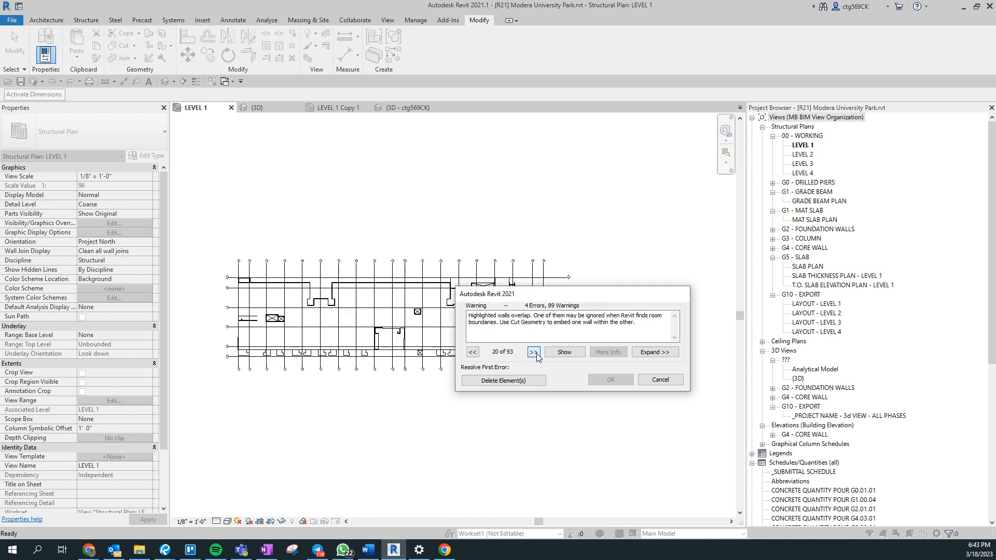
triple_click(536, 354)
double_click(536, 354)
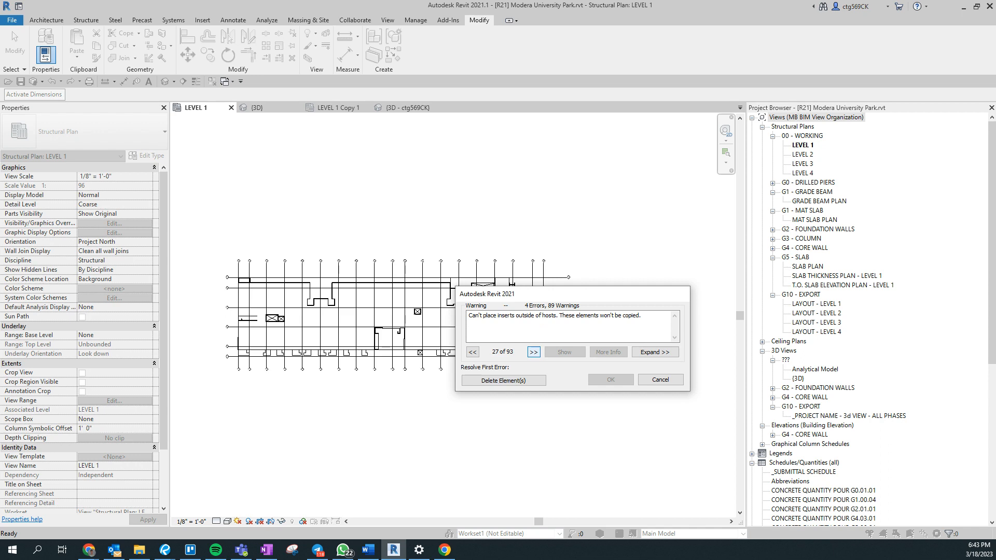
triple_click(534, 352)
double_click(534, 352)
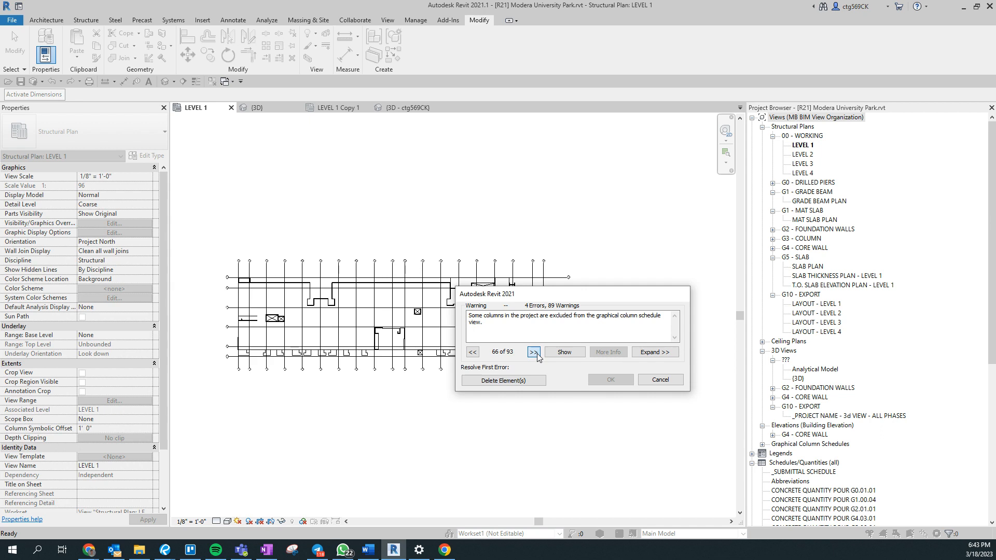
click(534, 352)
click(534, 352)
click(534, 352)
click(534, 352)
click(534, 352)
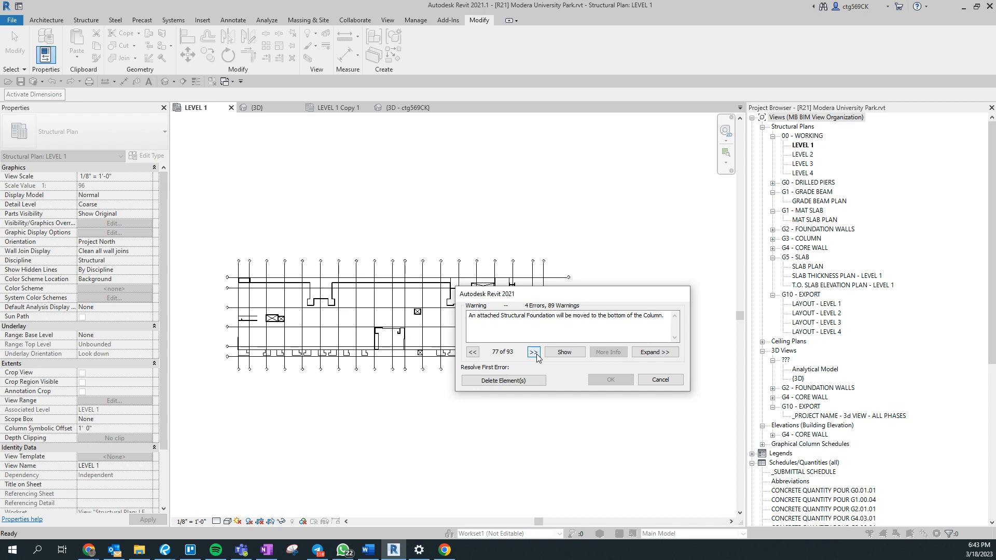
click(476, 353)
click(533, 353)
click(534, 352)
click(533, 352)
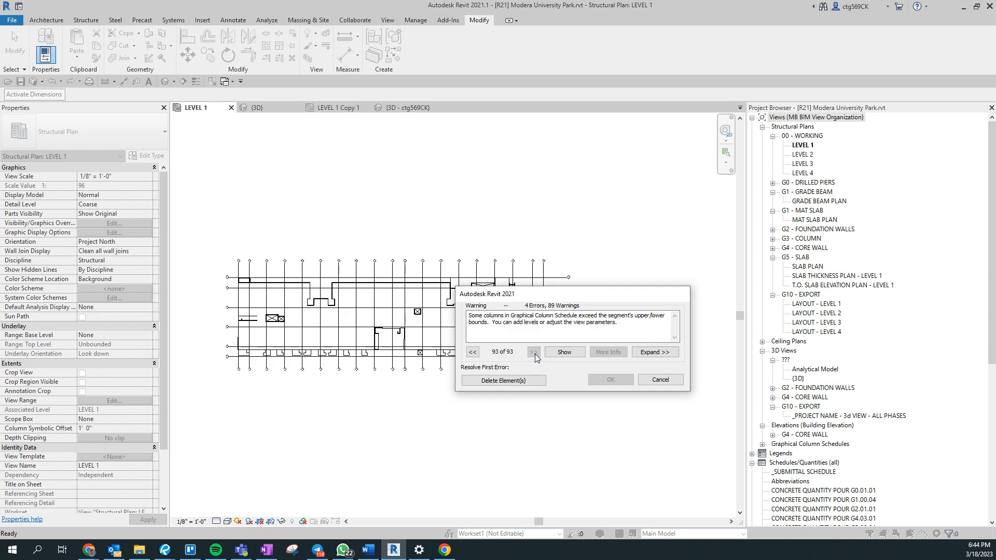
Resolve the paste errors by deleting the offending elements so that the paste completes.
mouse_move(494, 323)
mouse_down()
mouse_move(471, 313)
mouse_move(493, 322)
mouse_up()
click(521, 326)
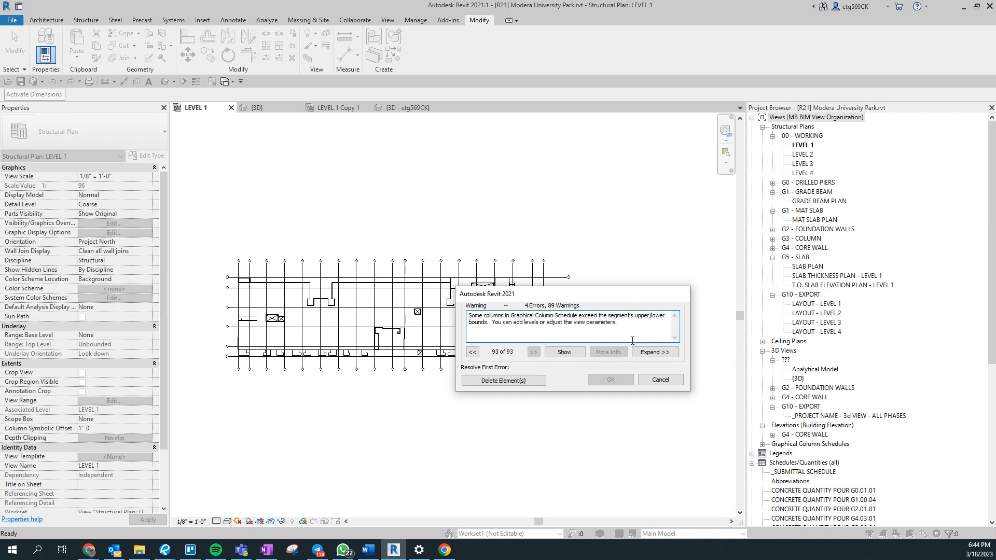
click(485, 382)
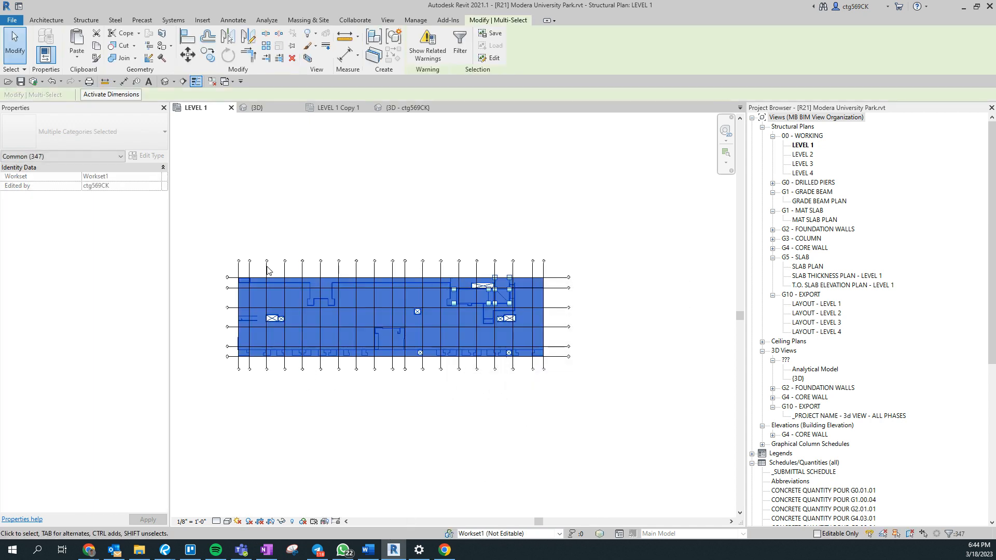
Switch to the R21 project's {3D} view and hide both linked Modera University models there.
click(253, 108)
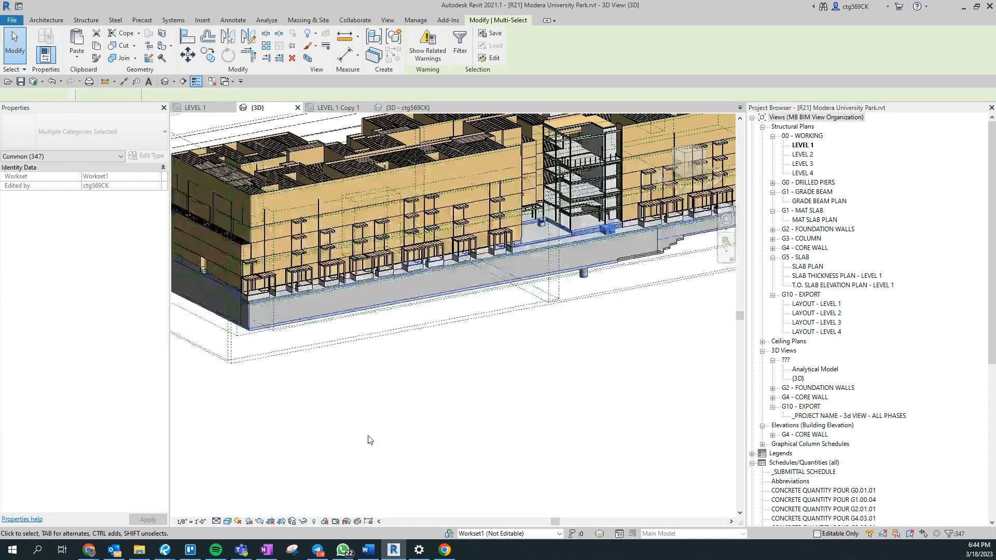
scroll(539, 295, up, 5)
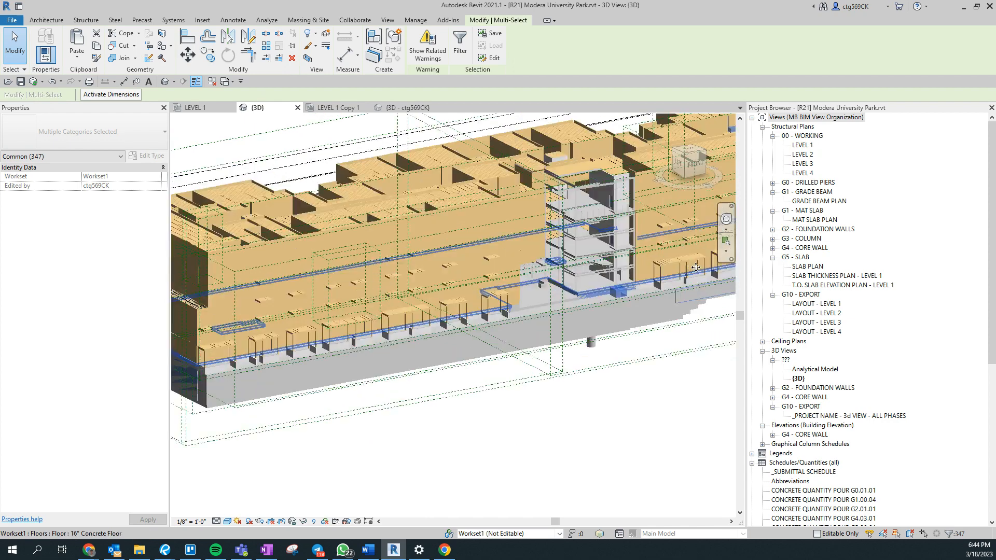
scroll(507, 283, down, 3)
middle_drag(354, 373, 727, 385)
scroll(357, 381, up, 3)
key(v)
key(v)
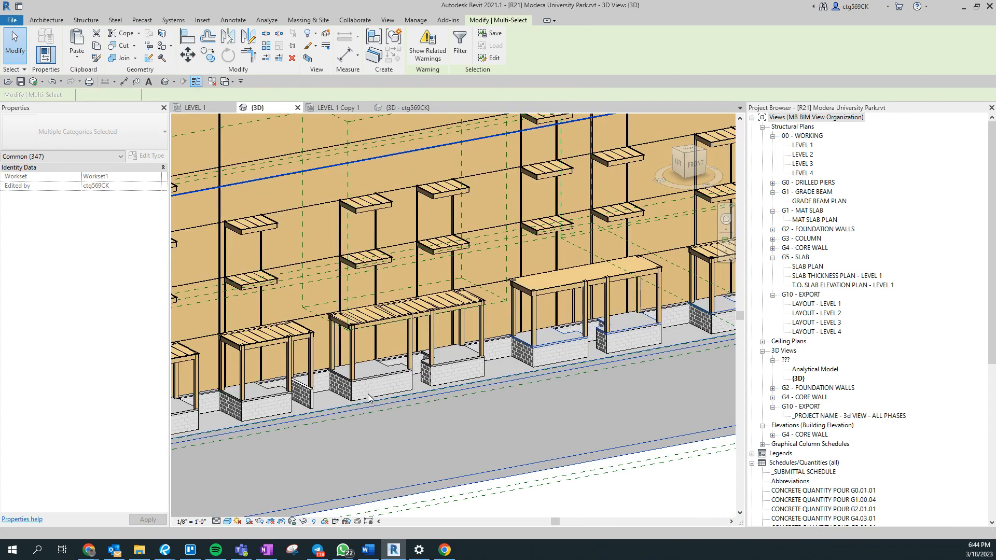
click(457, 31)
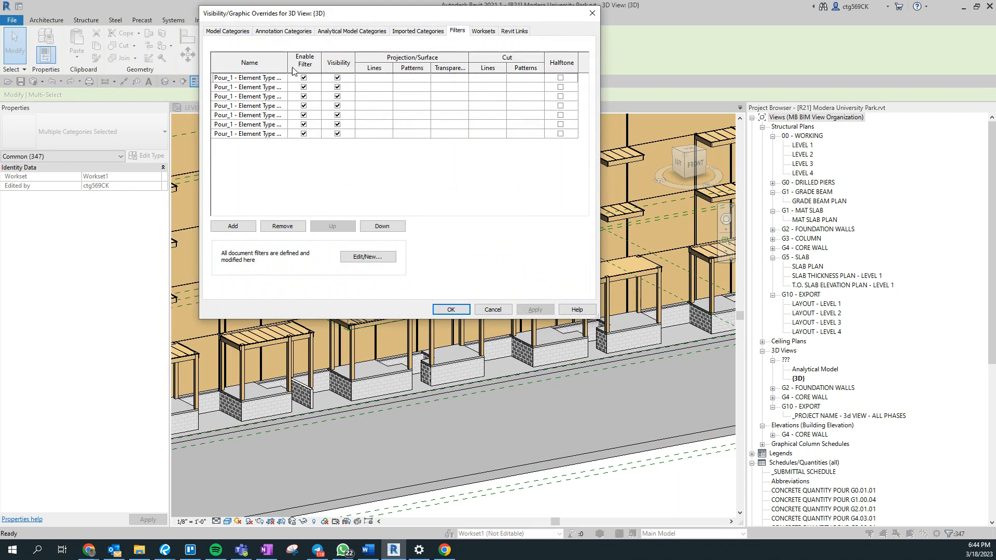
click(513, 31)
click(224, 87)
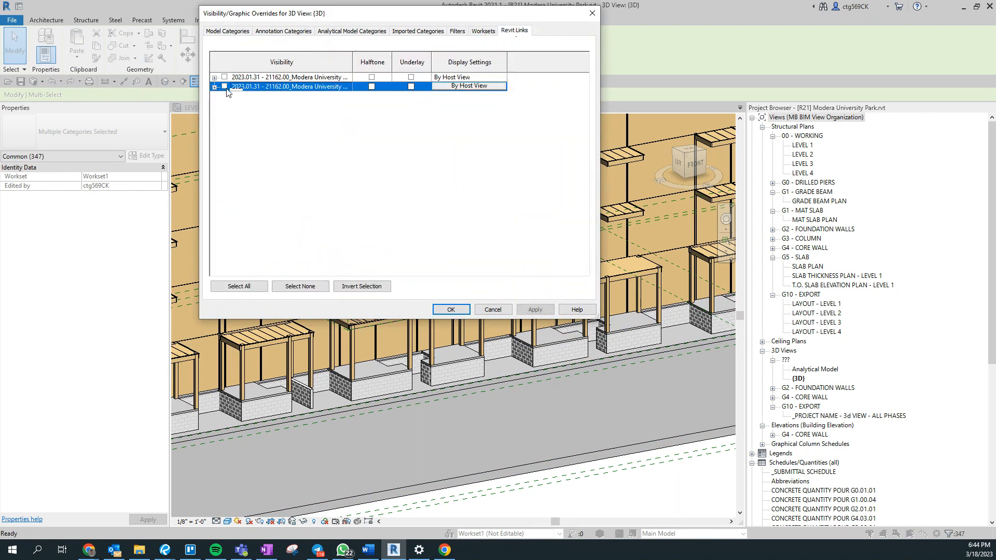
click(457, 313)
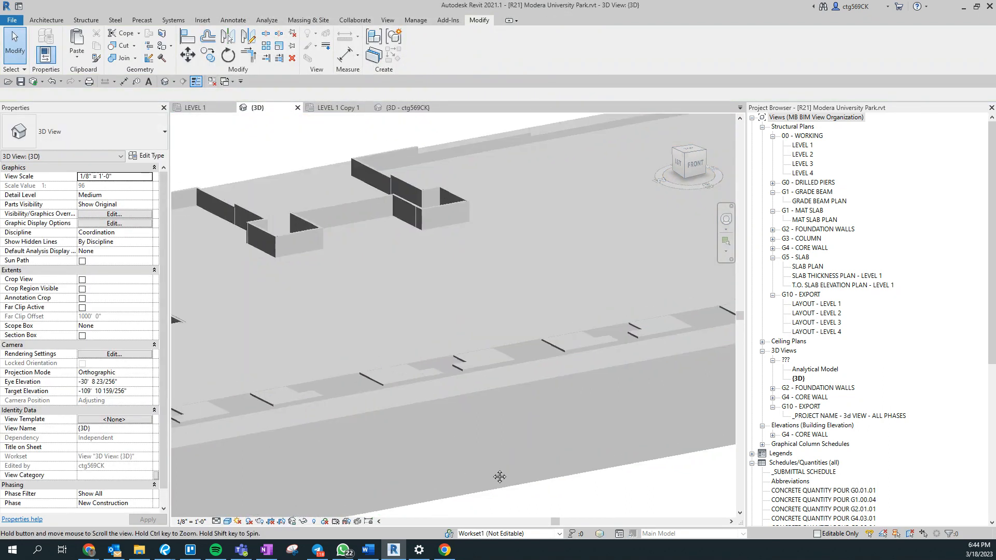
Examine the pasted concrete structure from above, from below and along its edge with the small projecting slabs.
scroll(344, 387, down, 3)
shift+middle_drag(344, 387, 458, 407)
shift+middle_drag(446, 466, 381, 387)
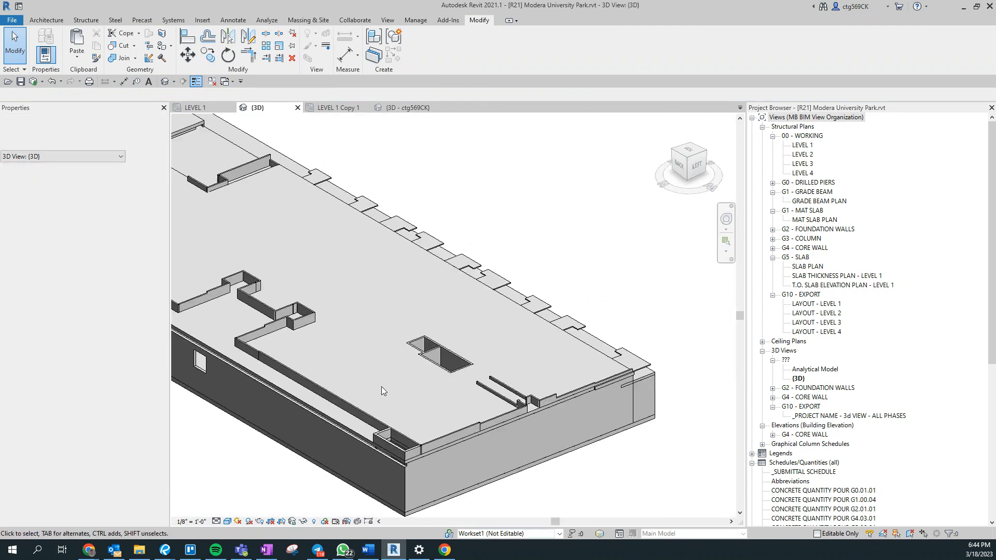
scroll(491, 435, up, 6)
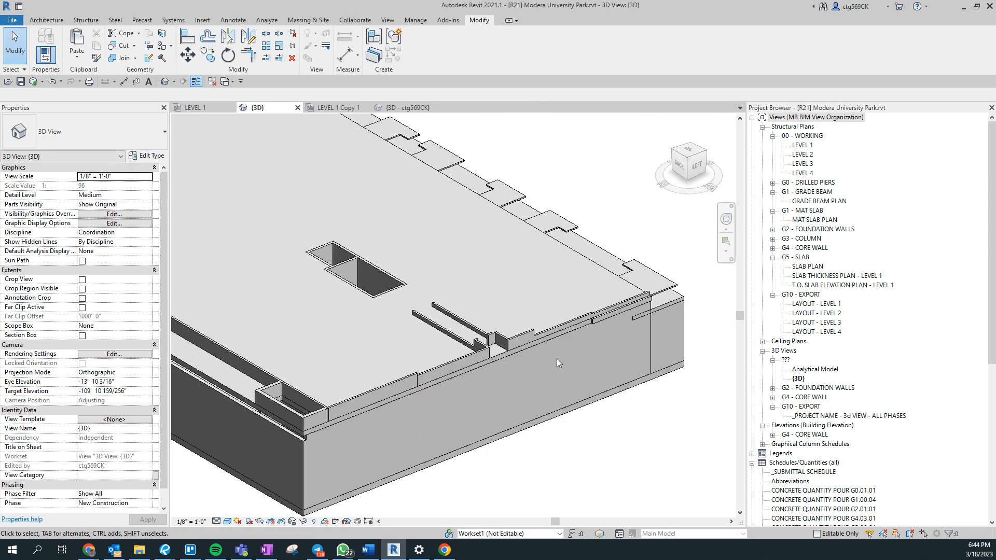
scroll(552, 334, down, 2)
shift+middle_drag(552, 334, 537, 258)
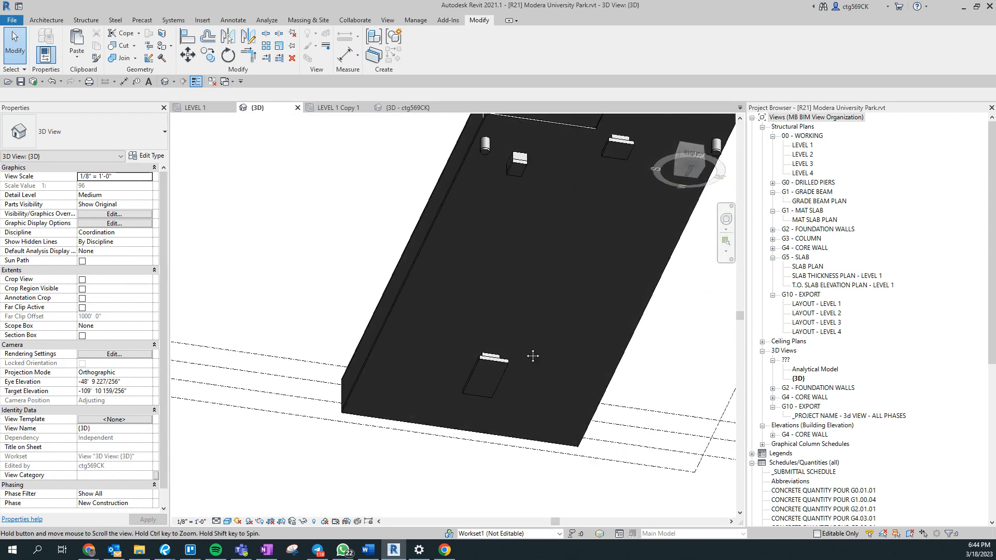
scroll(569, 262, up, 3)
scroll(534, 315, down, 2)
shift+middle_drag(491, 318, 525, 441)
middle_drag(525, 441, 565, 198)
middle_drag(318, 418, 518, 422)
scroll(330, 372, up, 4)
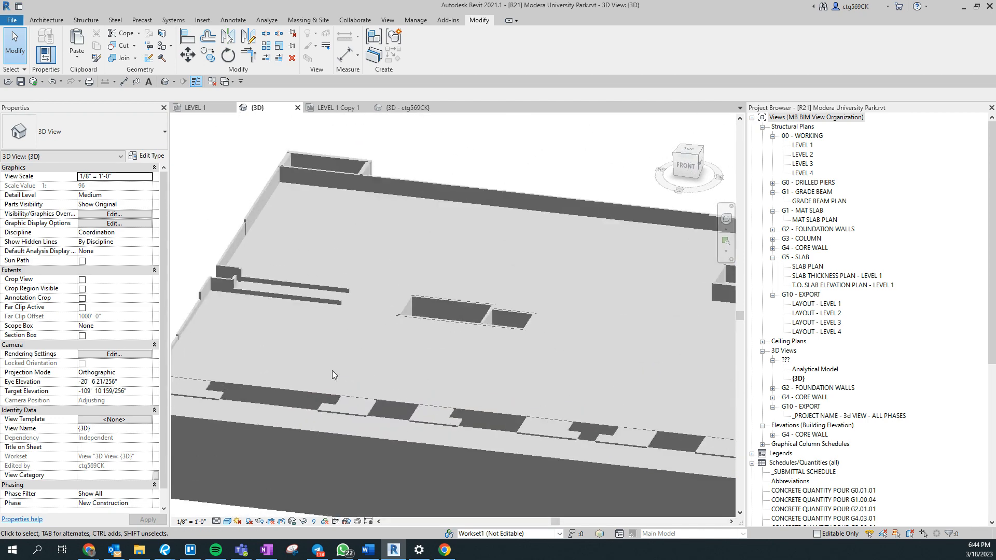
scroll(340, 370, down, 3)
middle_drag(489, 380, 106, 356)
middle_drag(475, 406, 225, 376)
middle_drag(661, 472, 374, 451)
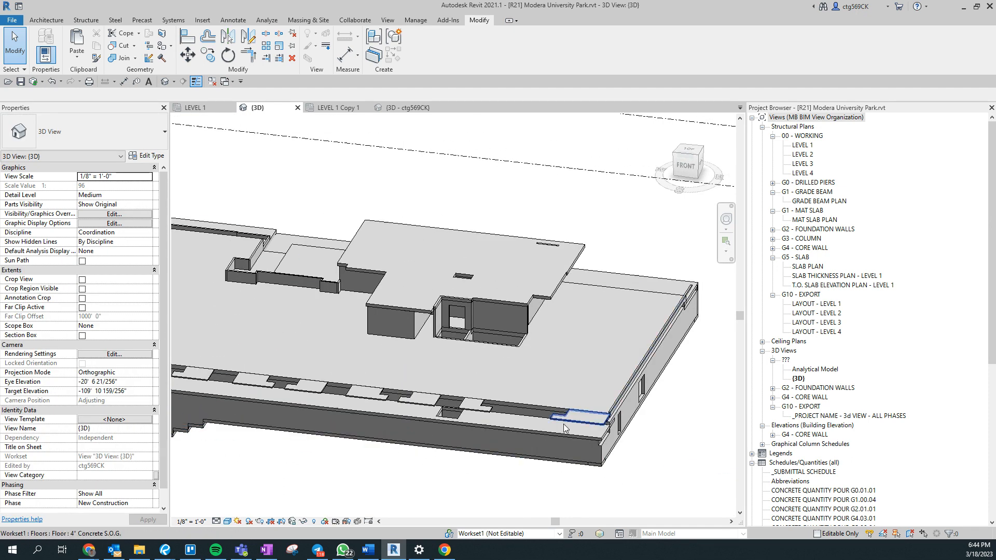
scroll(563, 425, up, 2)
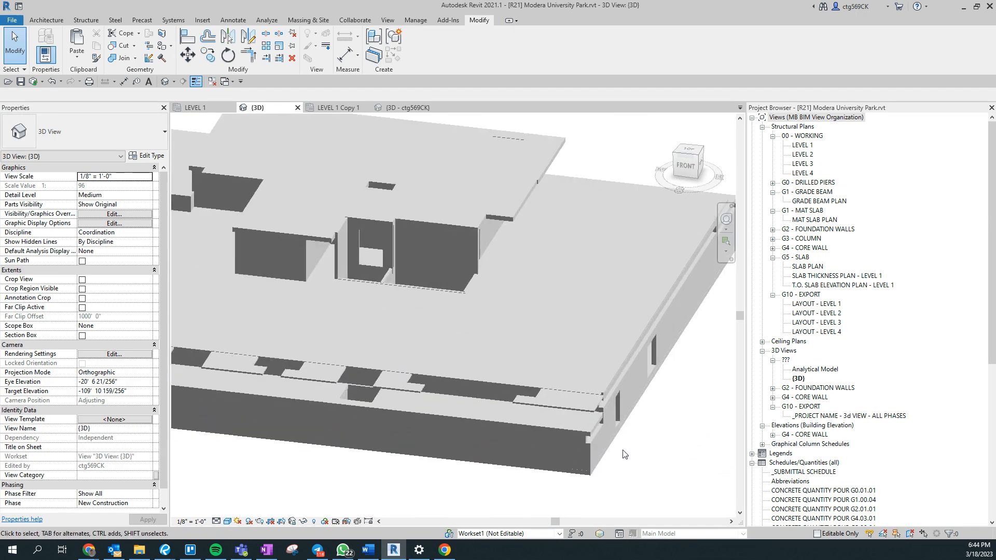
Select the small 4" Concrete S.O.G. floor at the corner of the LEVEL 1 slab.
click(535, 410)
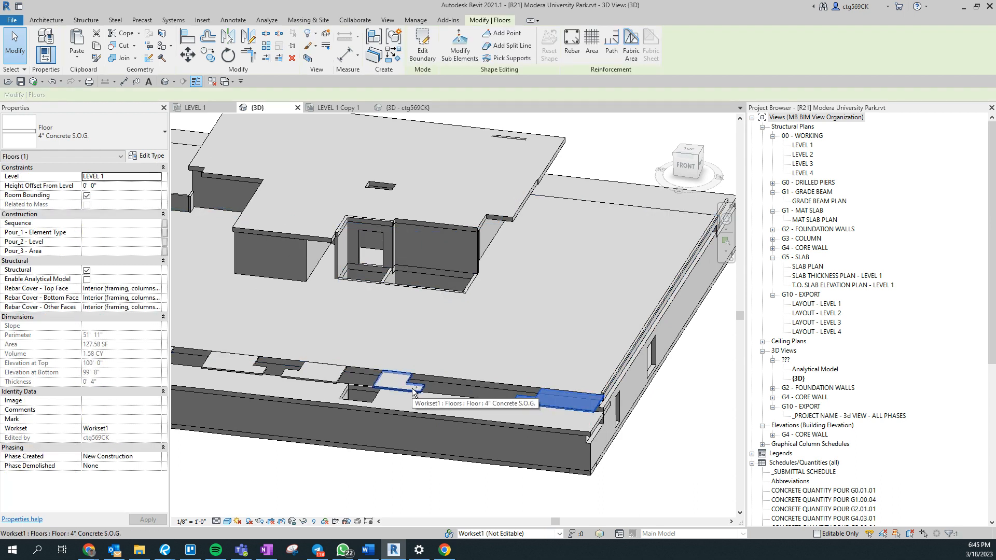
key(Escape)
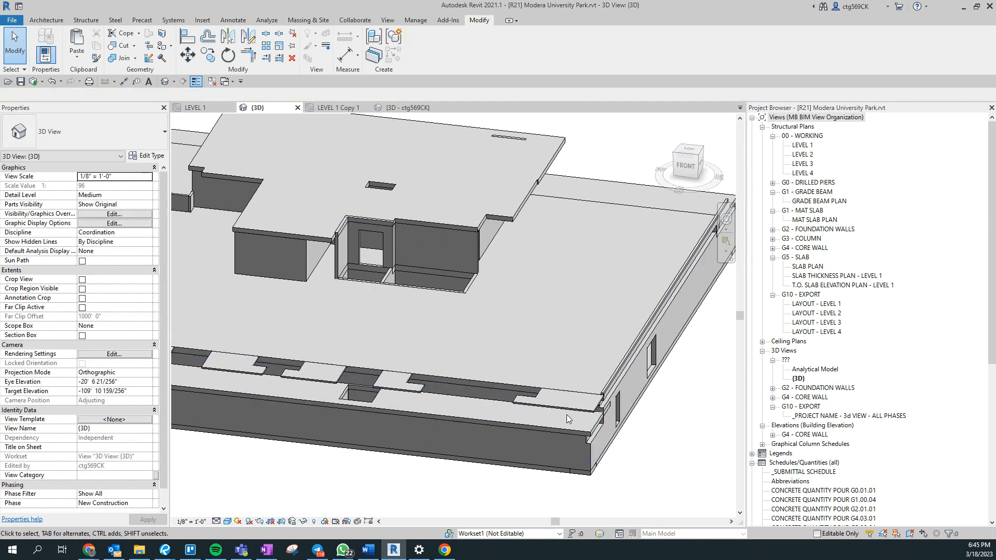
shift+middle_drag(594, 464, 490, 406)
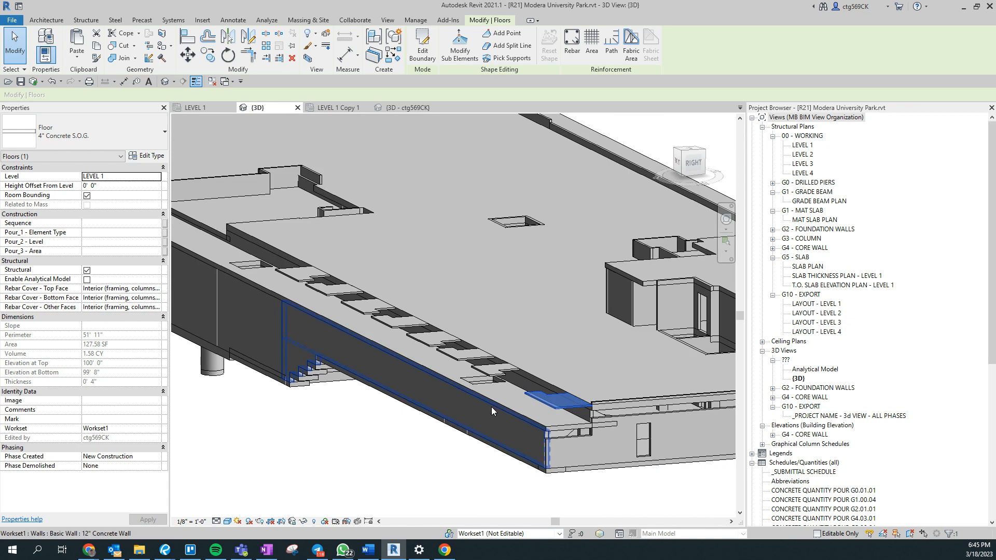
shift+middle_drag(585, 445, 447, 441)
scroll(431, 413, up, 3)
middle_drag(256, 437, 430, 436)
scroll(313, 435, up, 3)
scroll(319, 430, down, 3)
shift+middle_drag(322, 440, 468, 403)
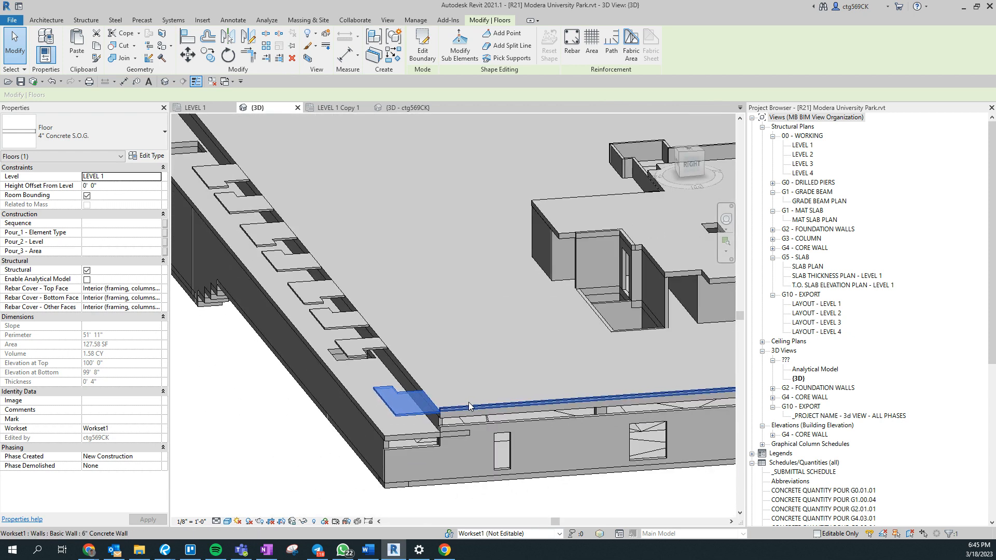
Delete the whole row of small 4" Concrete S.O.G. floors projecting along the long edge of the LEVEL 1 slab.
ctrl+click(348, 354)
ctrl+click(315, 320)
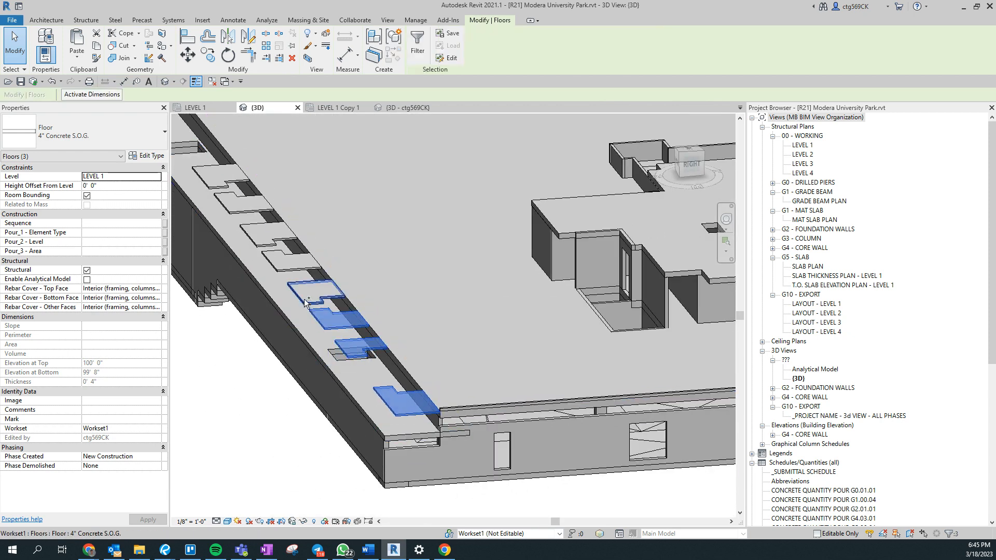
ctrl+click(312, 292)
ctrl+click(288, 260)
middle_drag(376, 411, 454, 449)
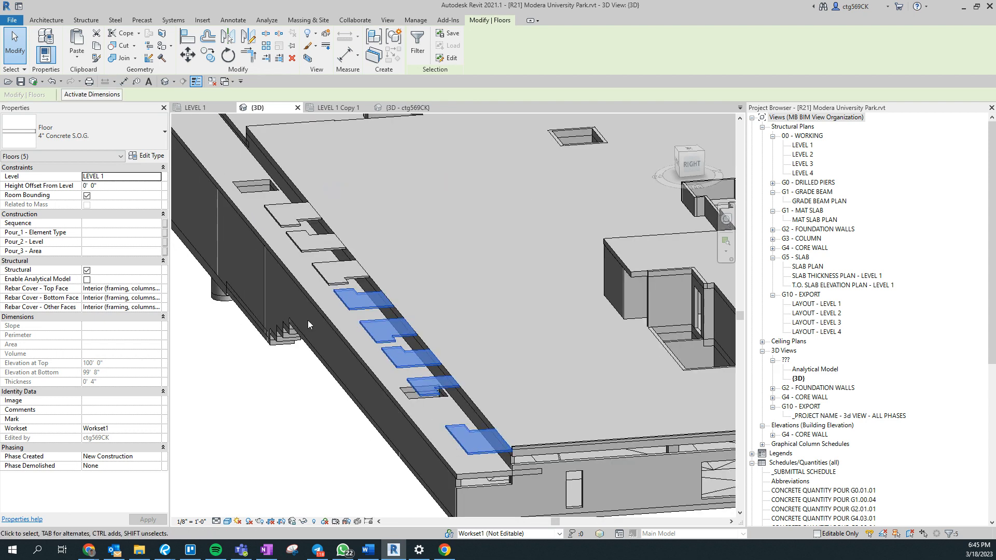
ctrl+click(318, 273)
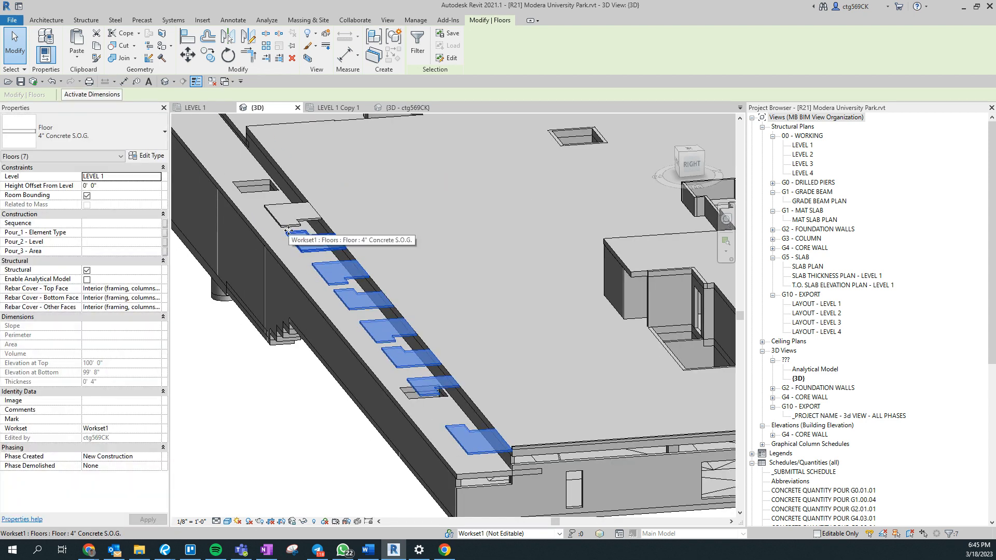
ctrl+click(293, 214)
middle_drag(293, 213, 506, 438)
ctrl+click(358, 259)
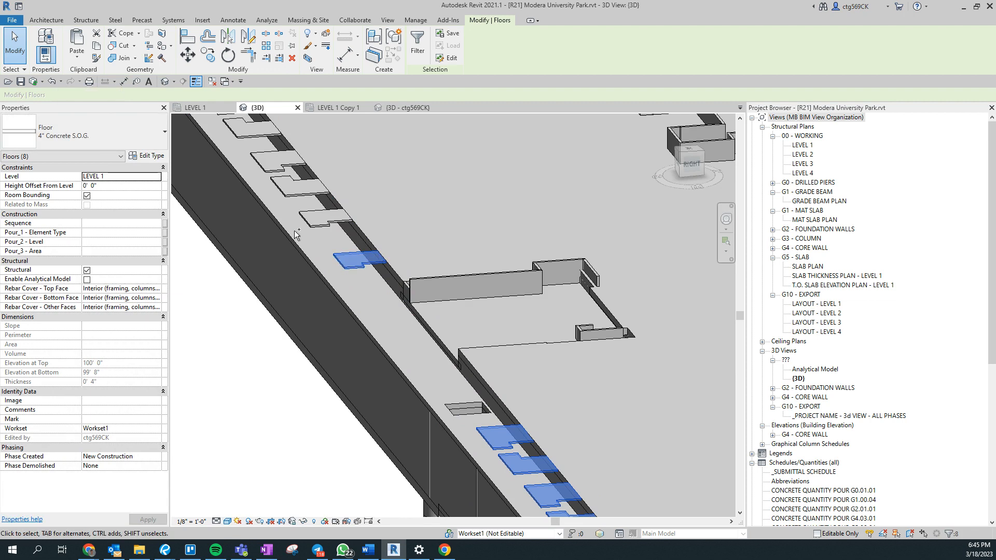
ctrl+click(306, 225)
ctrl+click(288, 195)
middle_drag(310, 220, 440, 430)
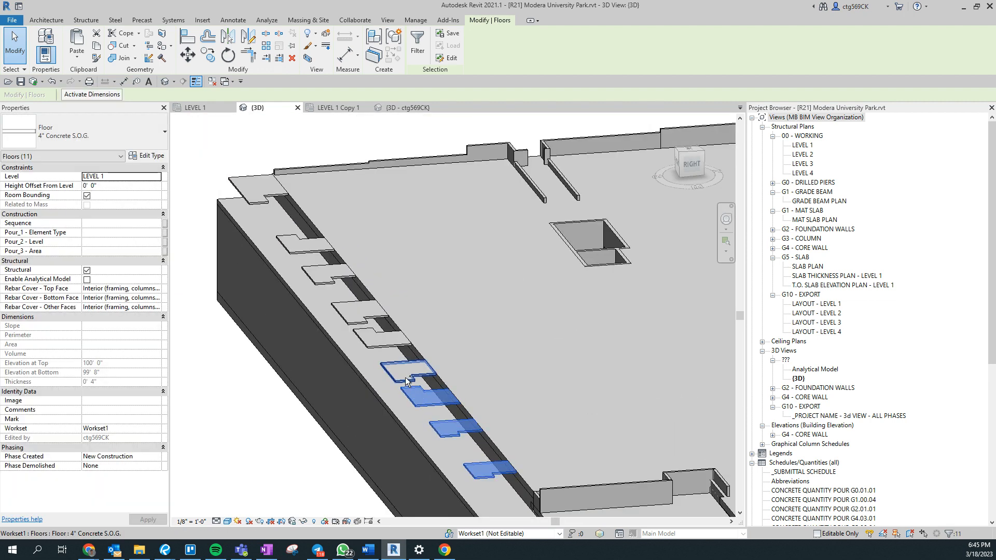
ctrl+click(353, 337)
ctrl+click(341, 318)
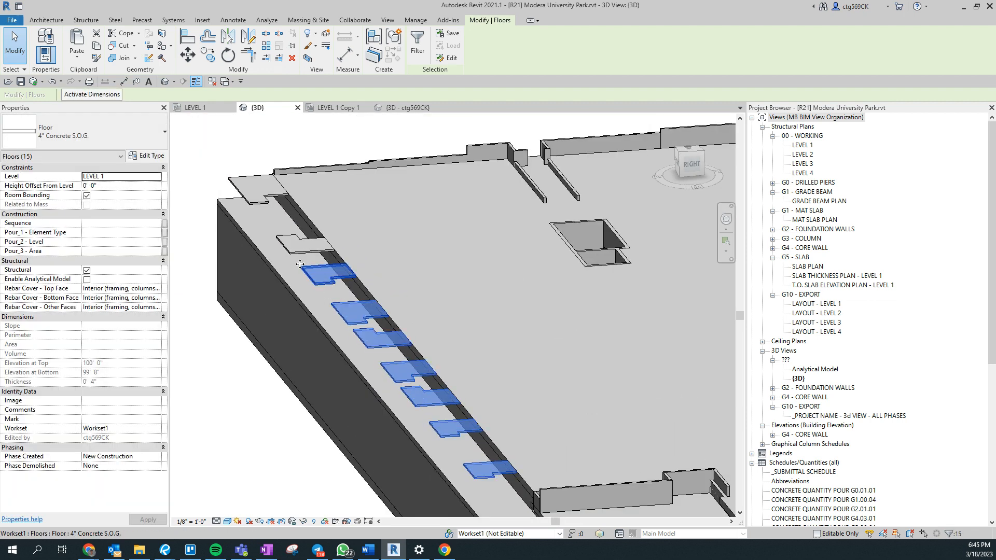
ctrl+click(251, 184)
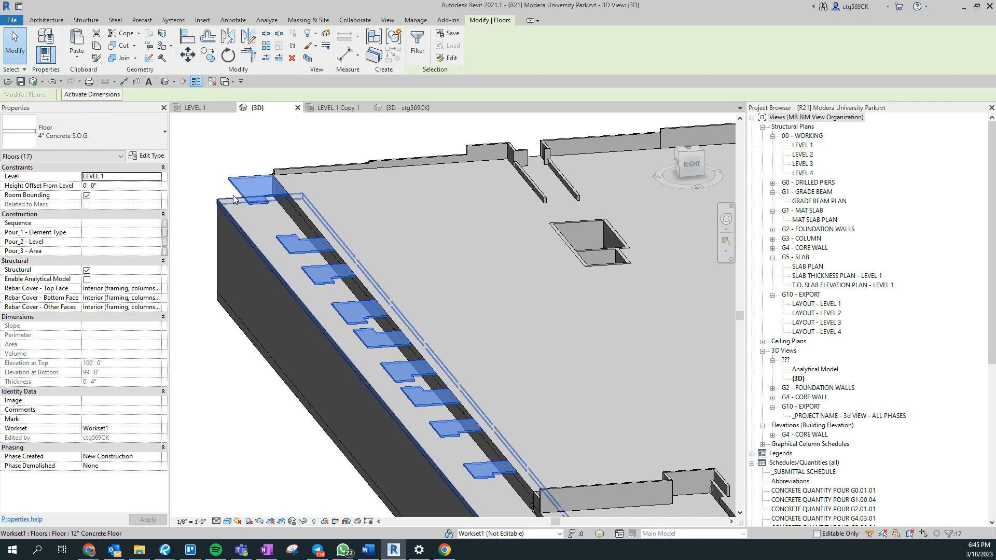
scroll(390, 326, down, 3)
scroll(441, 415, up, 2)
shift+middle_drag(441, 415, 386, 377)
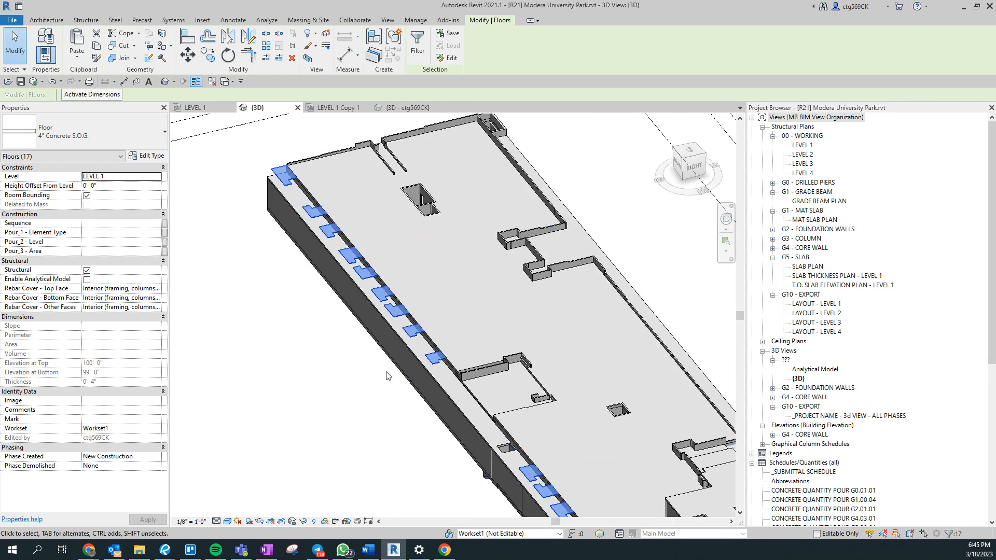
click(387, 377)
Inspect the raised core area near the slab's end corner, including the shaft opening that runs through it.
middle_drag(590, 449, 567, 401)
middle_drag(641, 352, 387, 336)
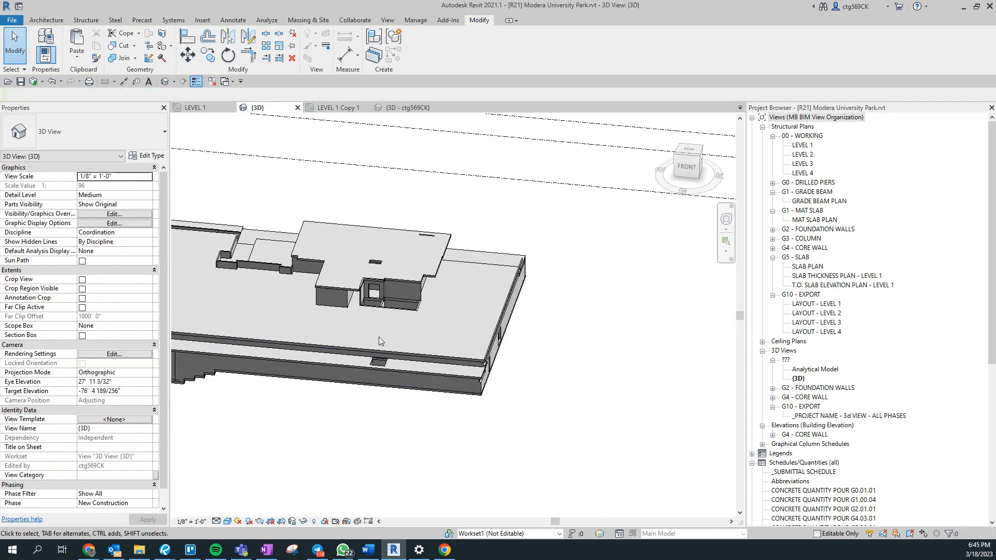
scroll(388, 335, up, 3)
scroll(395, 271, up, 1)
scroll(382, 234, down, 2)
click(382, 256)
click(437, 237)
click(454, 225)
shift+middle_drag(453, 225, 418, 354)
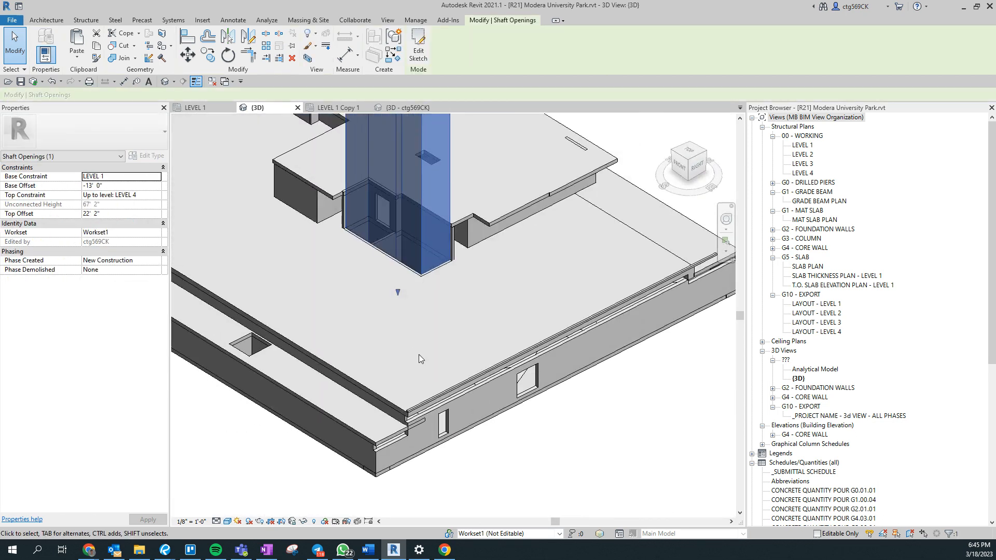
click(386, 333)
Show the linked structural model 2023.01.31 - 21162.00_Modera University Park_S- unattached.rvt in the {3D} view.
key(v)
key(v)
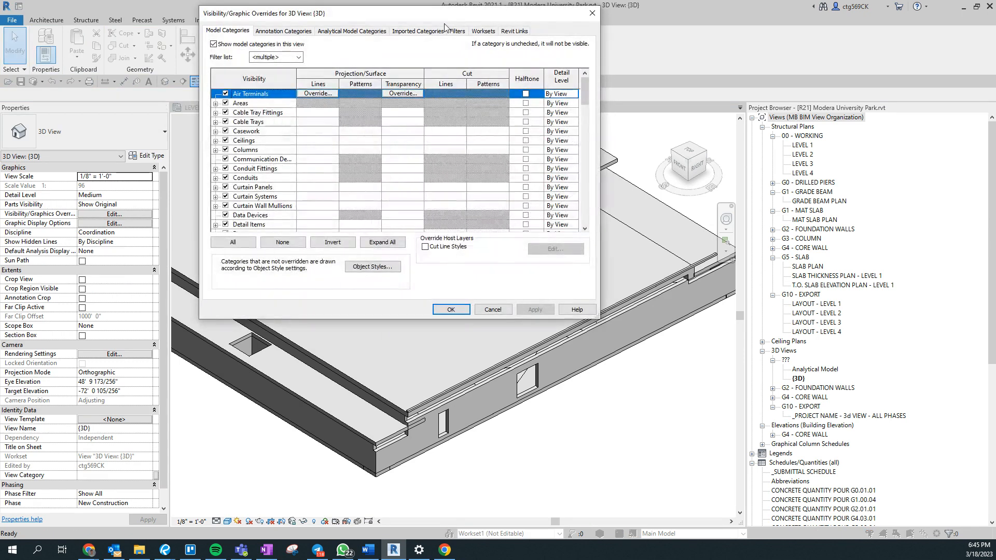
click(515, 30)
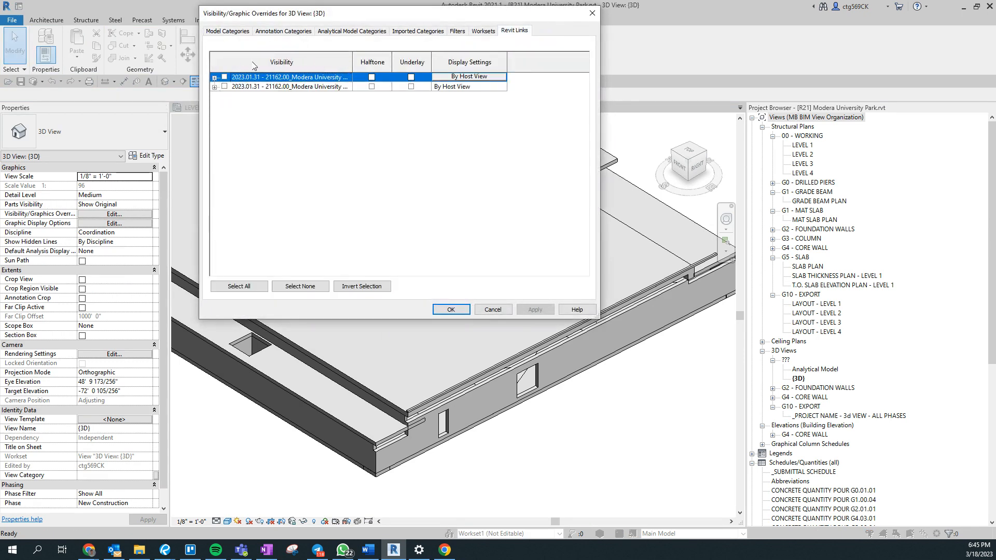
drag(352, 62, 419, 68)
click(225, 87)
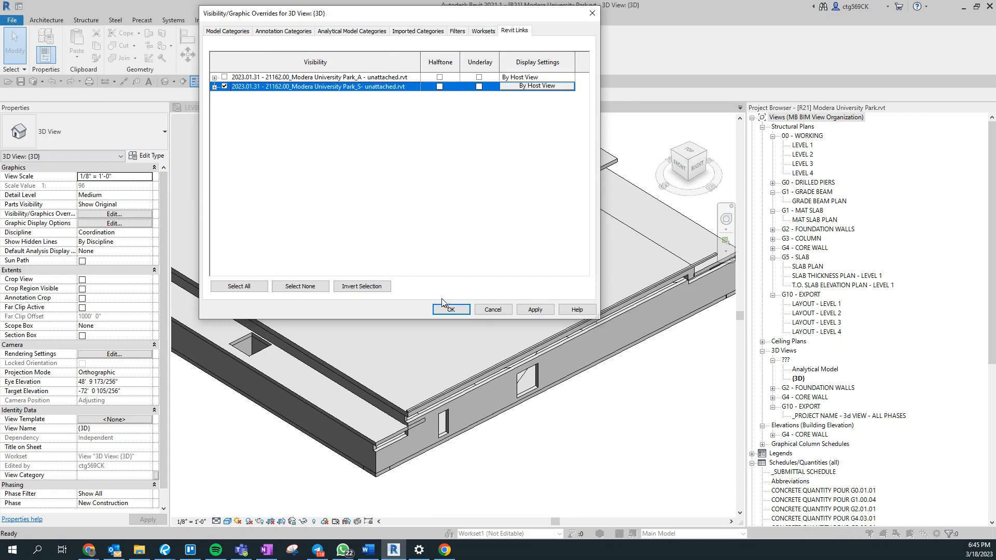
click(449, 309)
shift+middle_drag(536, 459, 565, 304)
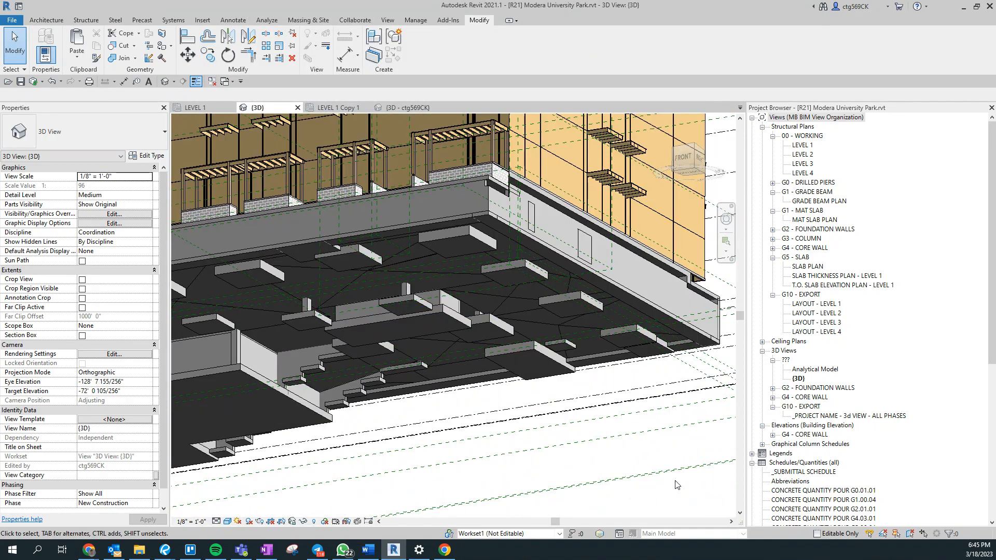
Set the linked structural model to display as halftone and underlay in the {3D} view.
key(v)
key(v)
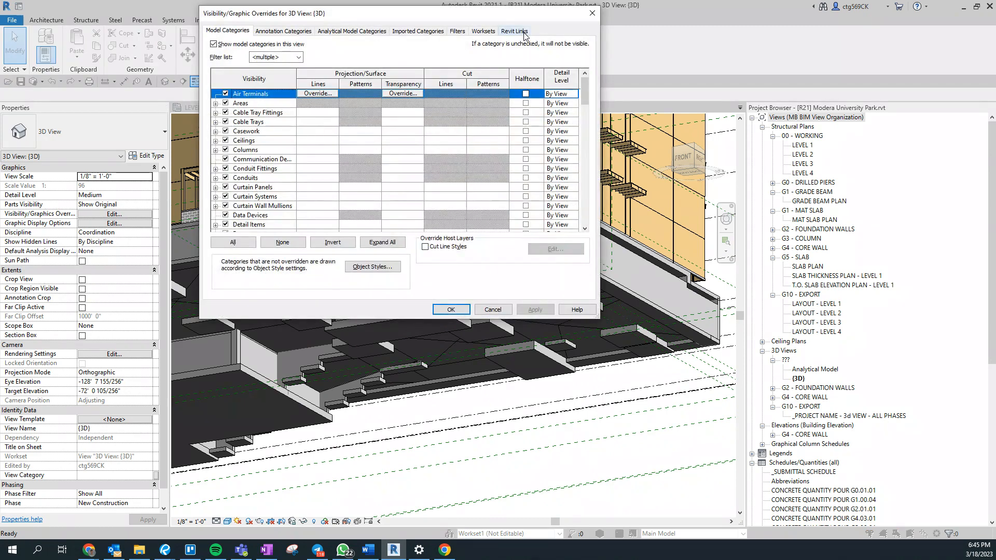
click(525, 33)
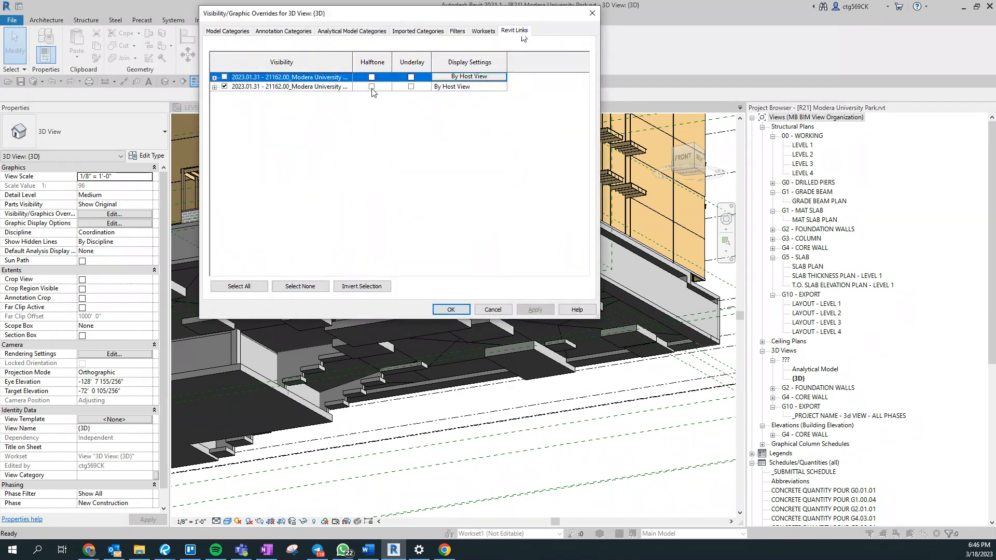
click(410, 87)
click(451, 309)
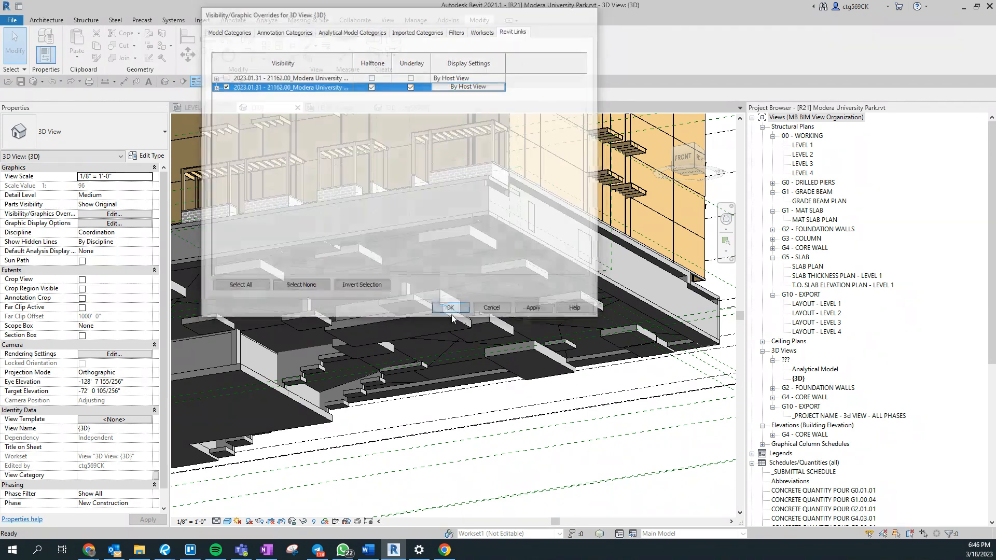
Examine the pasted concrete structure against the faded structural link, from above along its long side and from below.
shift+middle_drag(462, 365, 581, 290)
click(586, 275)
click(540, 336)
scroll(522, 259, up, 2)
shift+middle_drag(672, 266, 509, 427)
scroll(340, 442, down, 3)
middle_drag(340, 442, 397, 450)
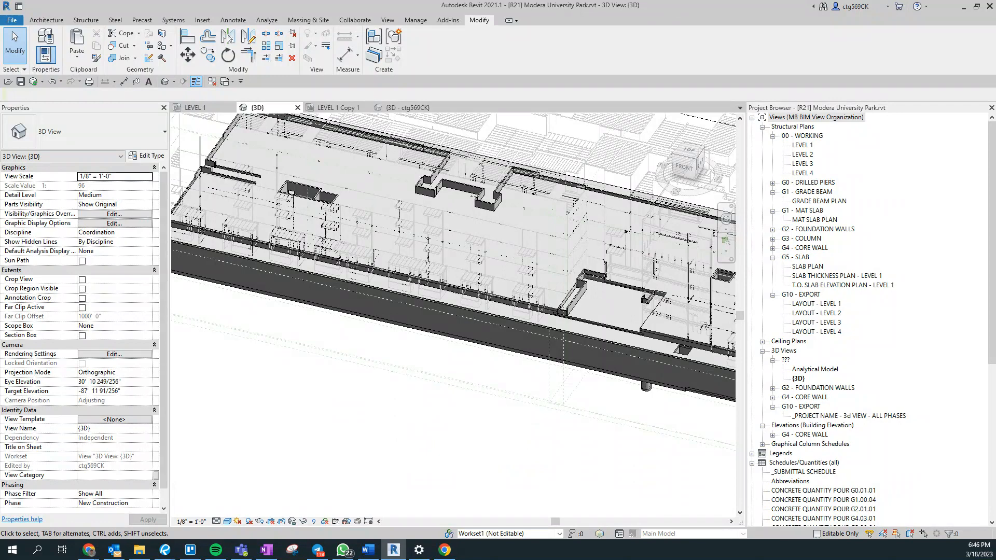
middle_drag(365, 399, 311, 436)
scroll(317, 439, down, 1)
scroll(530, 467, down, 2)
middle_drag(529, 467, 657, 230)
scroll(451, 415, up, 1)
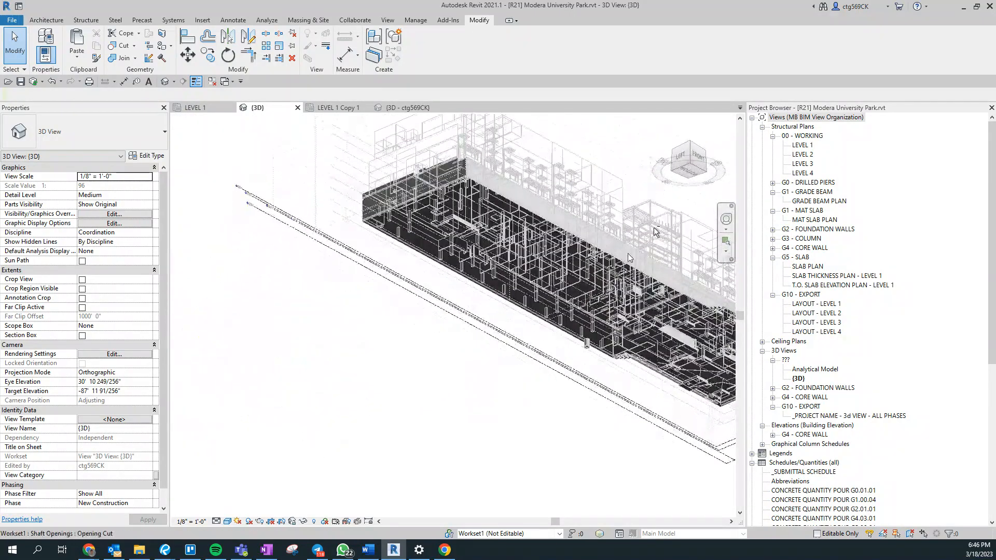
middle_drag(465, 419, 333, 401)
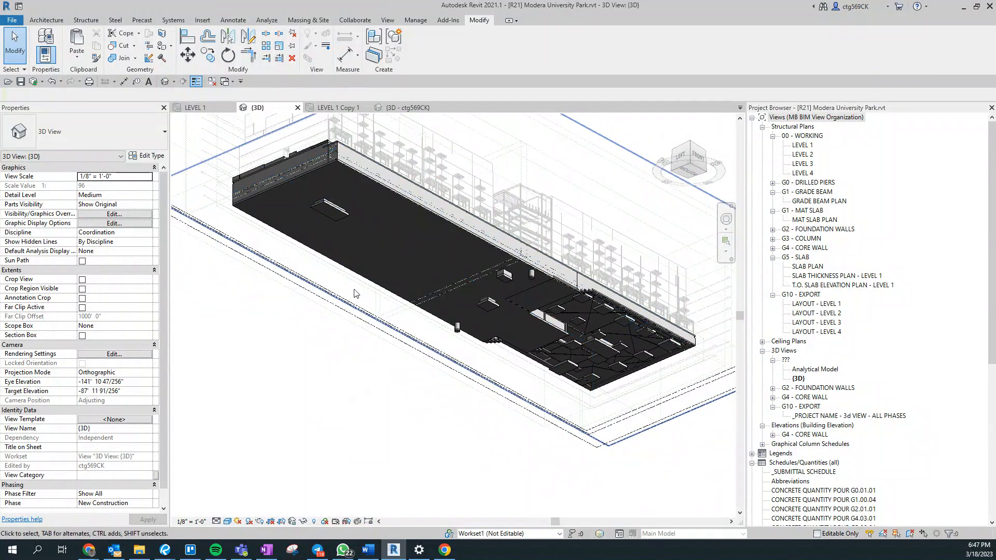
Select the 8" Concrete Wall at the pit projecting beneath the bottom slab and check where it sits in the structure.
scroll(335, 178, up, 1)
scroll(319, 275, up, 3)
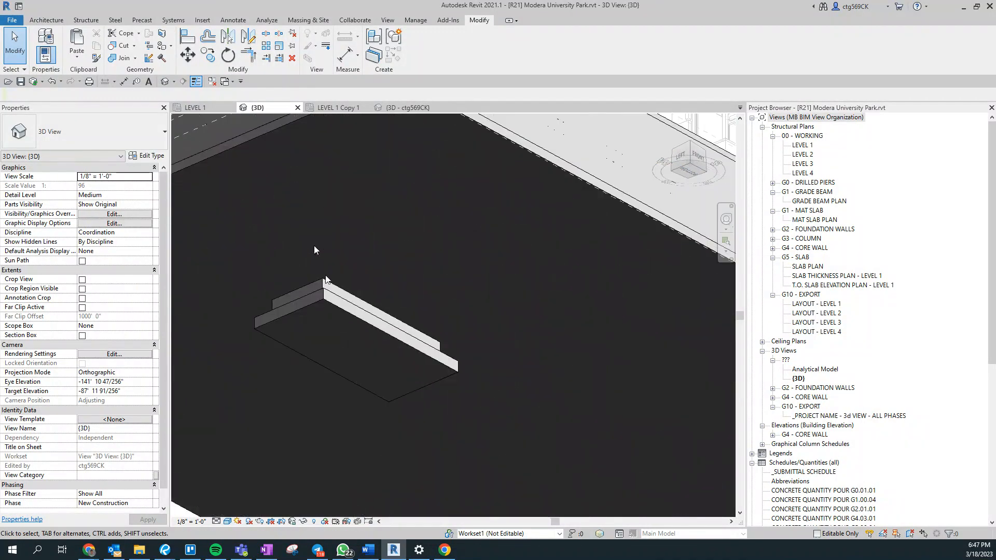
click(323, 284)
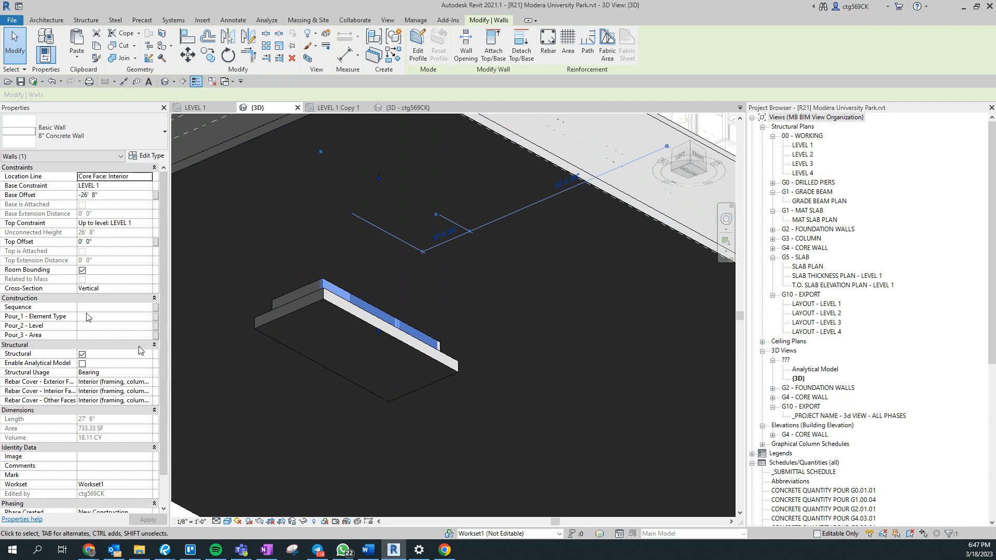
shift+middle_drag(409, 247, 701, 418)
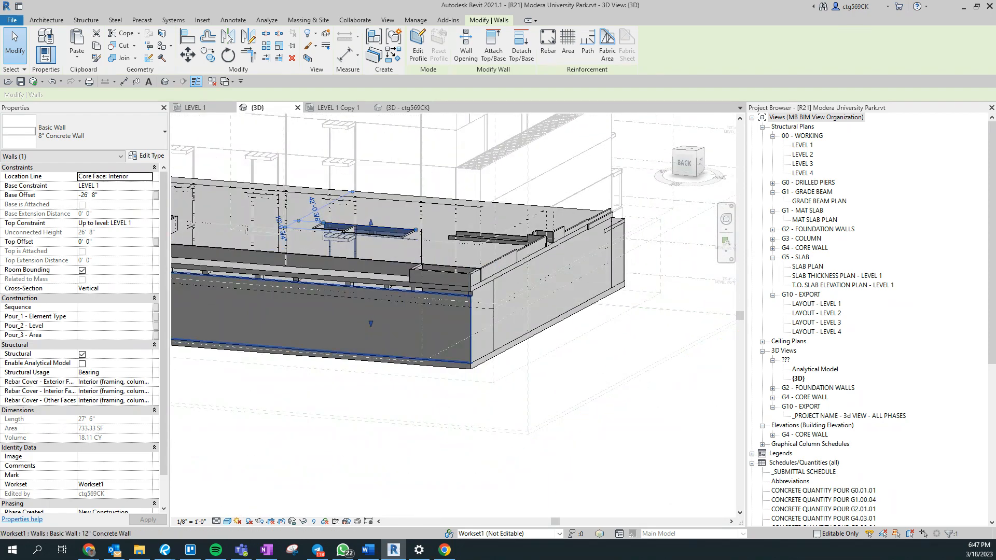